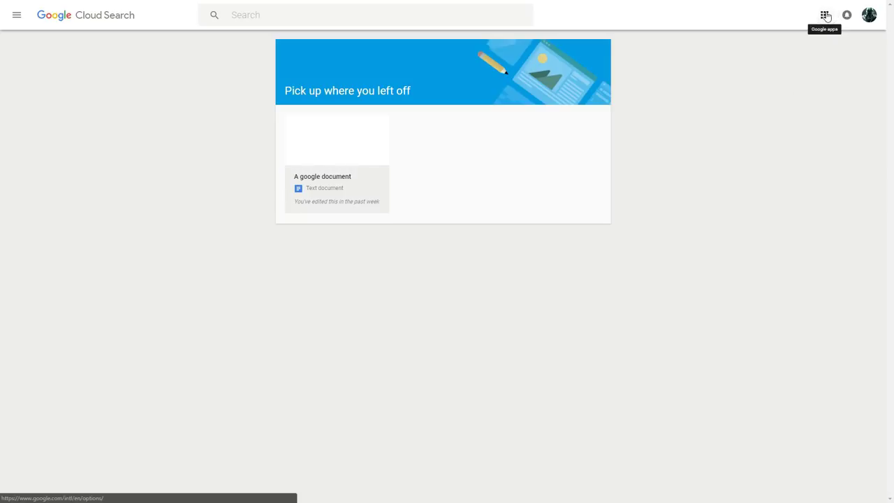
Launch Google Keep from the Google apps grid in Cloud Search
left_click(827, 15)
left_click(818, 236)
scroll(816, 234, "down", 3)
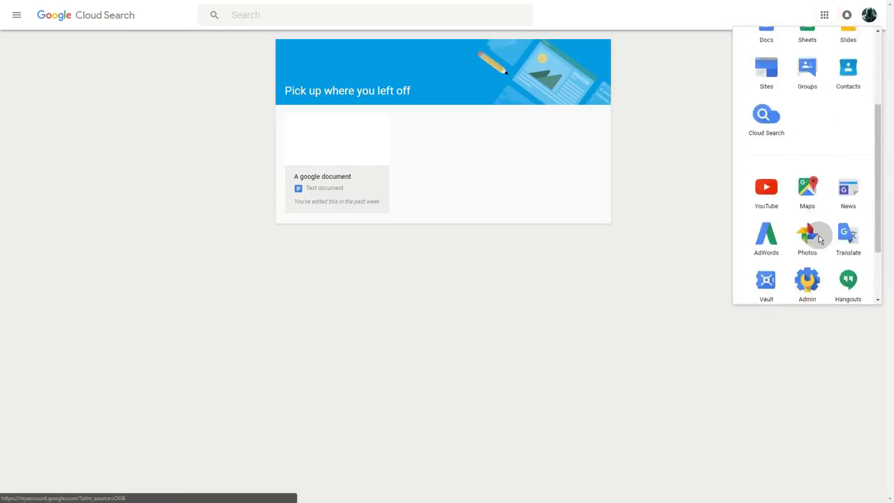
left_click(808, 249)
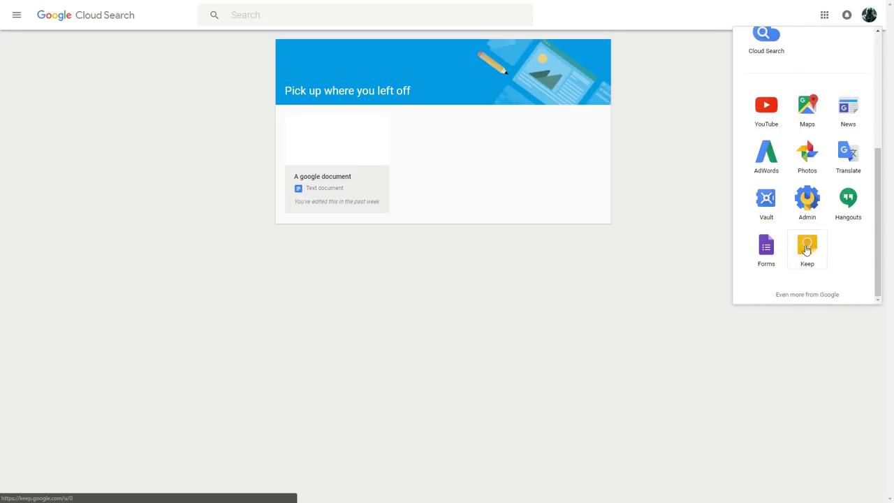
left_click(807, 248)
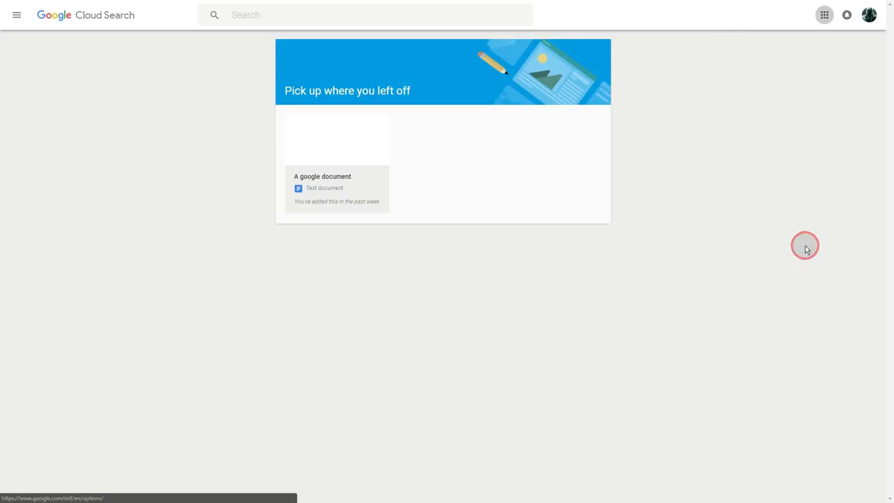
left_click(665, 253)
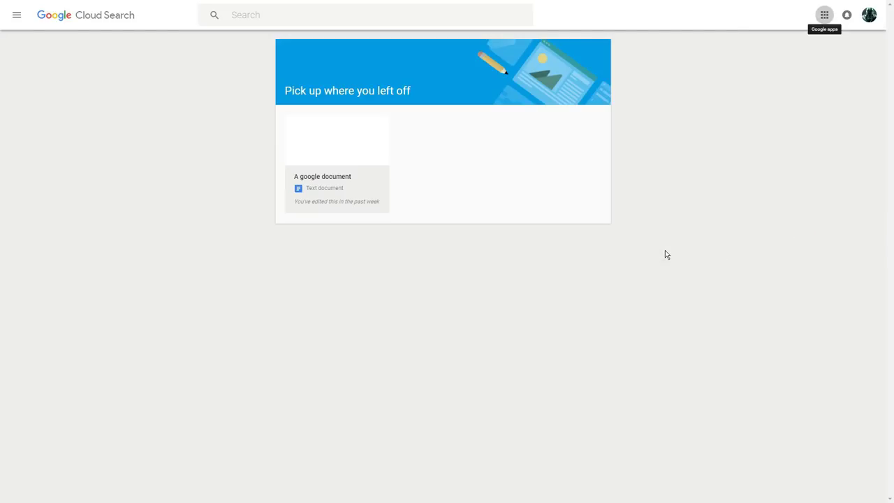
left_click(667, 260)
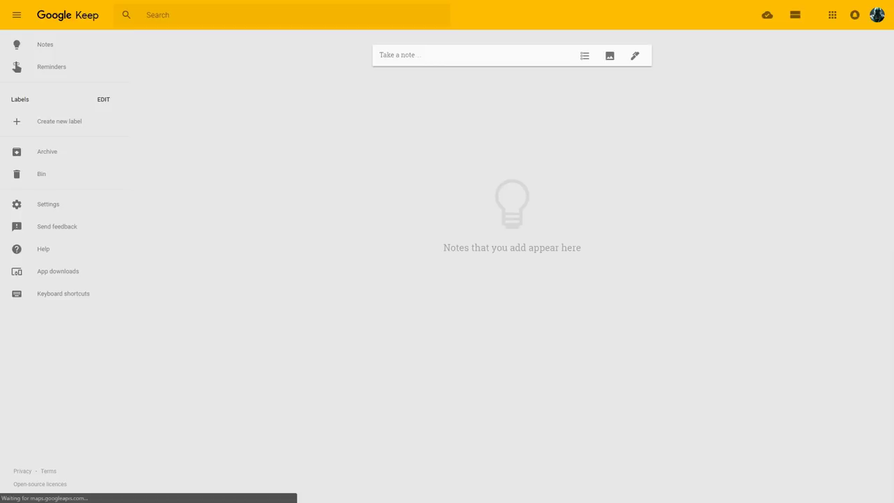
Save a 'Leo's pizza' note with the pasted restaurant address and phone number
left_click(395, 54)
left_click(395, 54)
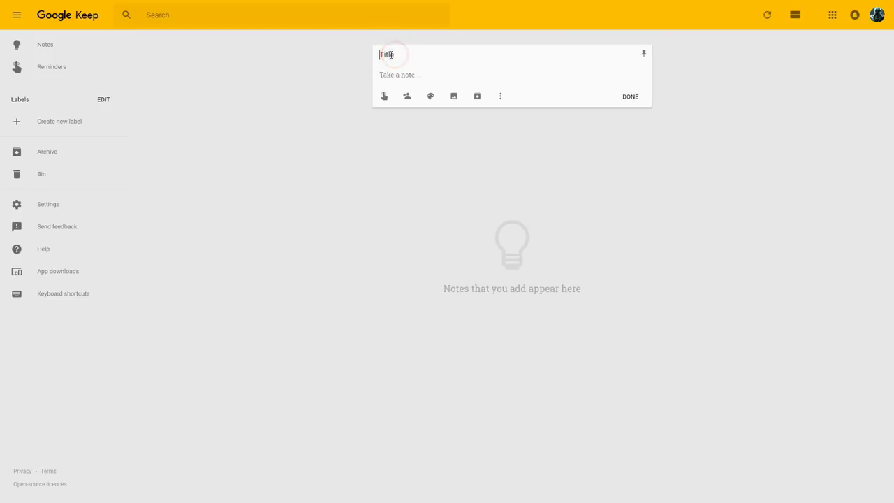
type("Leo's pizza")
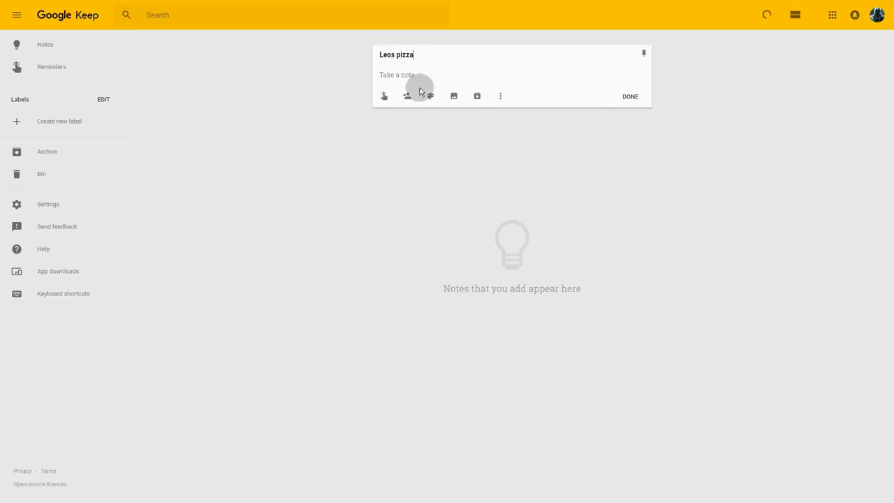
left_click(413, 75)
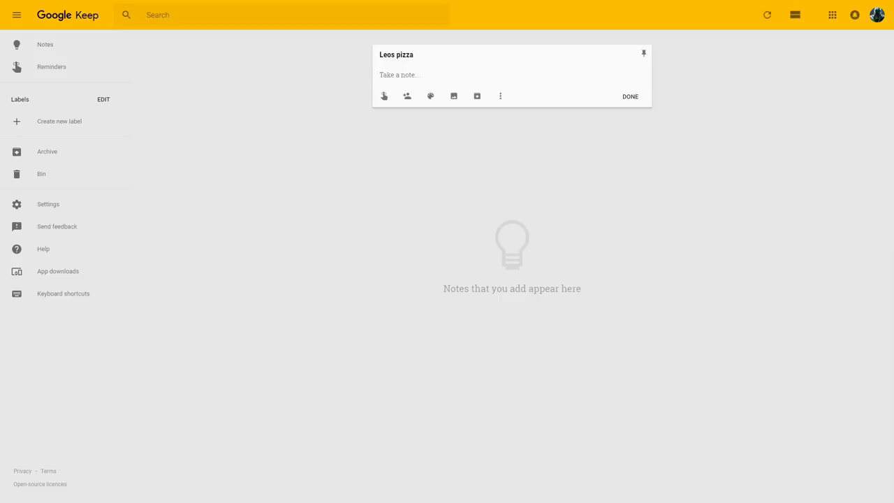
left_click(398, 74)
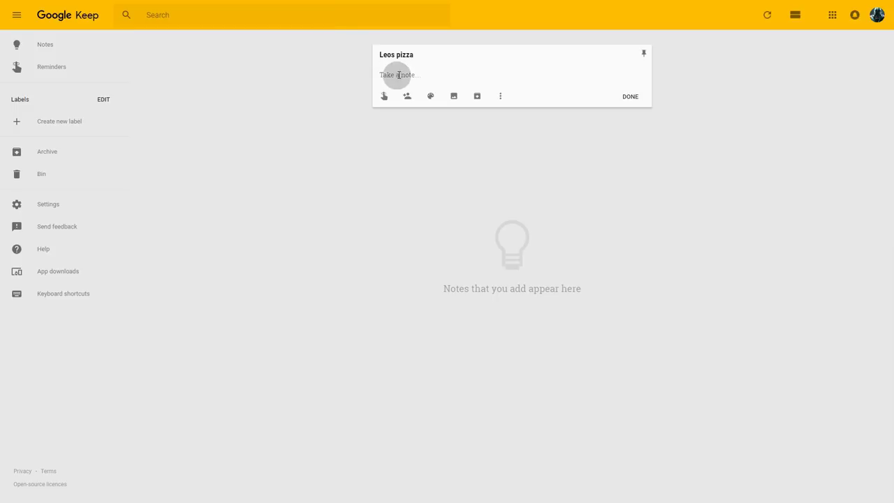
type("Address: 2077 Seneca Street Buffalo, NY 14210 Phone: 822-5666")
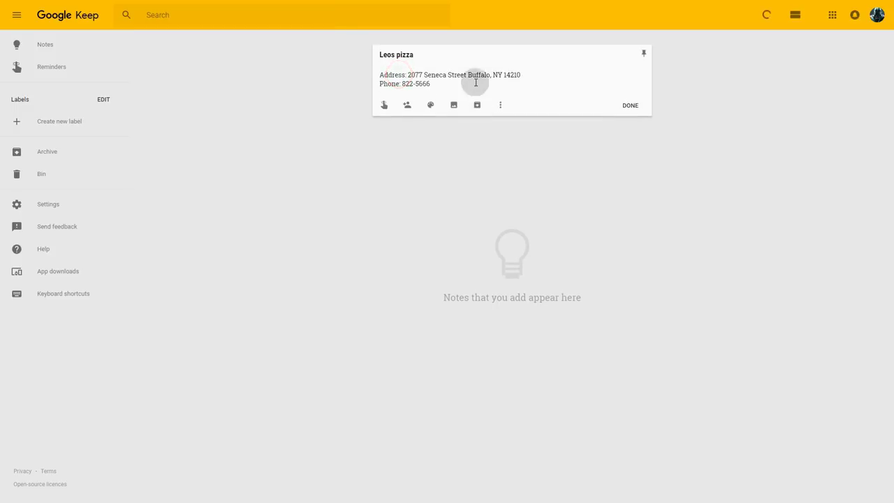
left_click(634, 108)
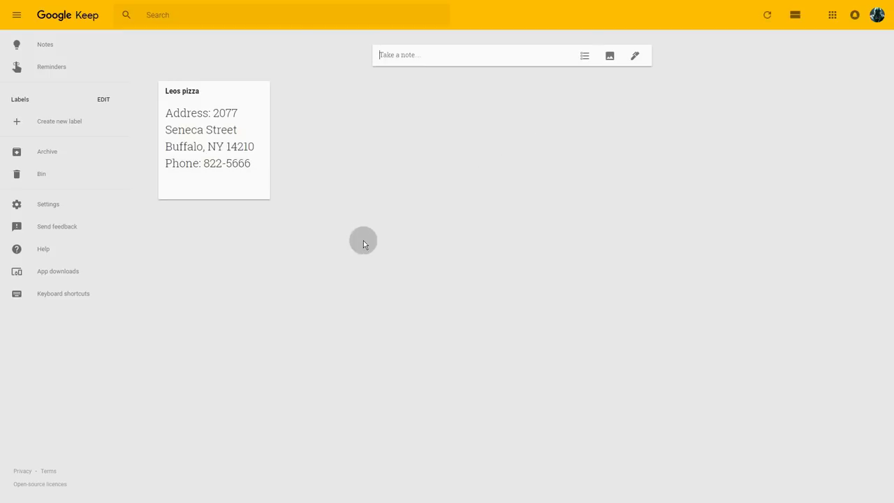
left_click(506, 55)
left_click(523, 56)
Start a new checklist note titled 'Business cards'
left_click(587, 56)
left_click(586, 58)
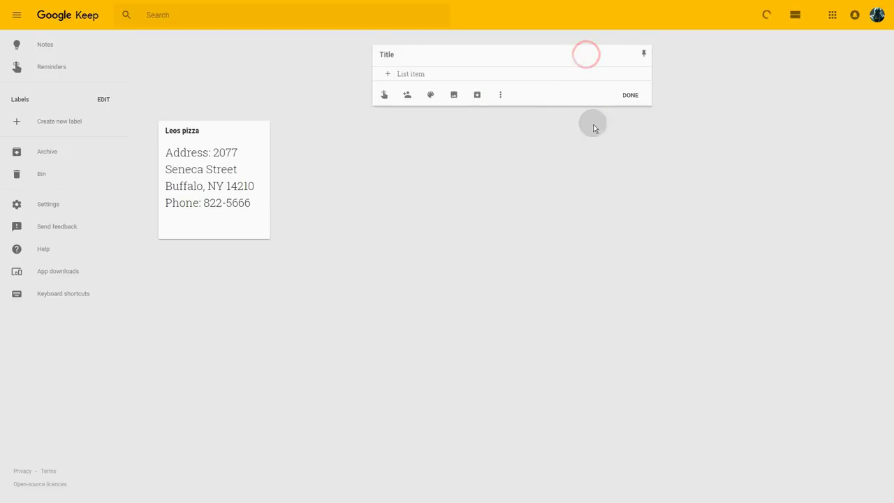
left_click(406, 56)
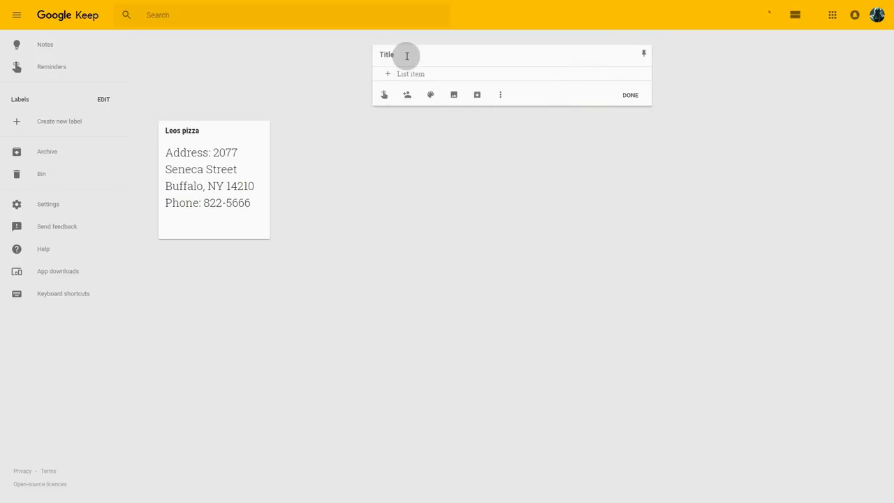
type("Bus")
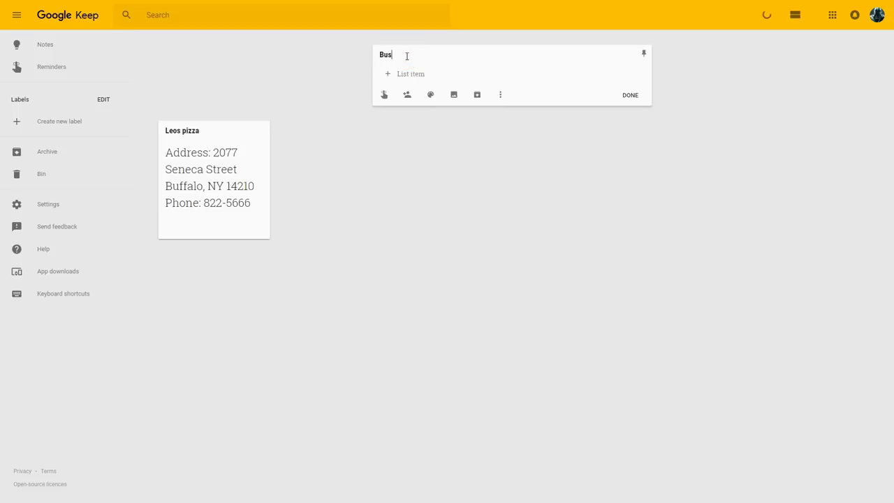
type("iness cards")
Add items 'Look at different design', 'Go and take photos of yourself' and 'Order business cards'
left_click(415, 74)
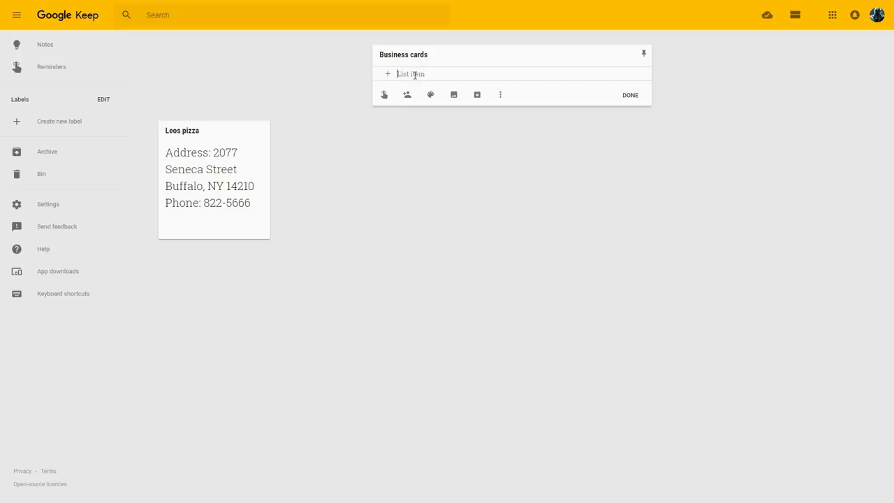
type("Look at")
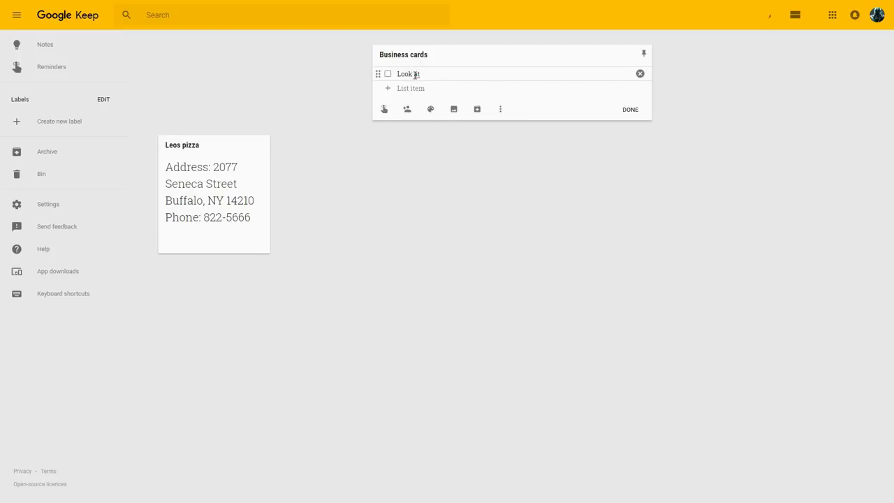
type(" different designs")
key("Return")
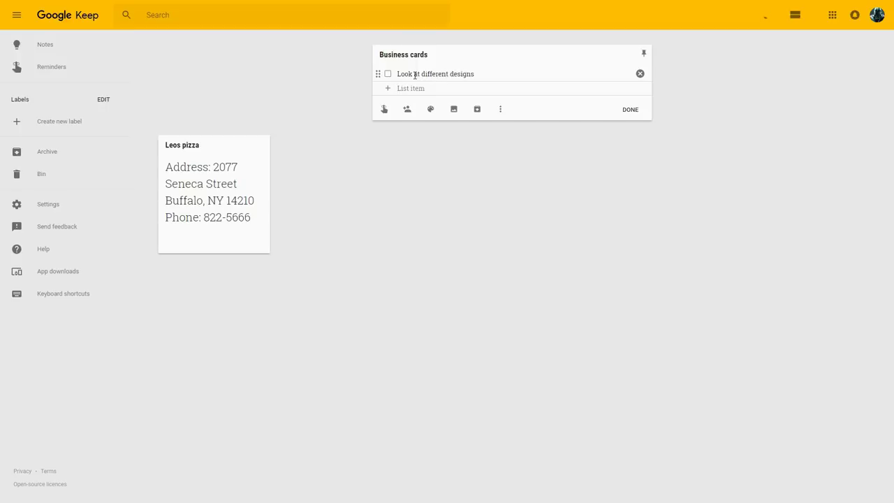
type("Go and")
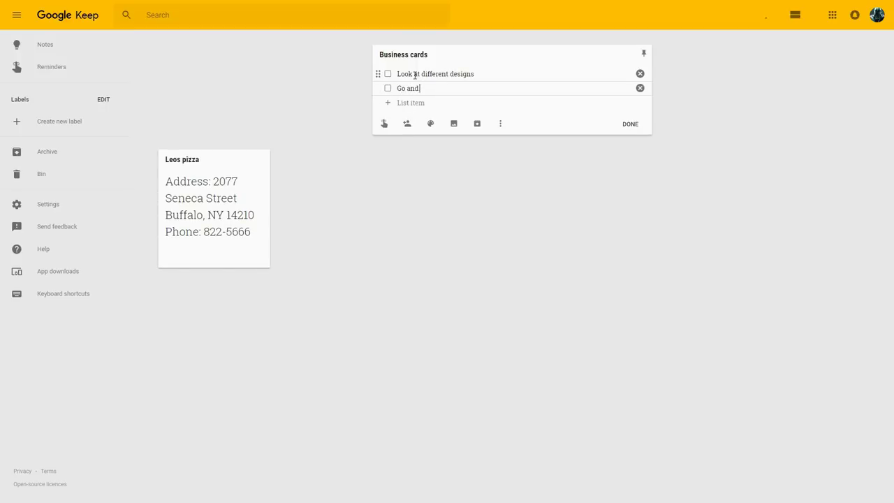
type(" take photos of yourself")
key("Return")
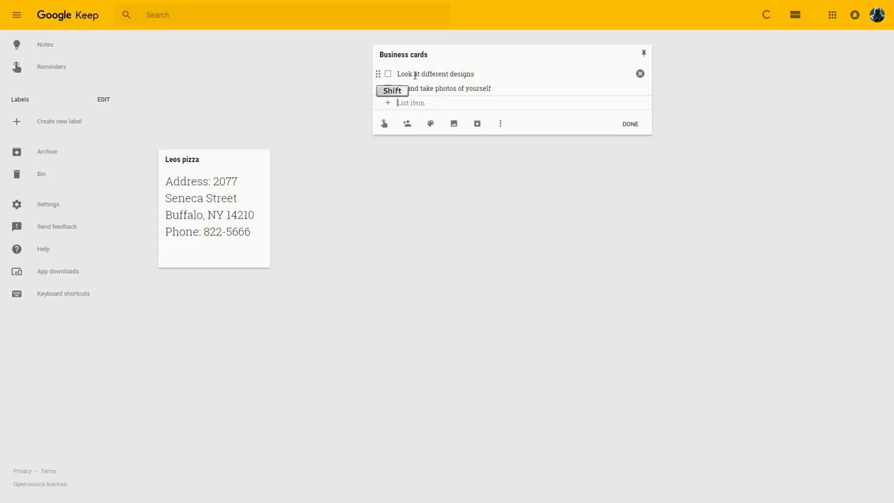
type("Order business cards")
key("Return")
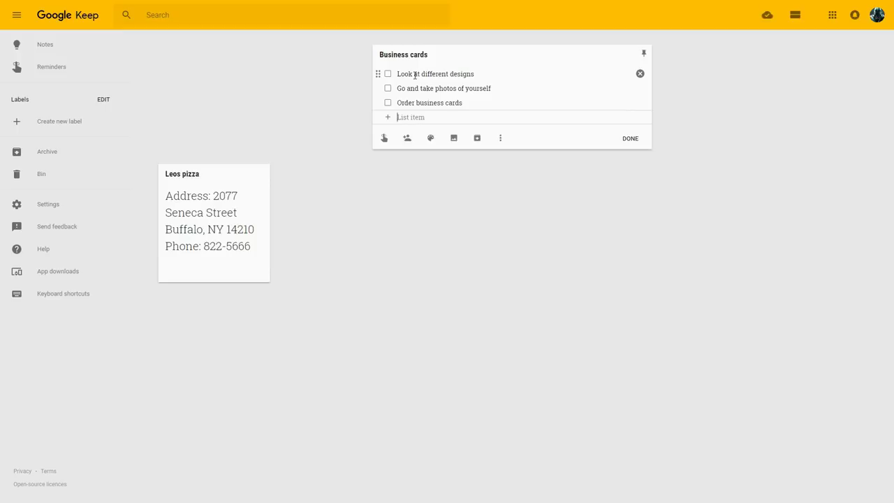
key("shift")
Add items 'Find a photographer', 'Get a quote from a Photographer' and 'Look for business card holder'
type("Fni")
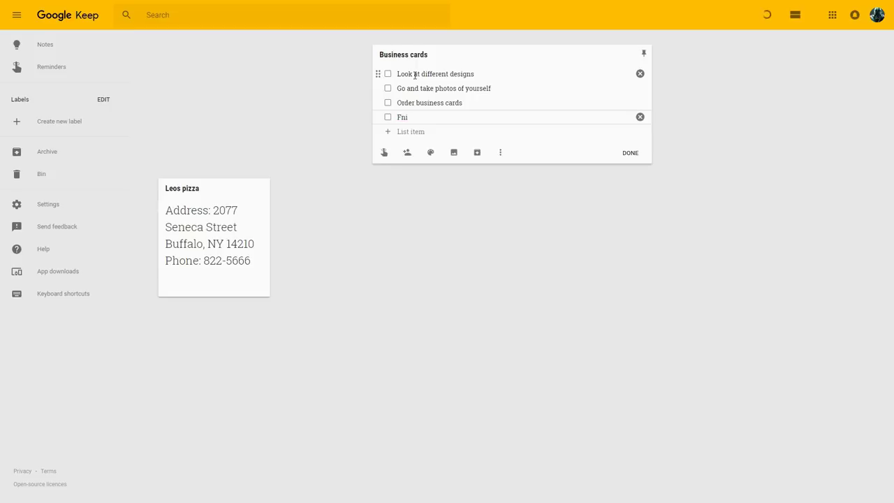
type("d aind a pr")
key("BackSpace")
key("BackSpace")
key("BackSpace")
type("photograp")
key("Return")
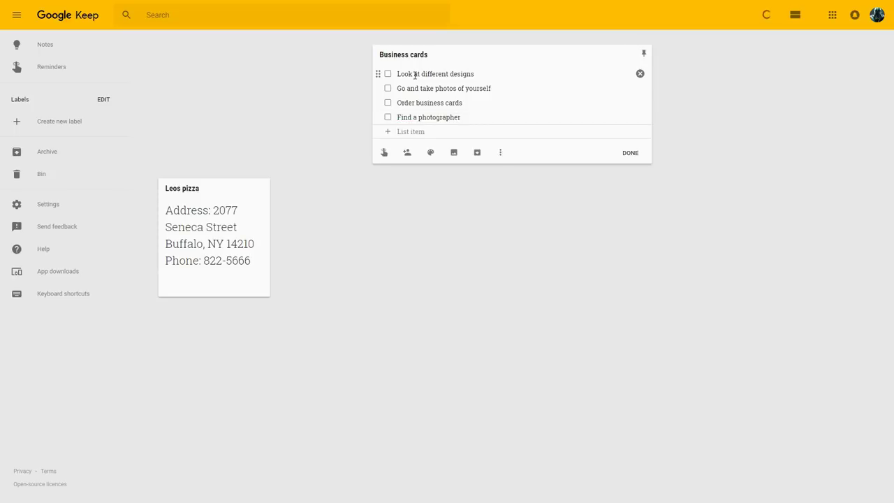
type("Get a quote from a P")
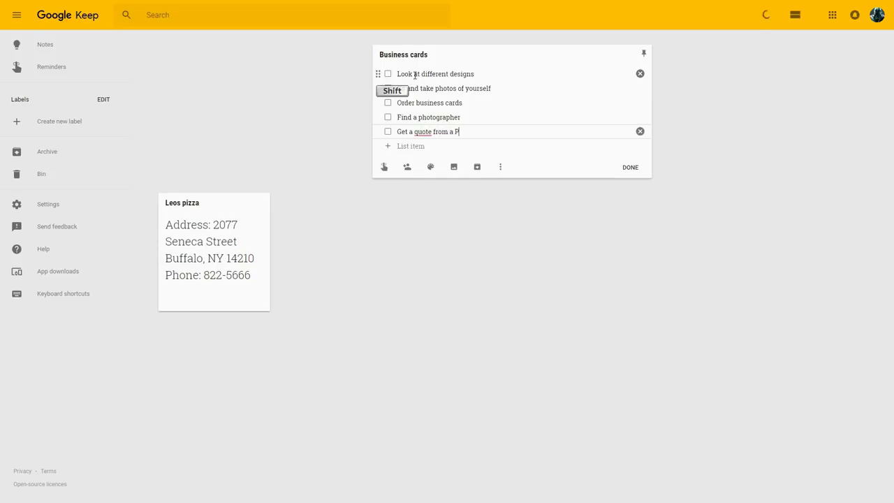
type("hotographer")
key("Return")
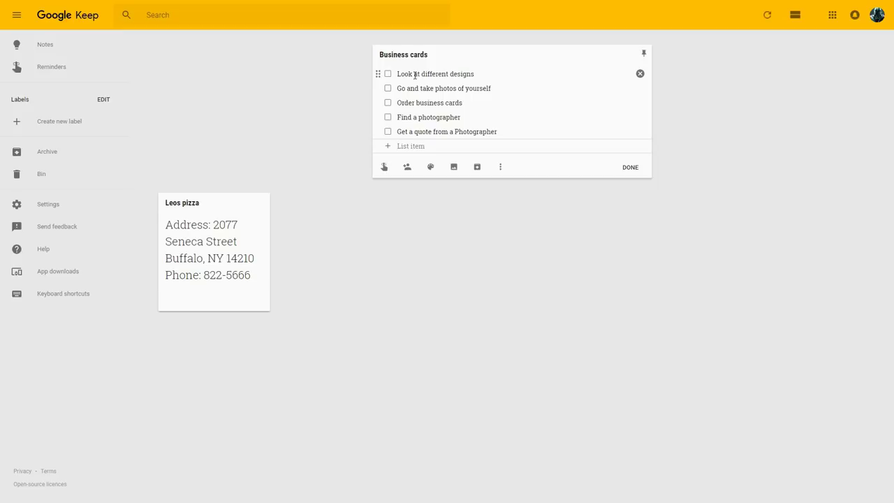
type("L")
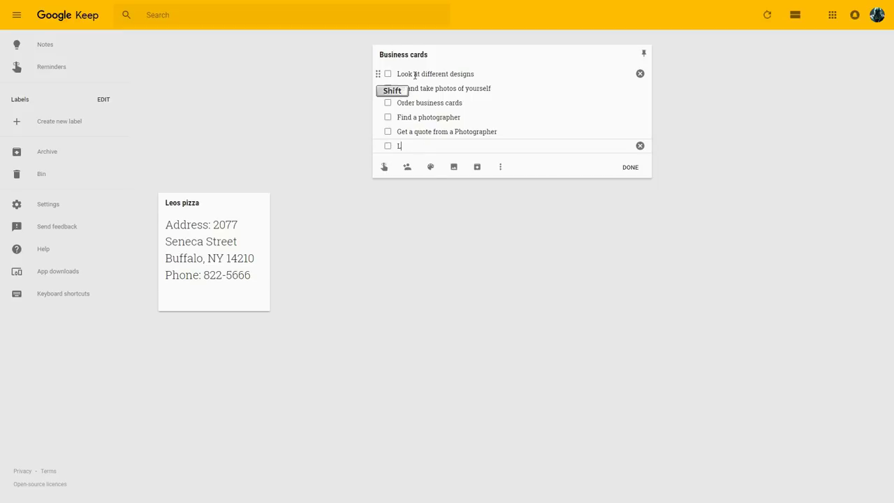
type("ook")
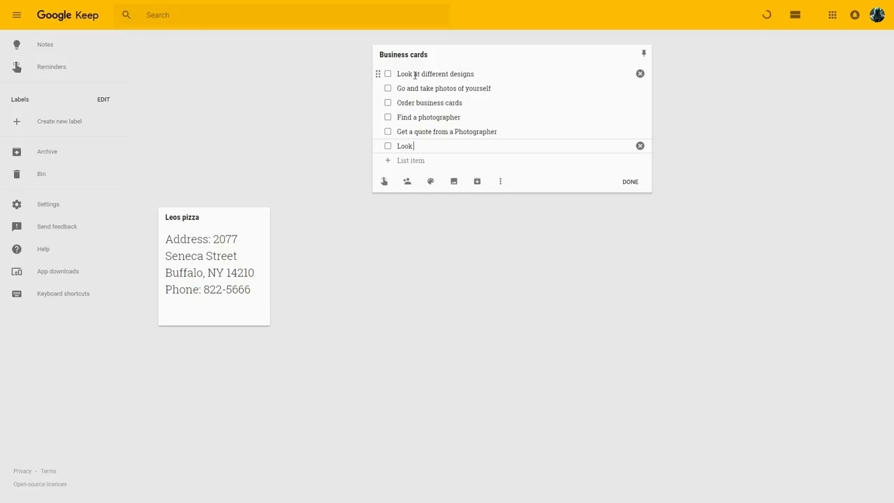
type(" for business card holder")
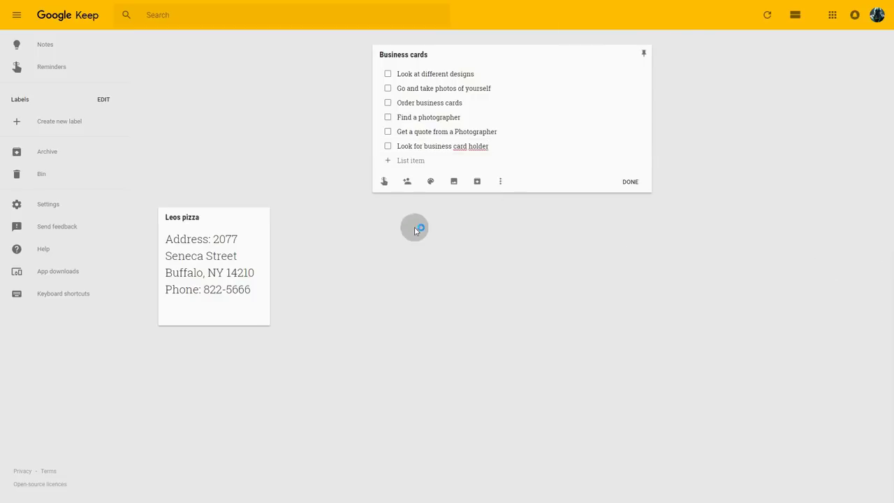
Drag 'Order business cards' to the bottom and 'Find a photographer' up to second place
left_click(414, 132)
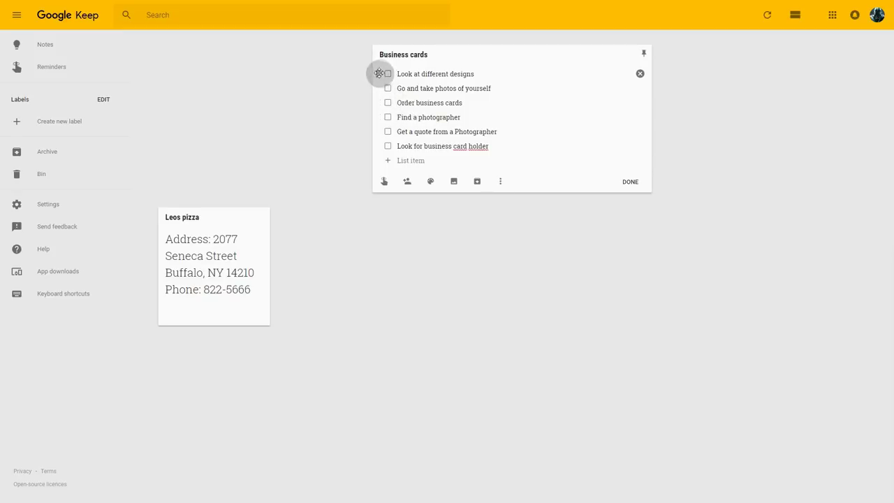
left_click(412, 131)
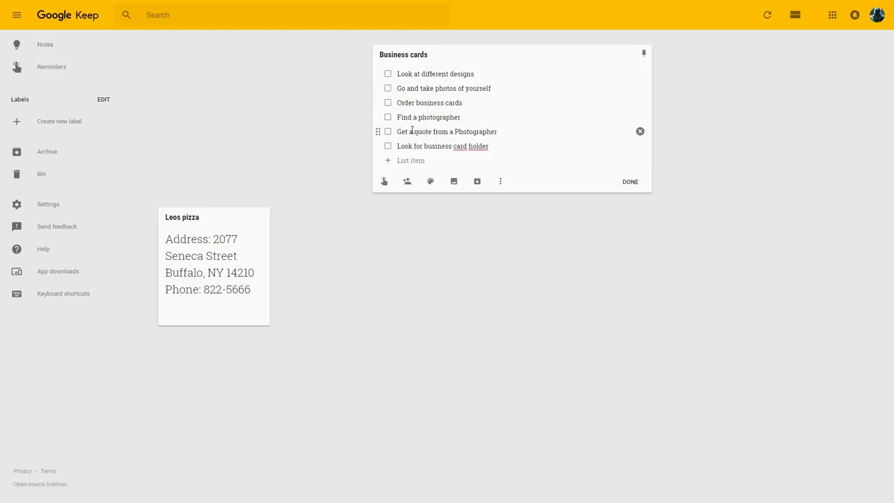
left_click(404, 131)
left_click(398, 145)
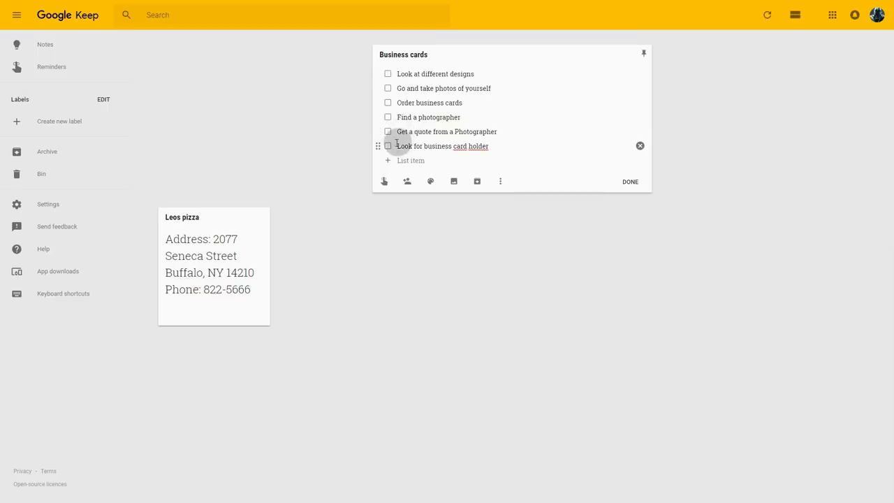
left_click(378, 103)
left_click_drag(378, 103, 375, 148)
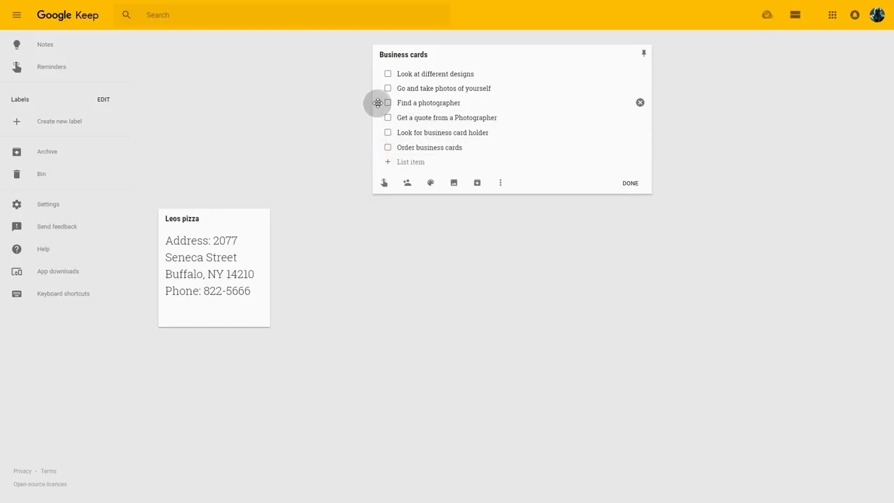
mouse_move(378, 102)
left_mouse_down()
mouse_move(376, 88)
mouse_move(374, 118)
left_mouse_up()
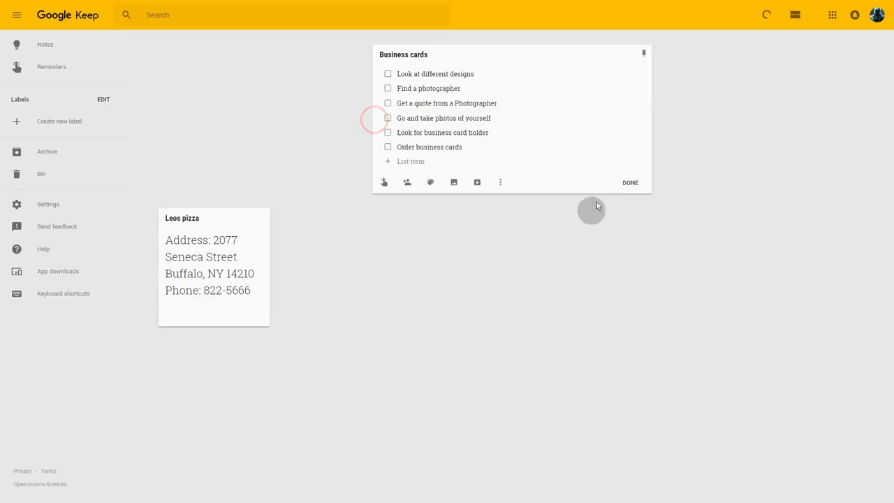
left_click(568, 147)
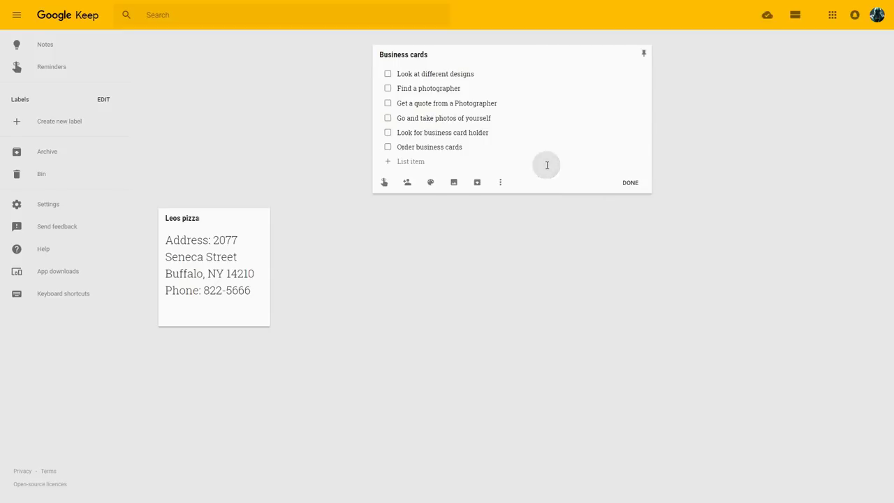
Attach the 'business card design' and 'really nice business card' pictures from Pictures
left_click(454, 184)
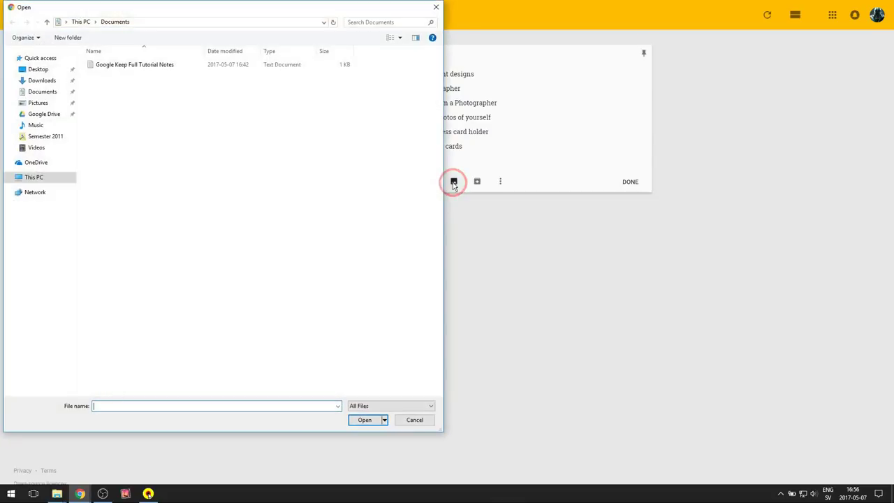
left_click(40, 102)
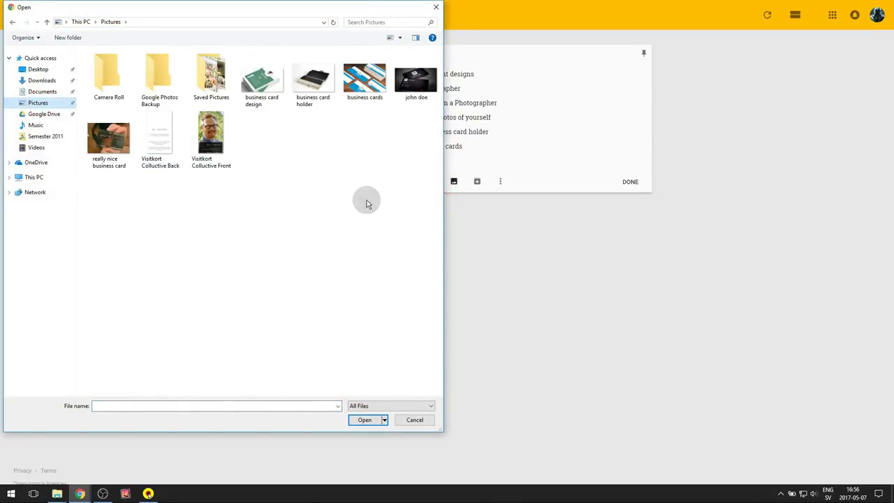
left_click(274, 81)
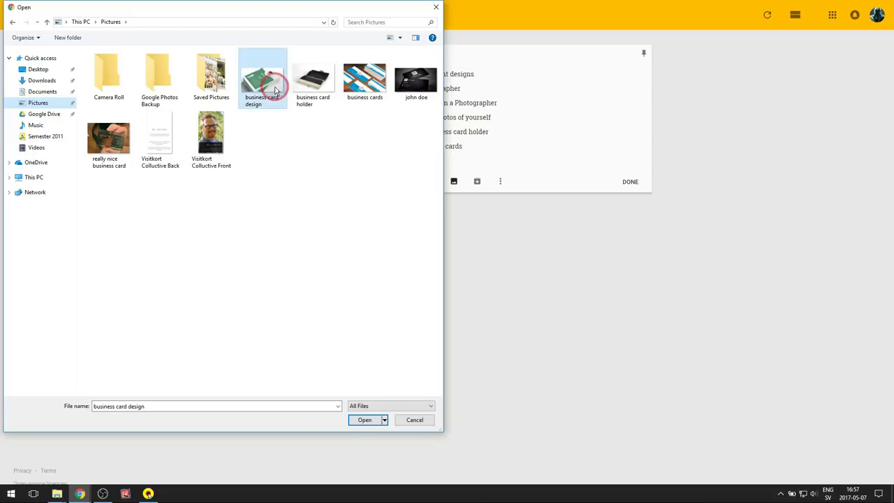
left_click(365, 420)
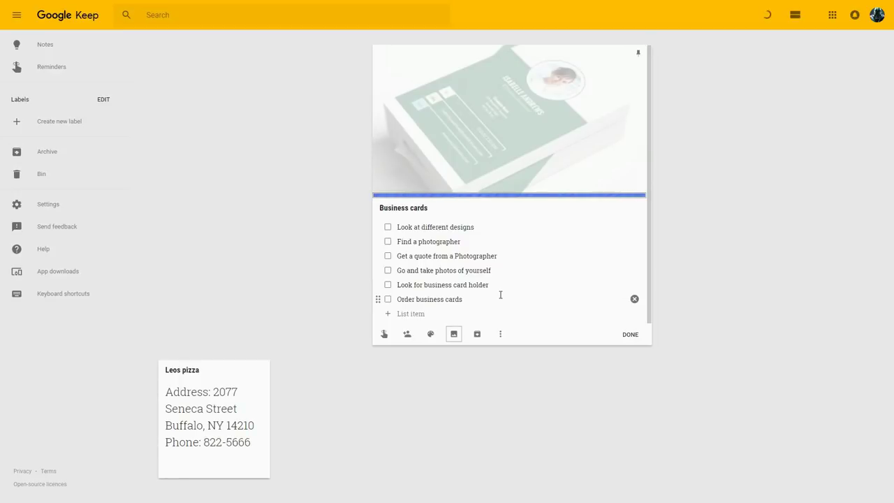
left_click(453, 337)
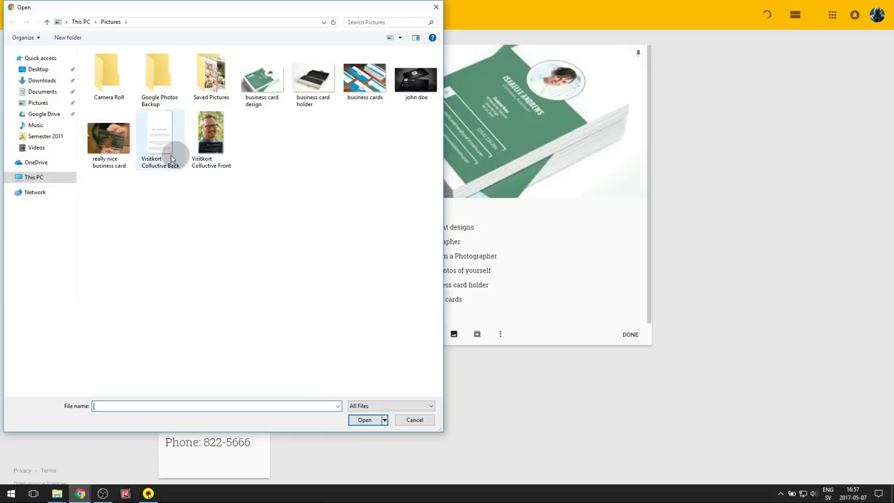
double_click(121, 143)
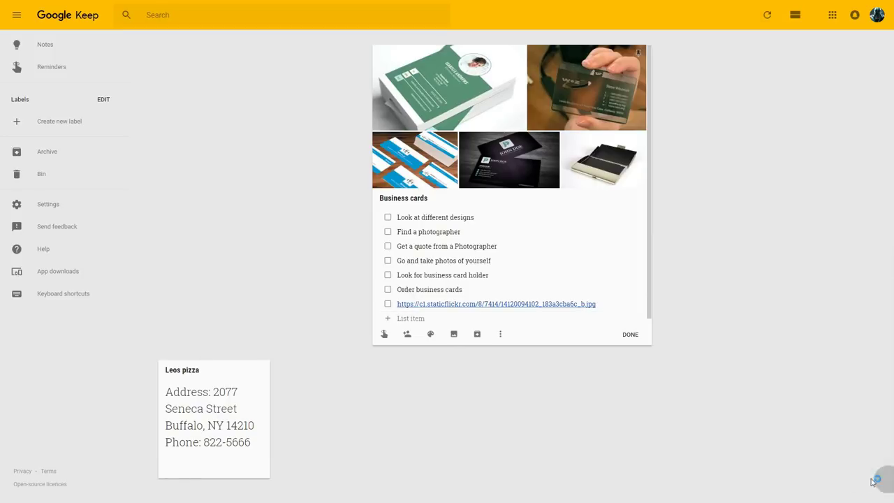
Paste the staticflickr image link as a new checklist item, then open the note's More options
left_click(413, 318)
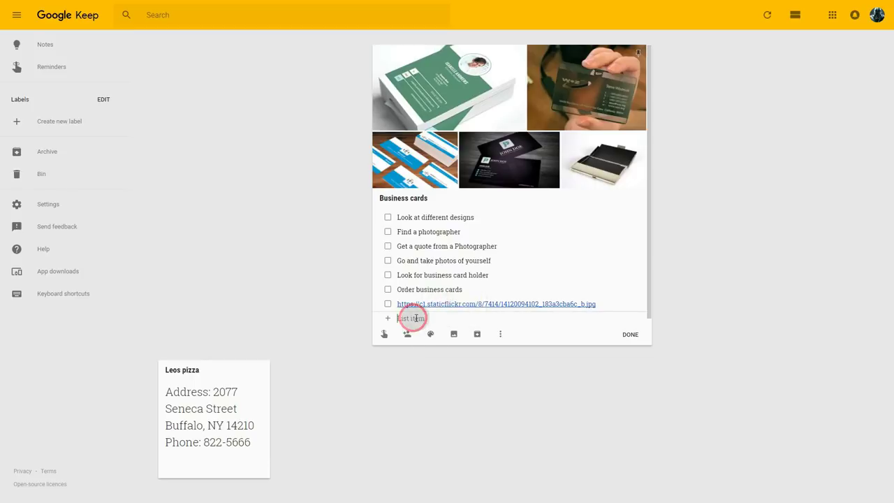
key("ctrl+v")
left_click(624, 237)
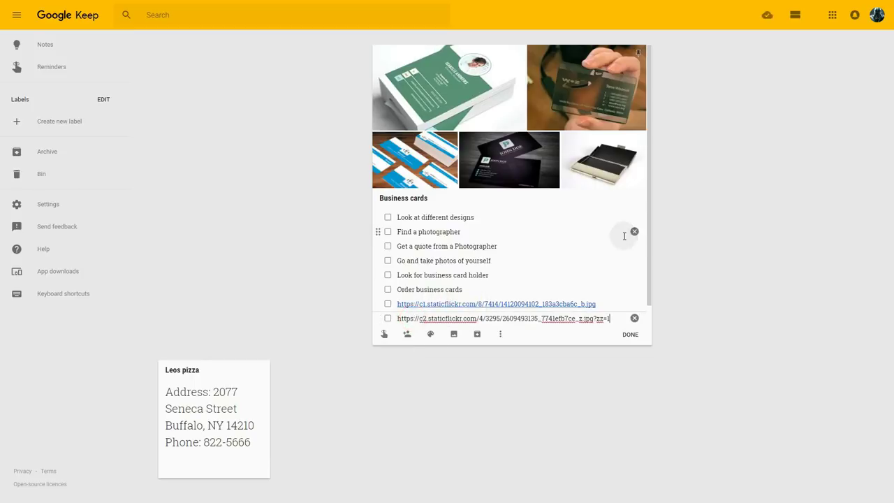
scroll(624, 235, "down", 1)
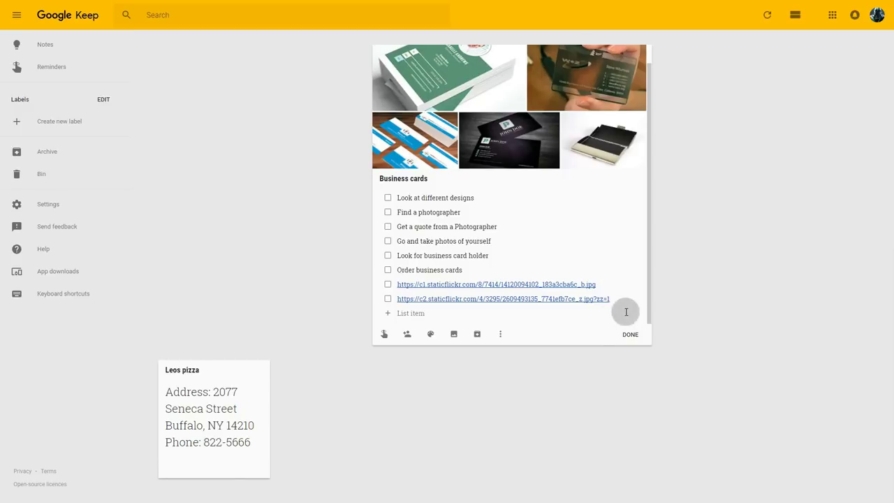
left_click(501, 335)
left_click(513, 383)
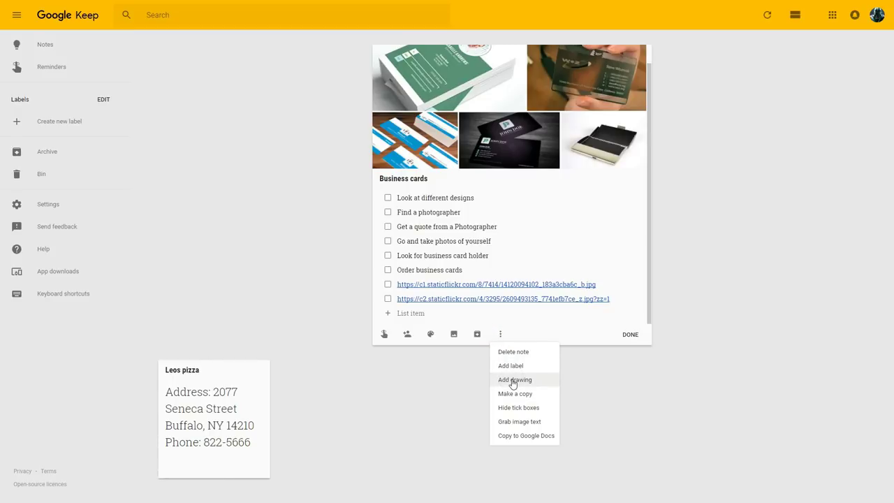
Sketch a business card with a thicker pen as a drawing in the note
left_click(514, 382)
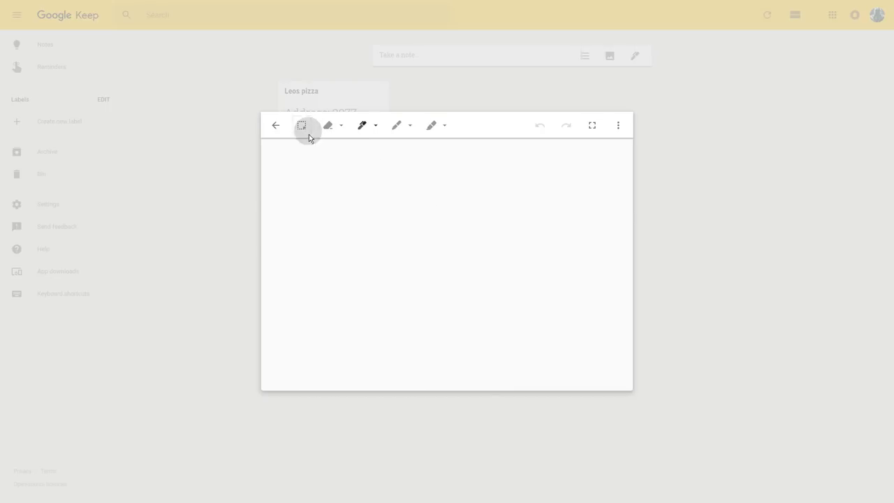
left_click(374, 126)
left_click(343, 170)
mouse_move(343, 203)
left_mouse_down()
mouse_move(346, 357)
mouse_move(447, 362)
mouse_move(463, 203)
mouse_move(352, 206)
left_mouse_up()
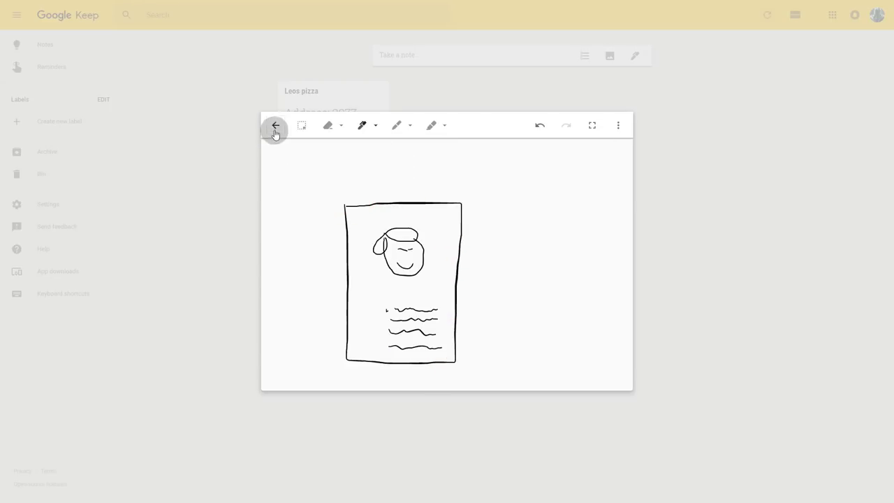
left_click(275, 127)
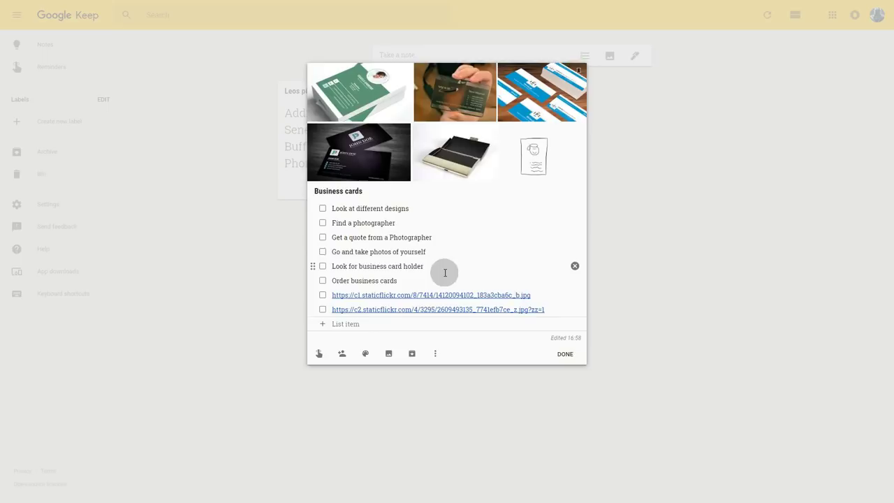
Tick off 'Look at different designs' and 'Find a photographer' in the checklist
left_click(404, 266)
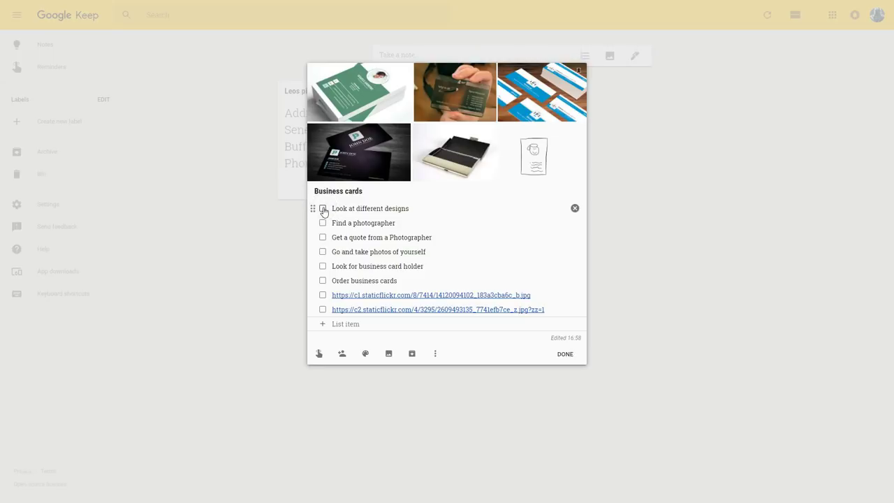
left_click(322, 208)
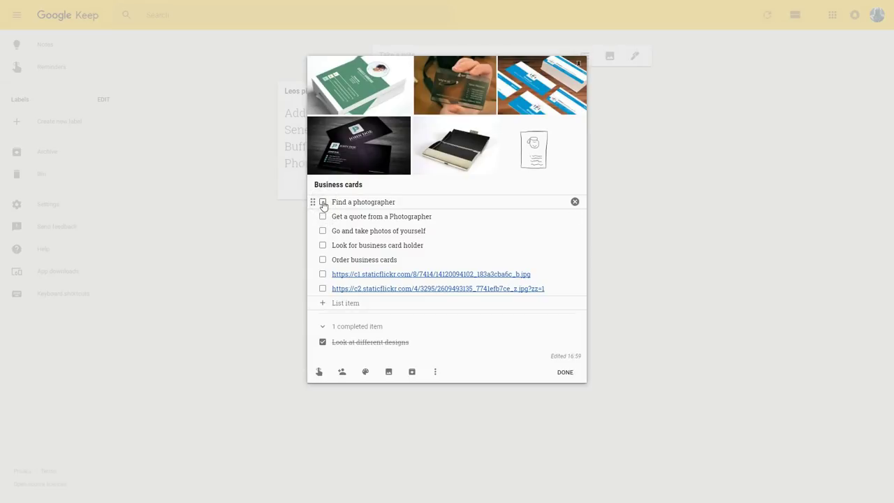
left_click(322, 203)
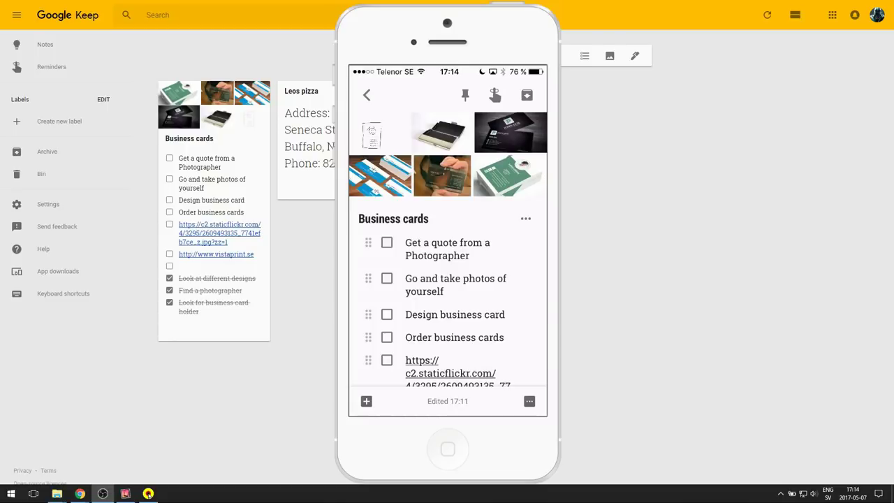
Add a phone camera photo to the note and close the mirrored phone window
left_click(366, 401)
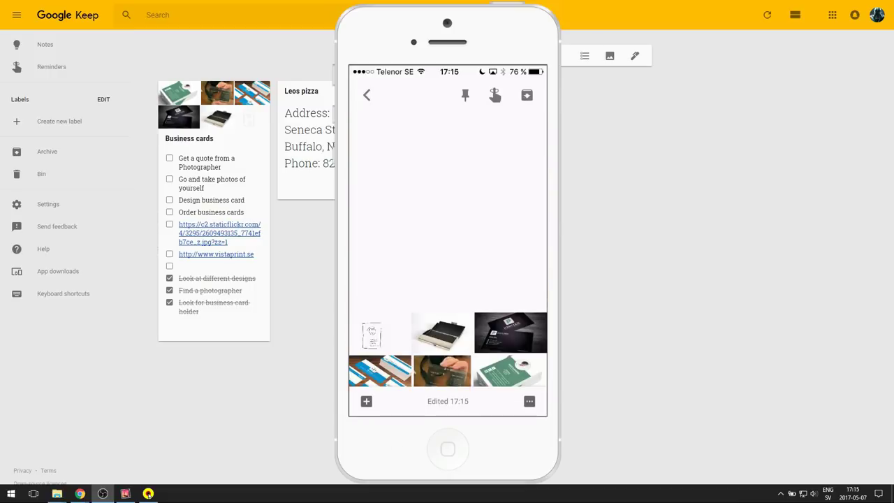
left_click(148, 494)
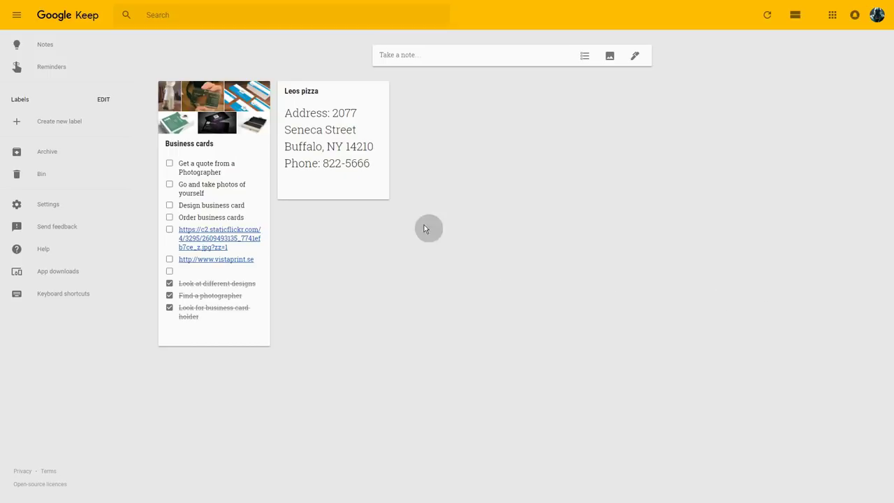
Paste the pizzeria's website URL on a new line below the phone number in Leos pizza
left_click(376, 184)
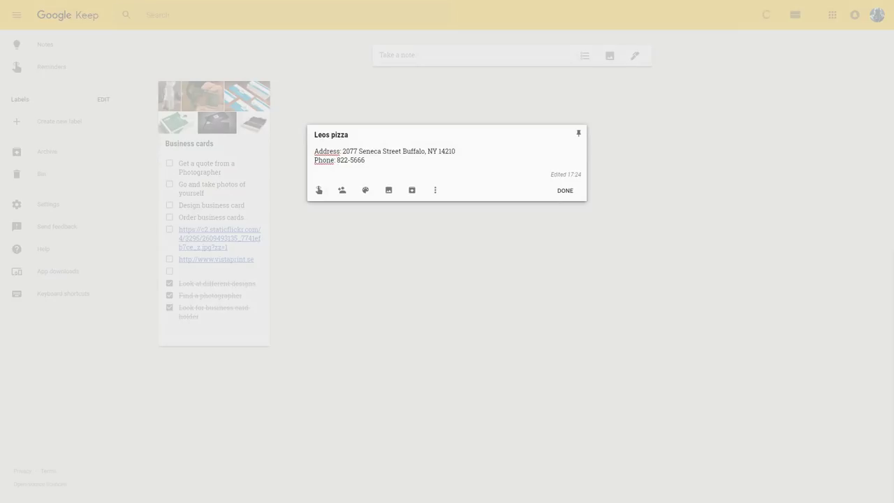
left_click(408, 163)
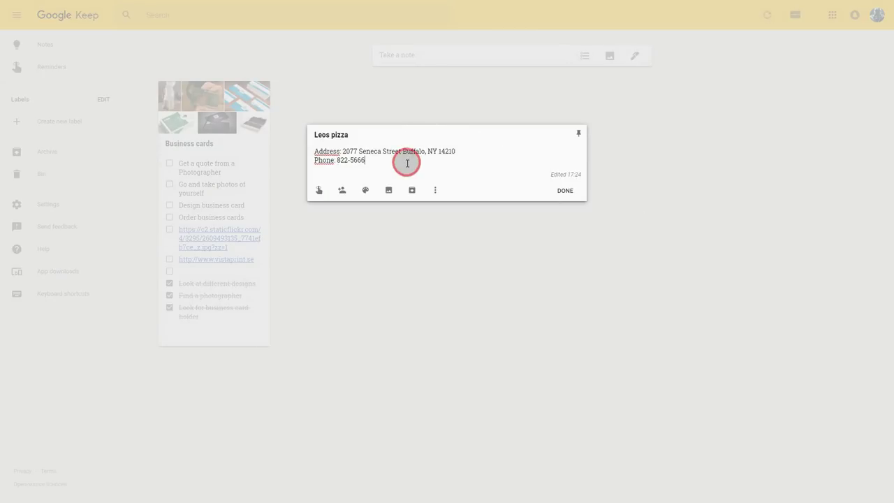
key("Return")
type("http://www.leospizzeriaonline.com/")
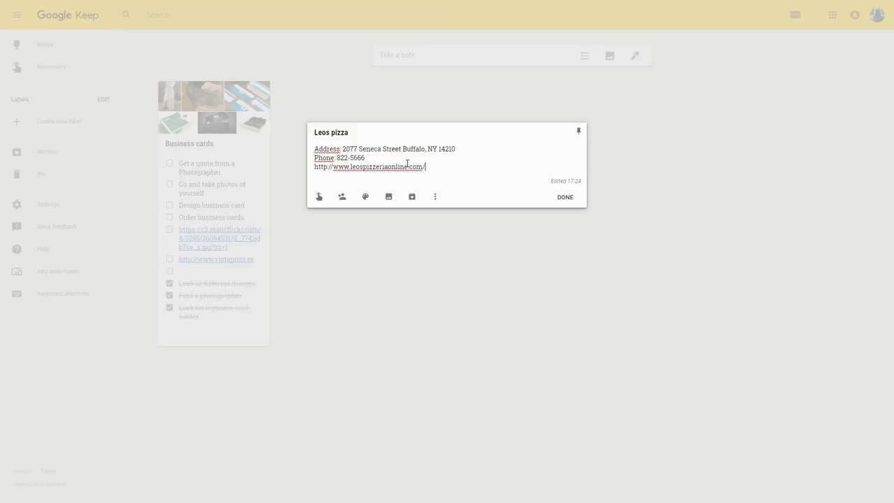
key("Return")
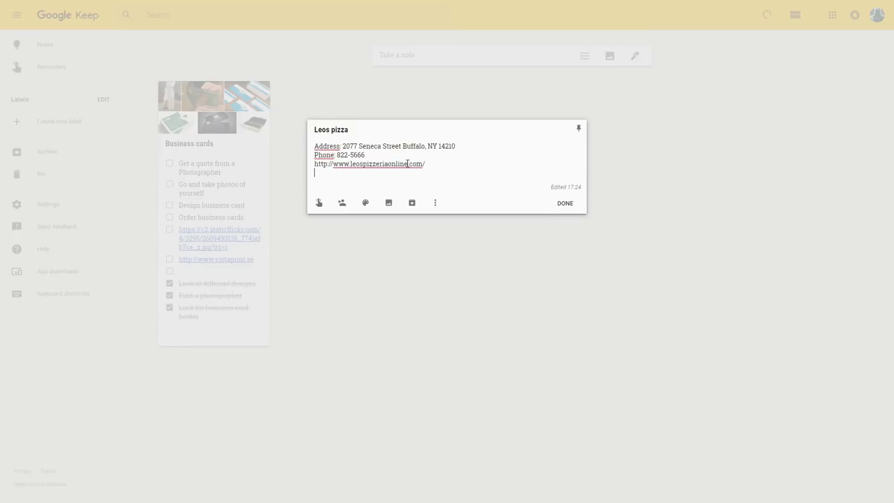
Paste the Google Docs link below the website link and close the note
left_click(489, 163)
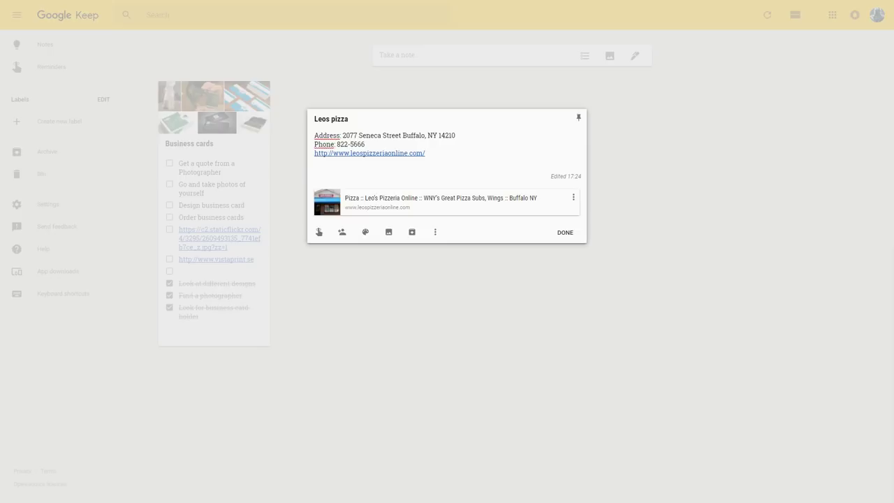
left_click(377, 169)
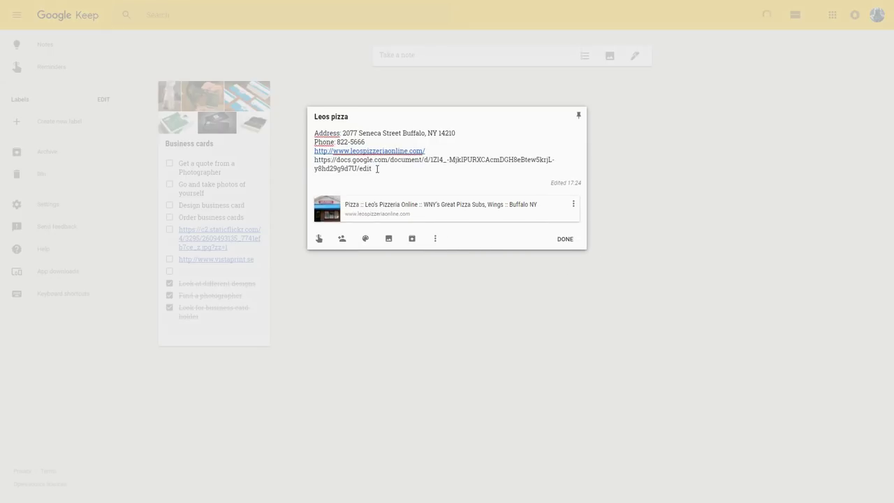
key("Return")
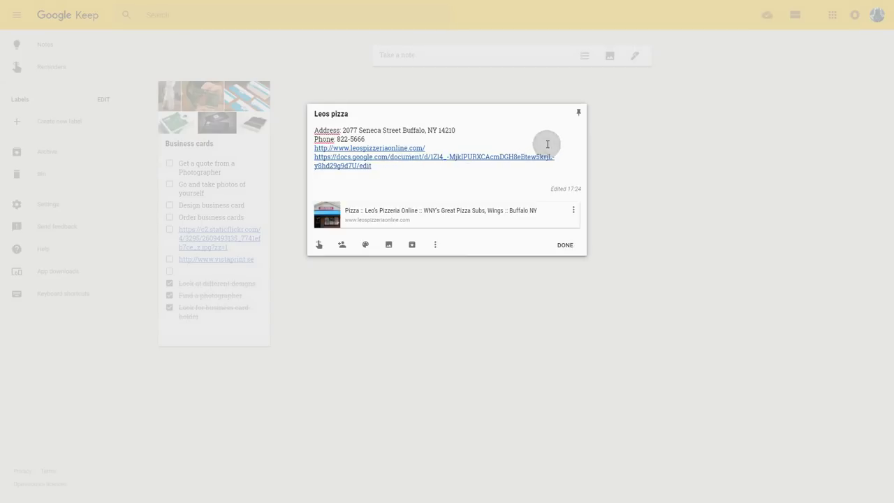
left_click(564, 269)
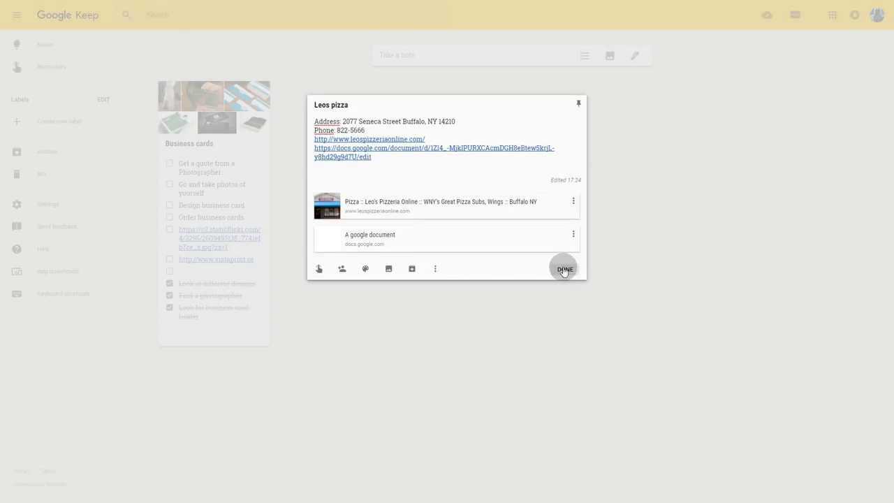
left_click(565, 270)
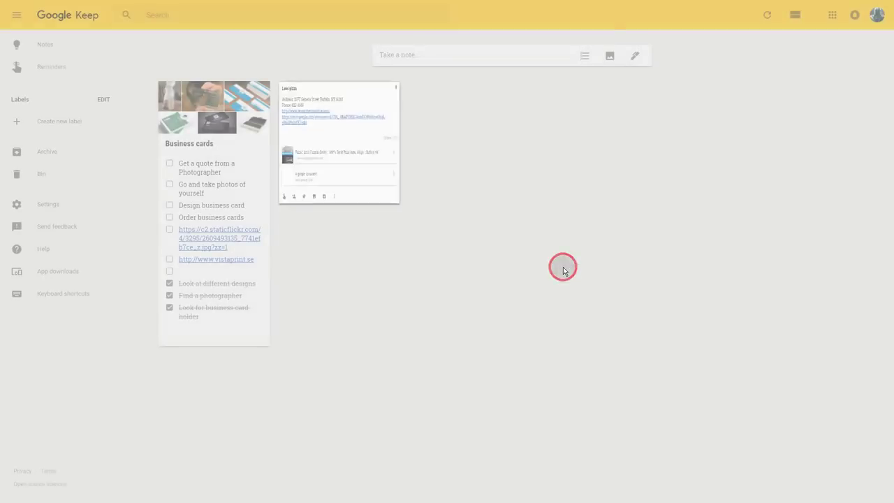
Archive the Business cards note
left_click(531, 237)
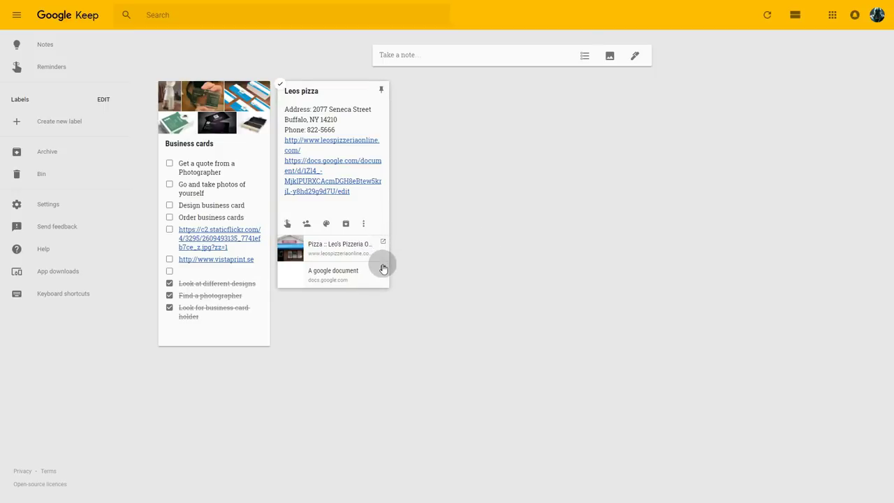
left_click(208, 305)
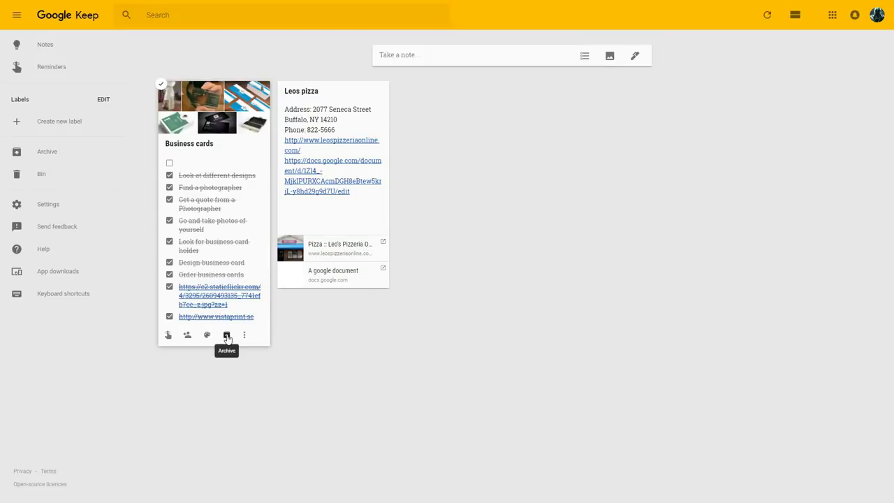
left_click(227, 337)
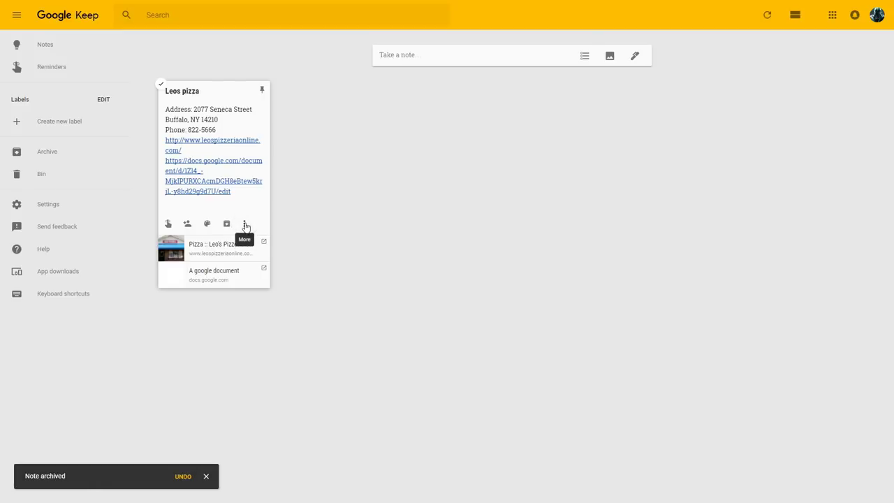
Delete the Leos pizza note from its More menu, sending it to the bin
left_click(246, 224)
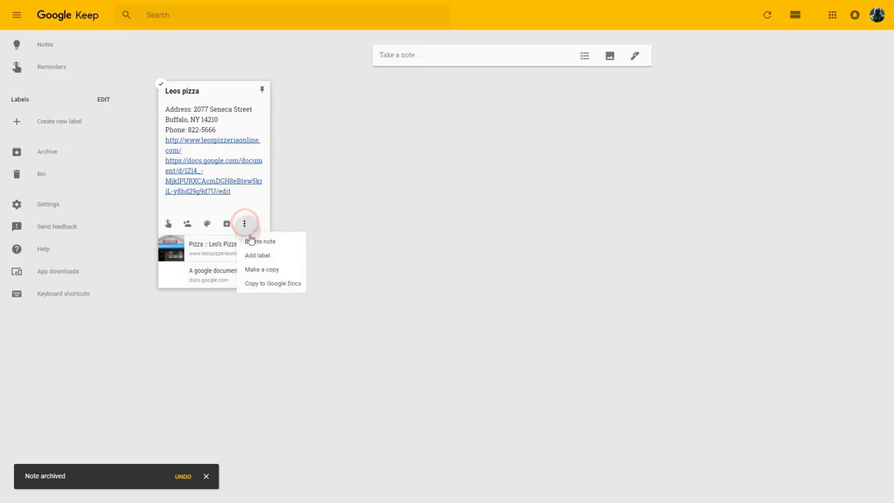
left_click(252, 241)
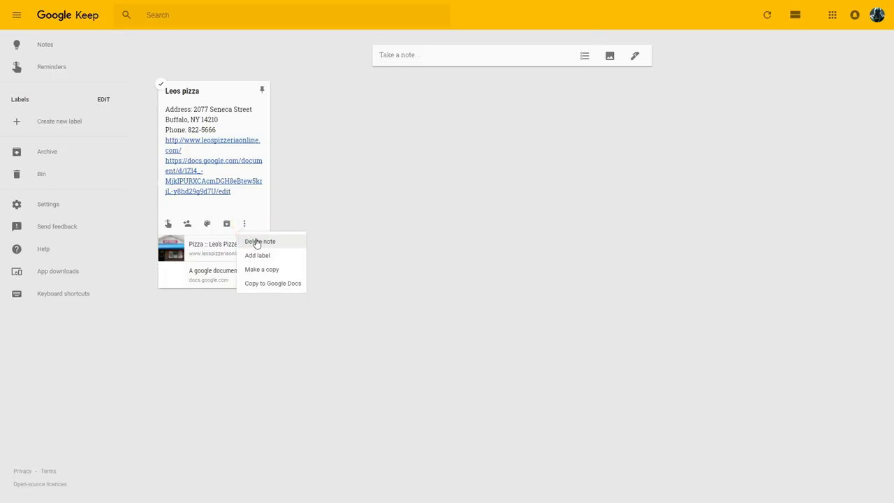
left_click(256, 241)
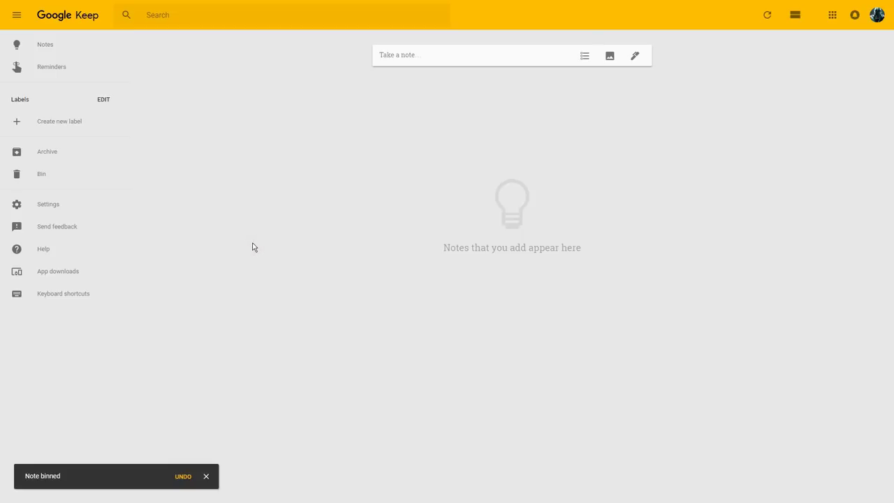
Unarchive Business cards from the Archive view, then view the Bin's deleted notes
left_click(52, 154)
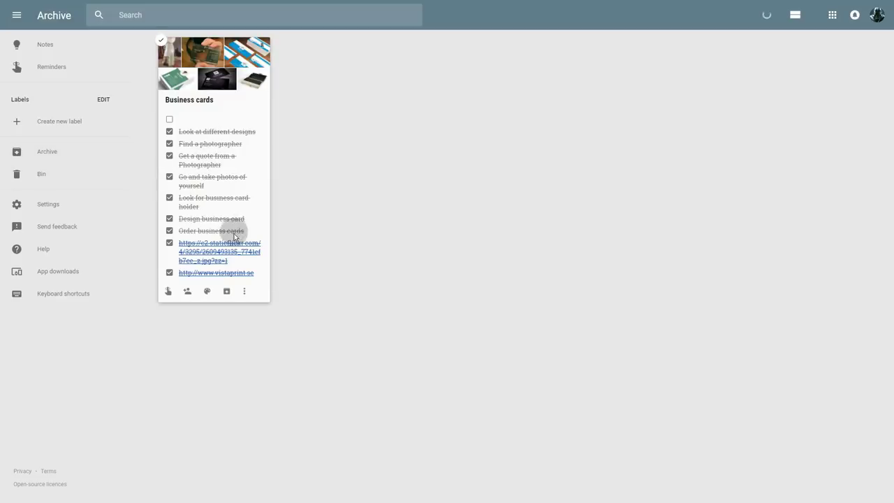
left_click(227, 293)
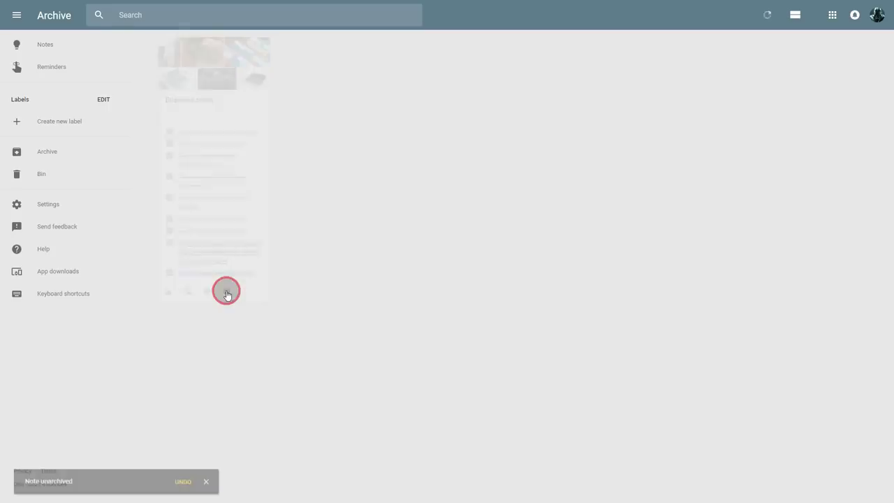
left_click(42, 176)
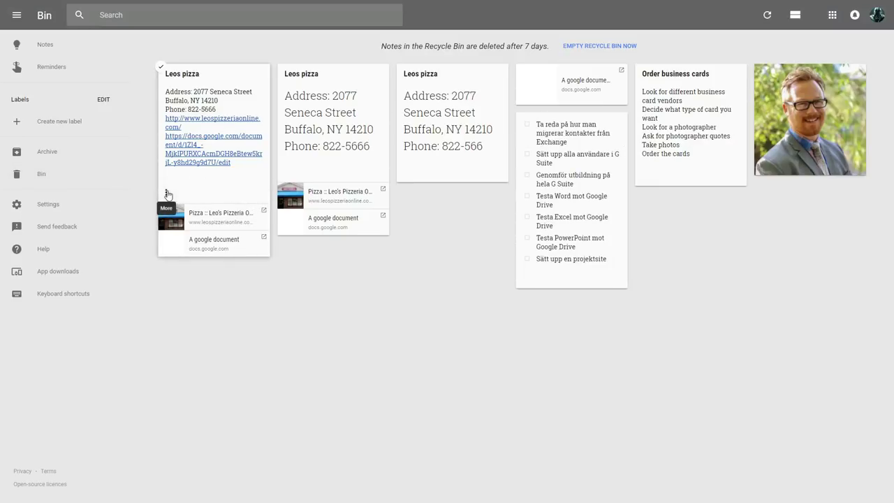
Restore the first Leos pizza note, the one with links, from the Bin
left_click(167, 193)
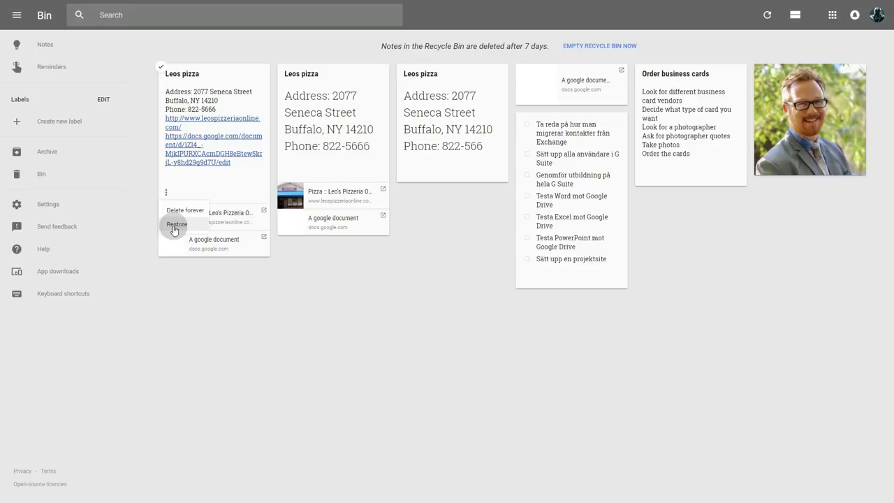
left_click(174, 227)
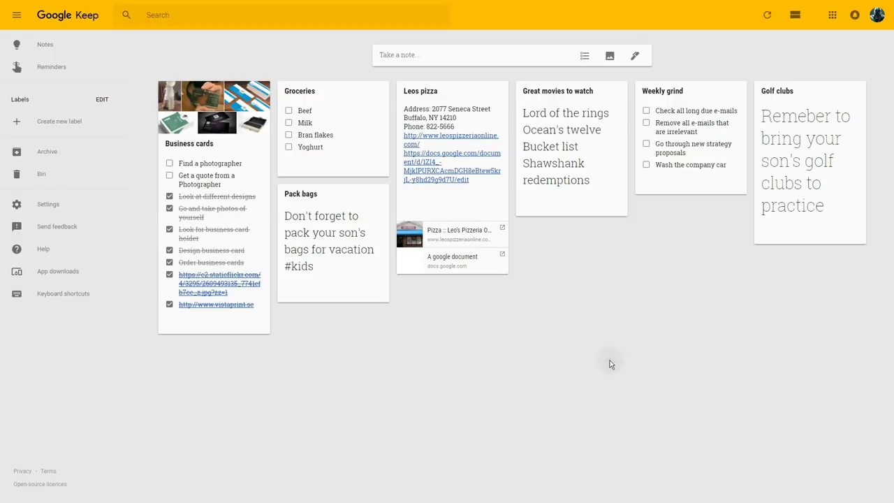
Drag Pack bags rightward and Great movies to watch leftward so both precede Leos pizza
left_click_drag(345, 200, 482, 105)
left_click_drag(701, 106, 468, 106)
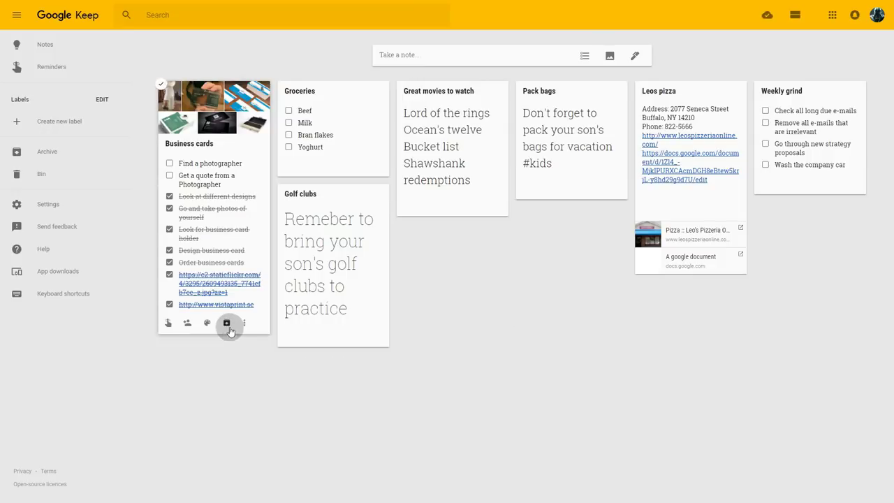
Create a Work label and apply it to the Business cards note
left_click(245, 323)
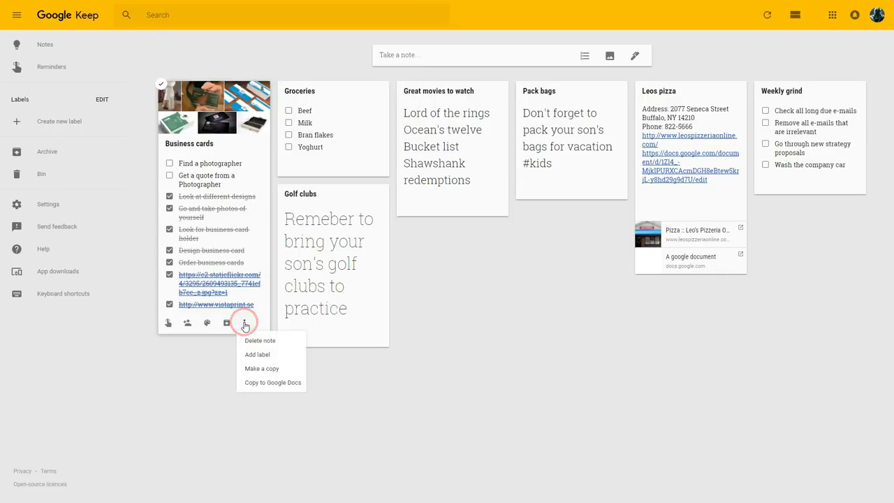
left_click(254, 356)
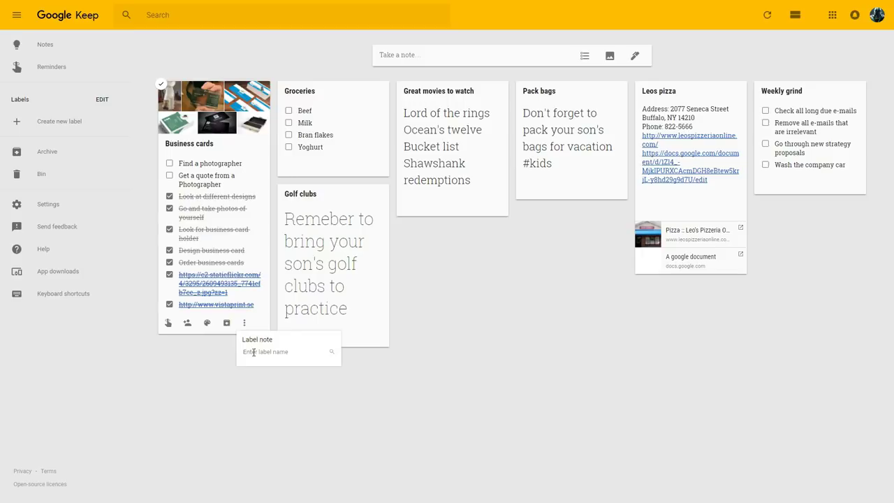
type("W")
key("Return")
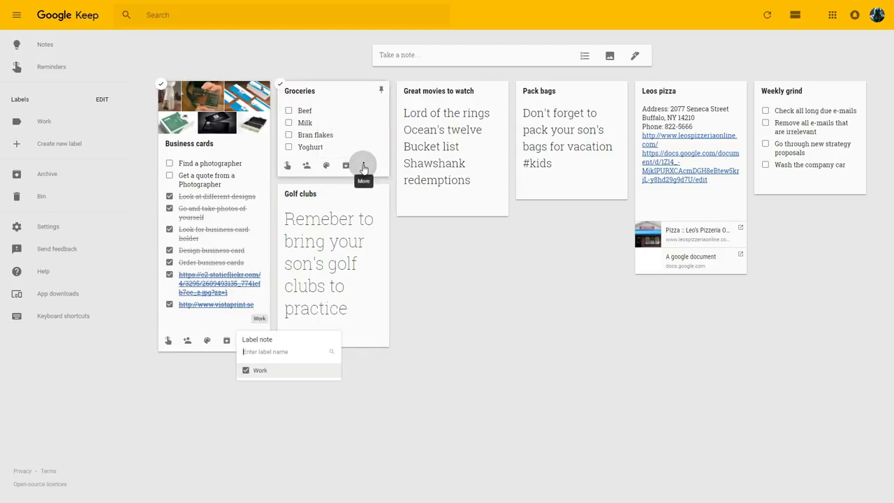
Create a Personal label and apply it to the Groceries note
left_click(363, 166)
left_click(374, 195)
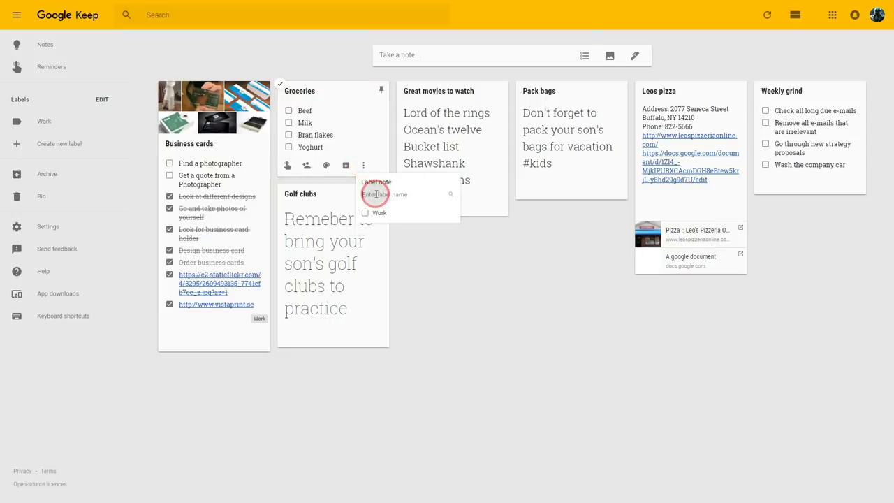
type("Personal")
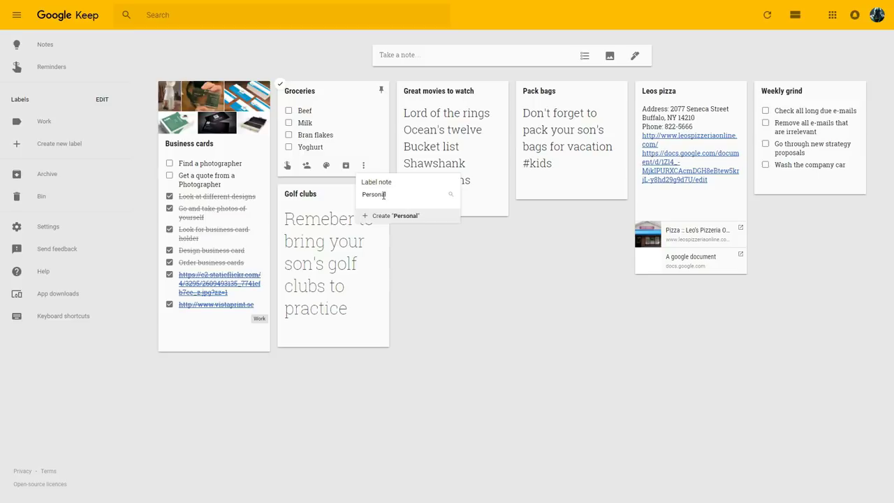
key("Return")
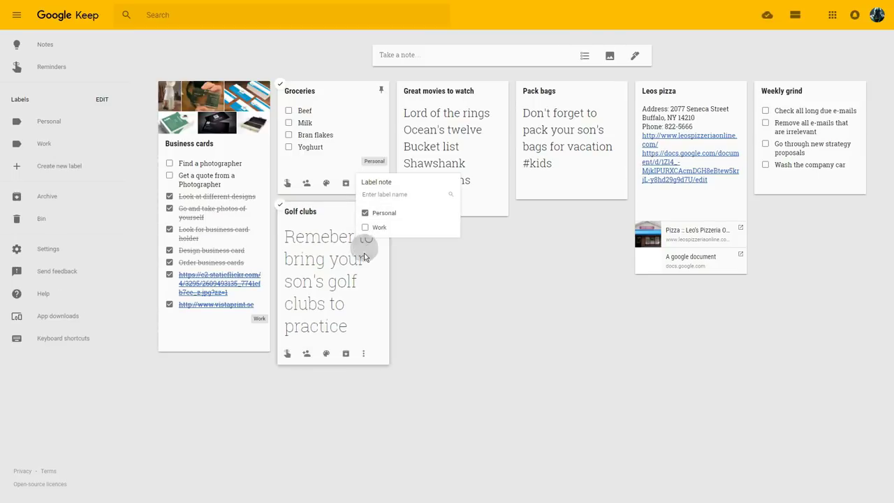
Add a '#Kids' line to the Golf clubs note, creating the Kids label
left_click(362, 302)
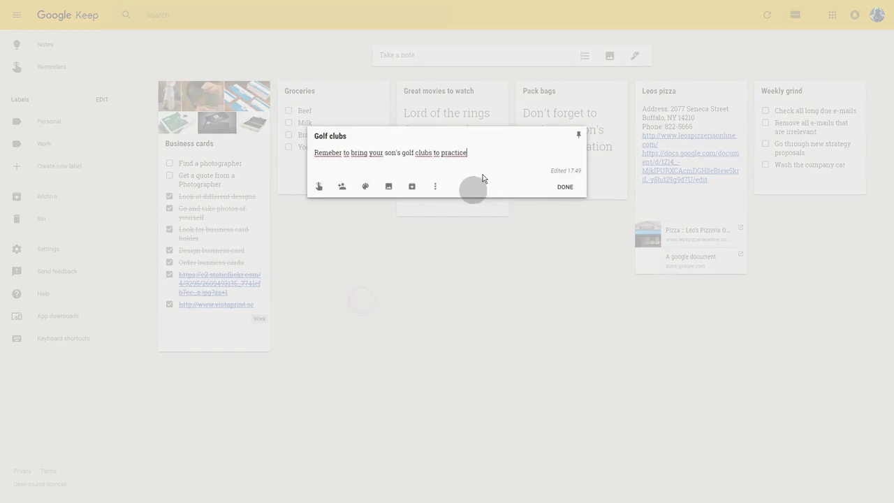
key("Return")
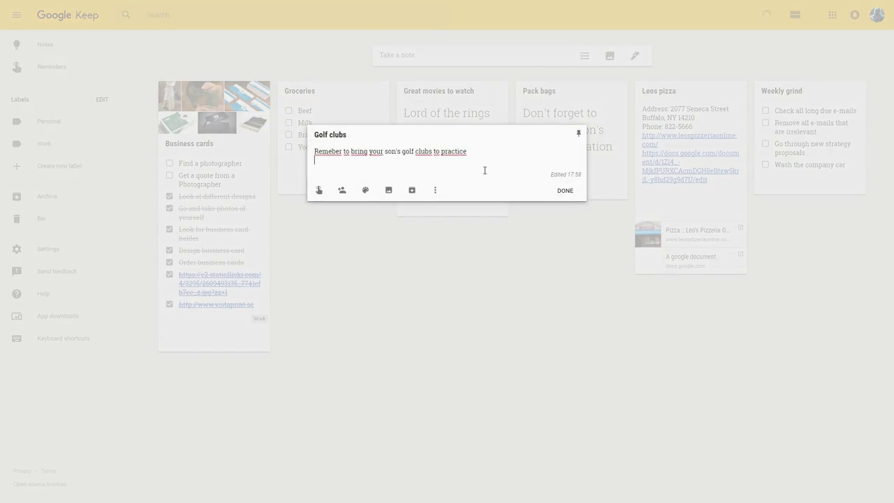
key("shift")
type("#")
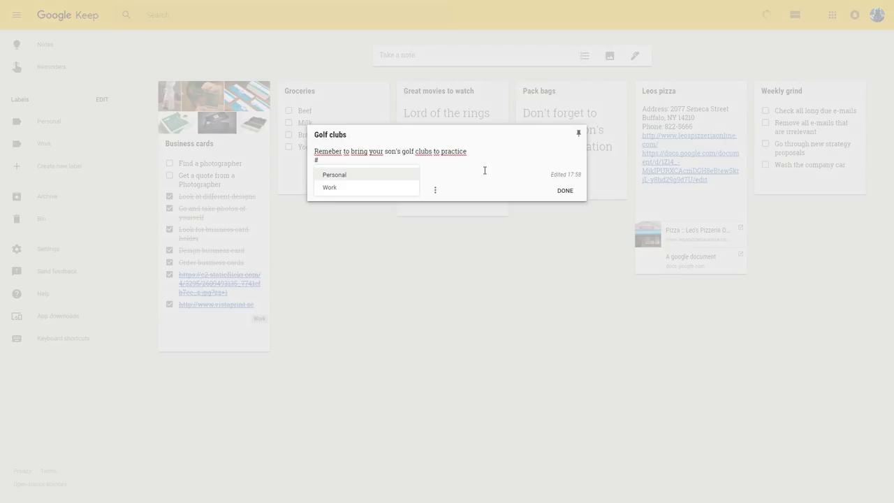
type("Kids")
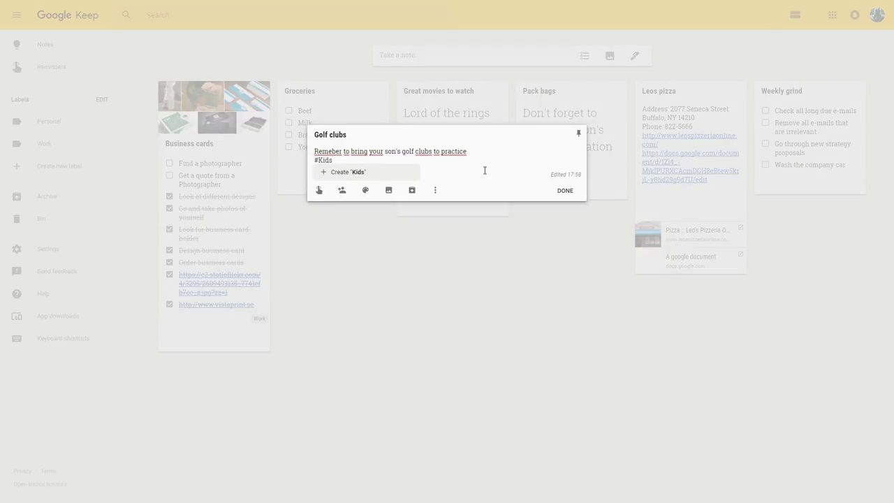
key("Return")
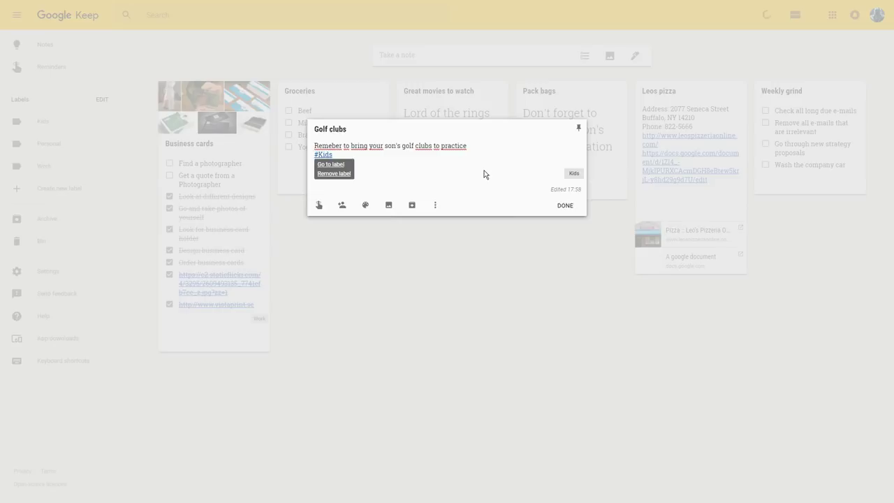
left_click(561, 205)
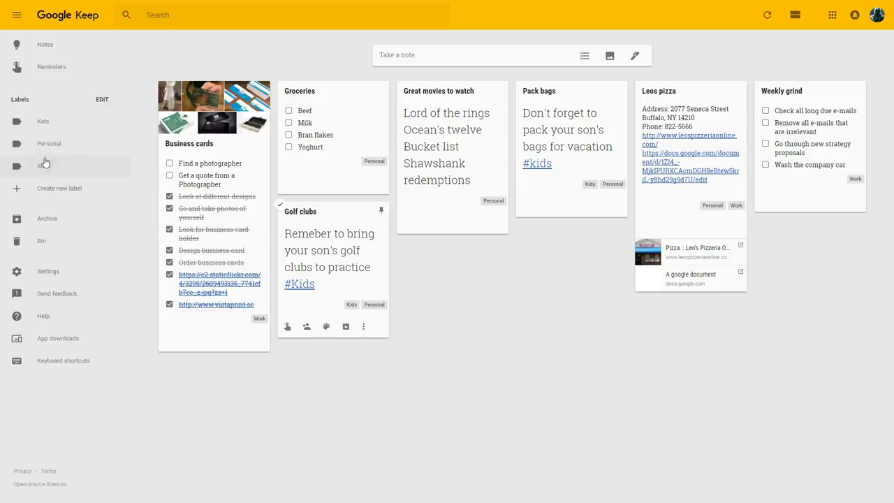
left_click(42, 122)
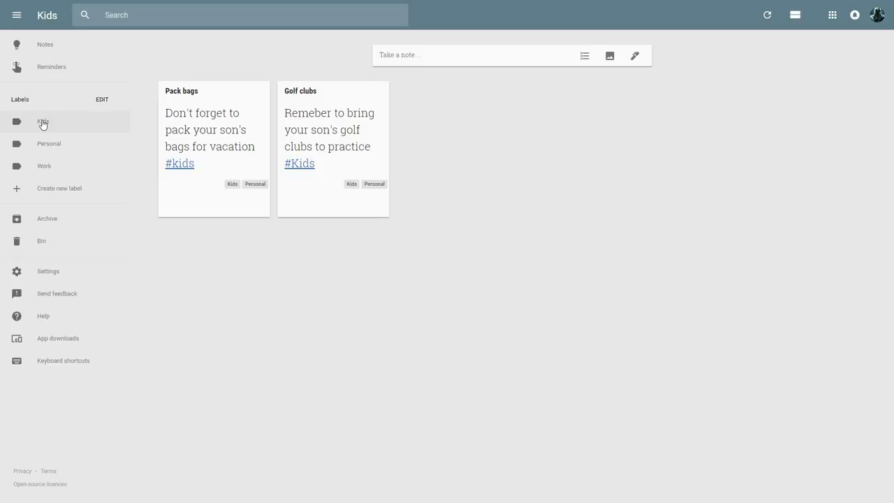
left_click(44, 144)
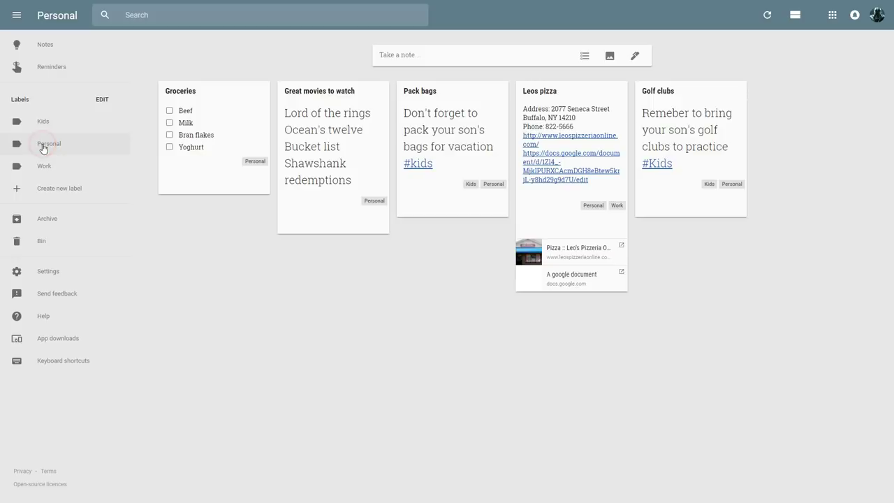
left_click(44, 165)
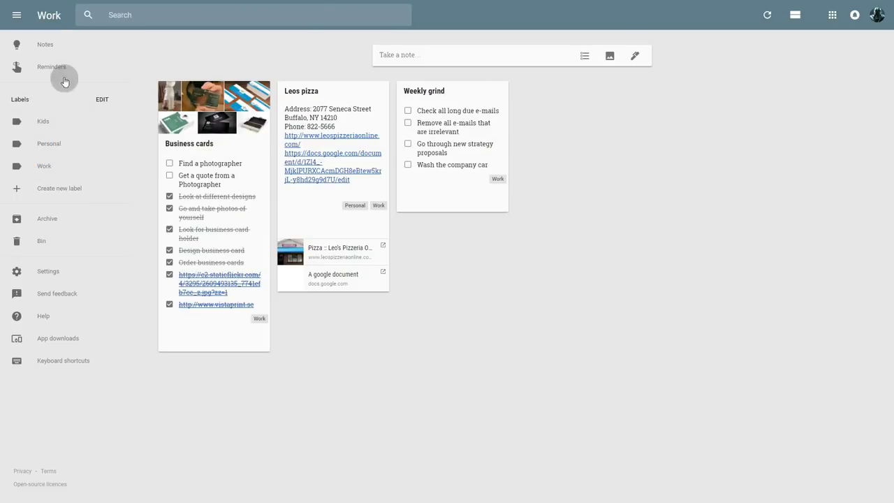
left_click(46, 45)
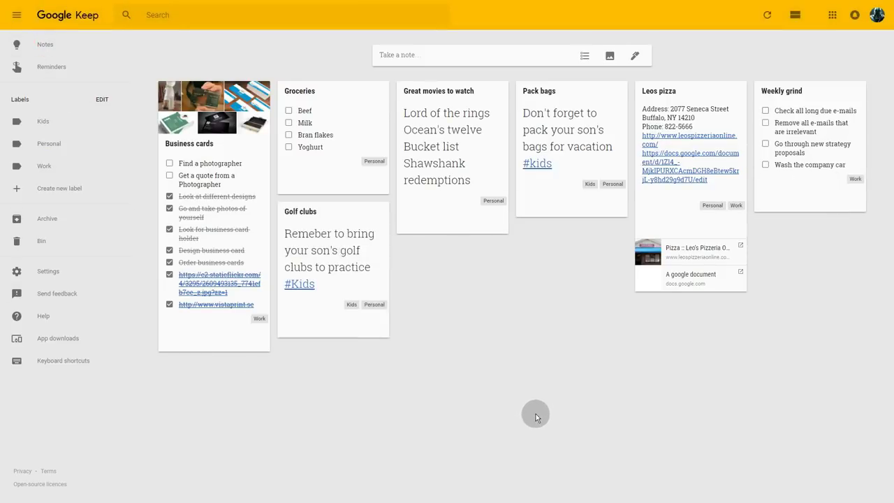
Colour the Business cards note red
left_click(485, 366)
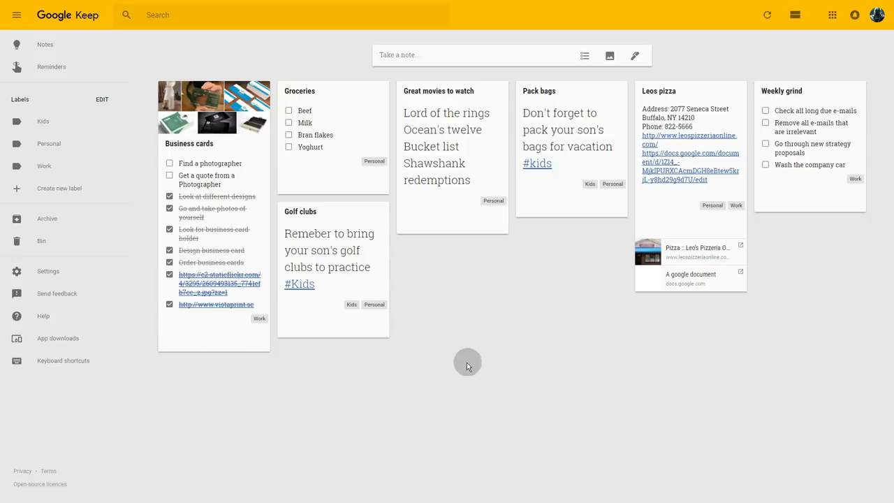
mouse_move(207, 340)
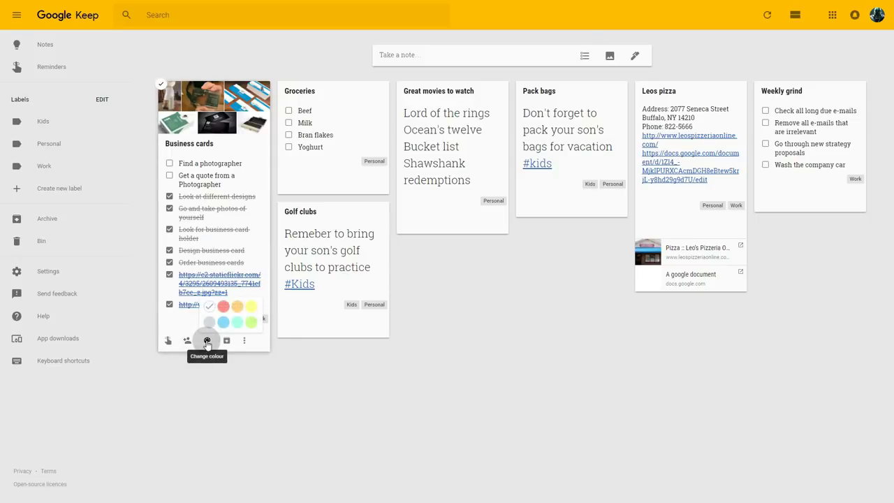
left_click(223, 308)
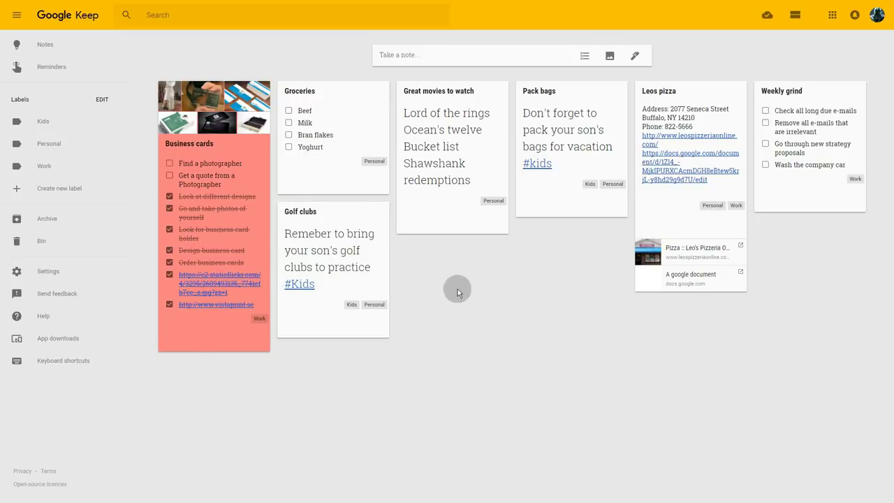
Colour the Groceries note yellow
mouse_move(341, 184)
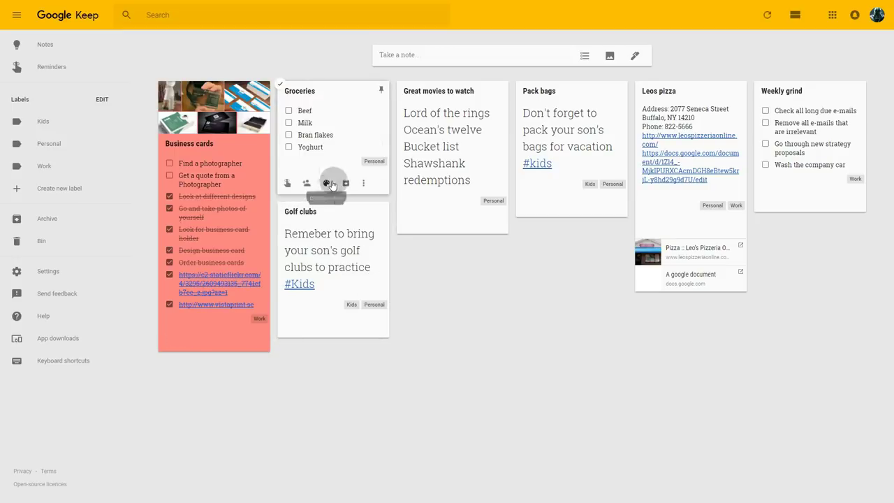
left_click(370, 148)
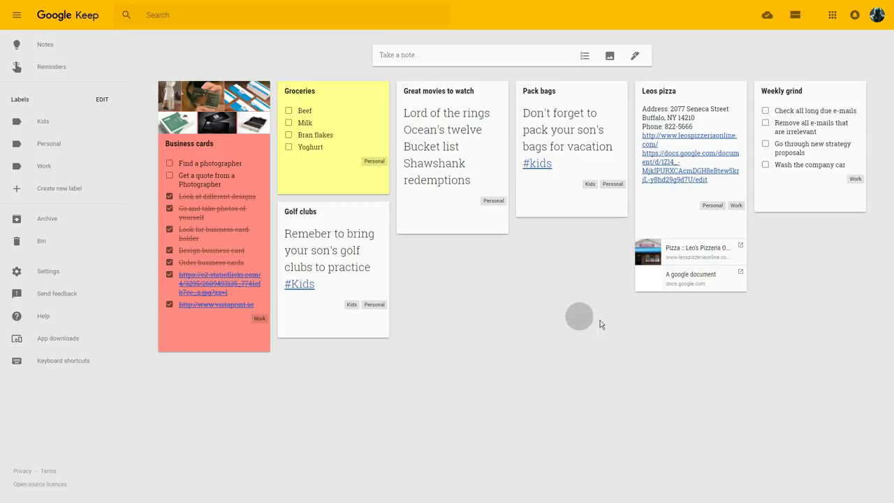
mouse_move(803, 200)
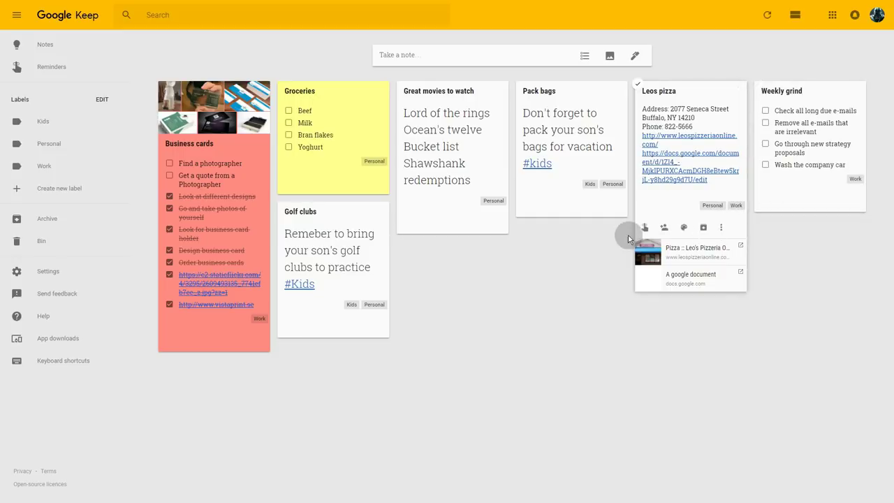
Colour Pack bags green, then pin Business cards and Groceries into the Pinned section
mouse_move(565, 205)
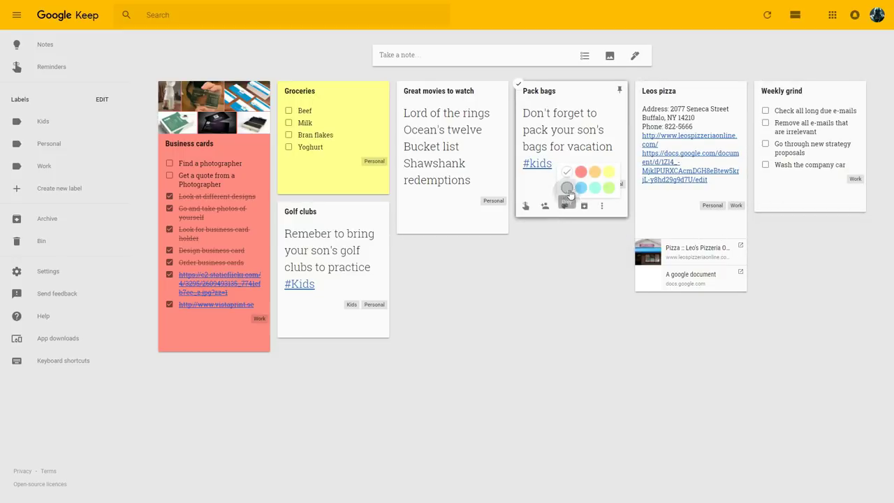
left_click(608, 188)
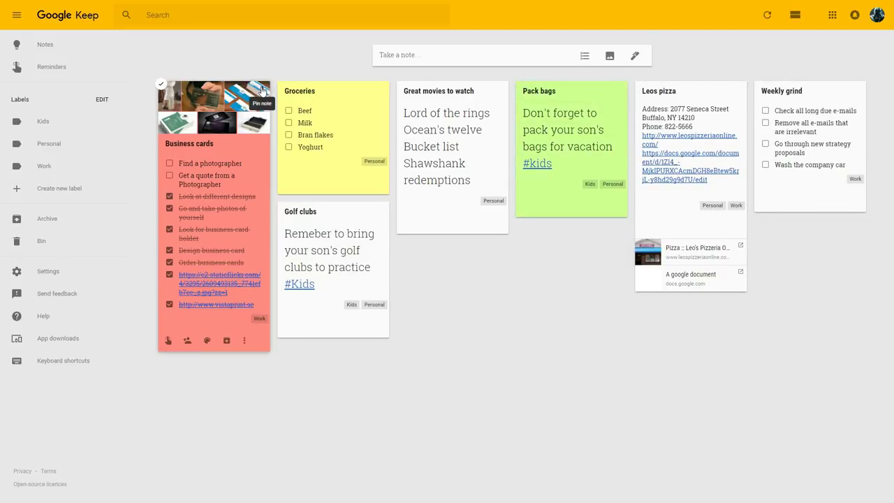
left_click(262, 90)
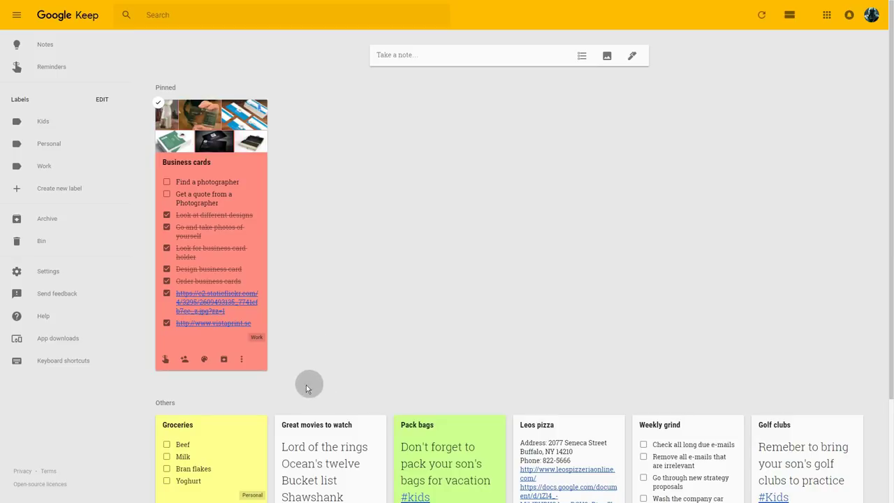
mouse_move(239, 430)
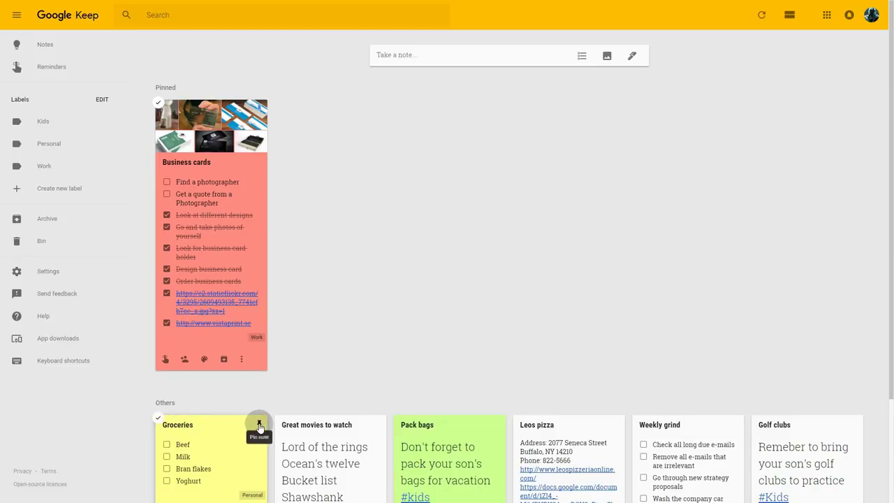
left_click(260, 426)
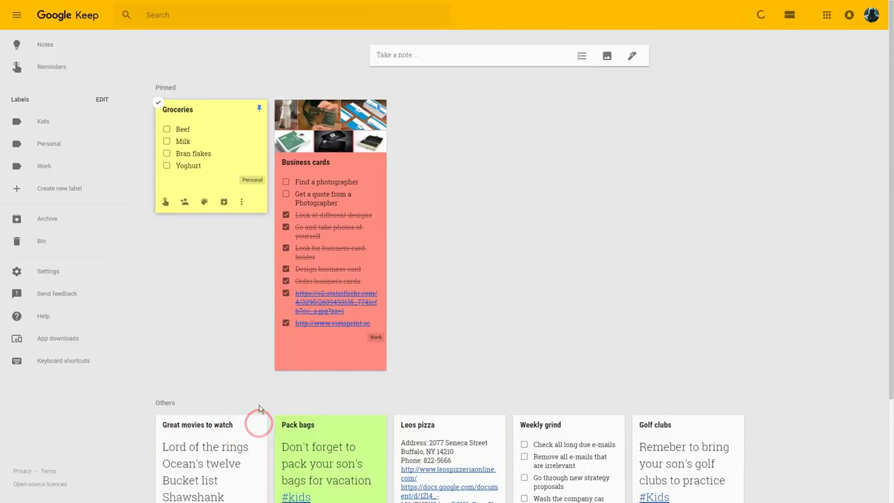
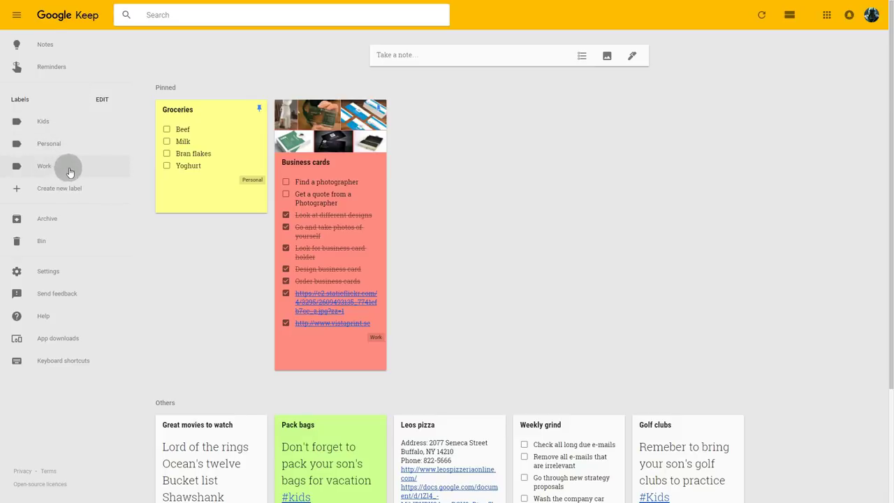
Collapse and re-expand the sidebar, then view all notes and the Reminders list
left_click(17, 20)
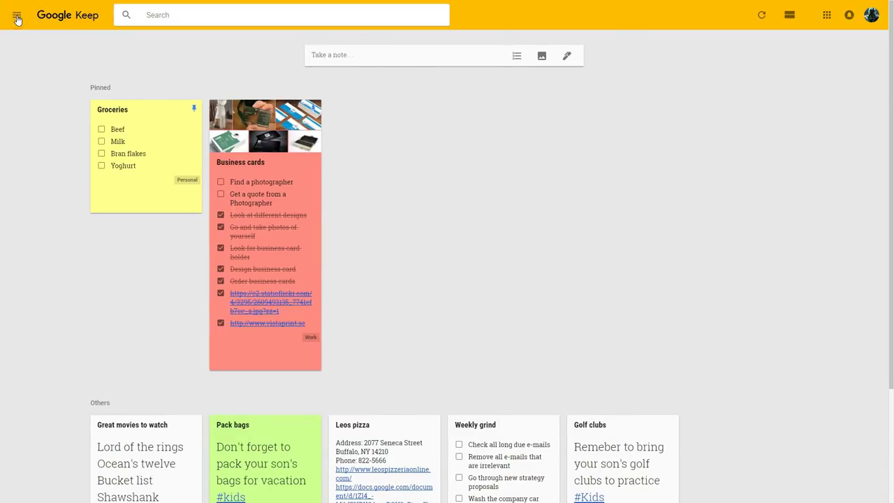
left_click(18, 19)
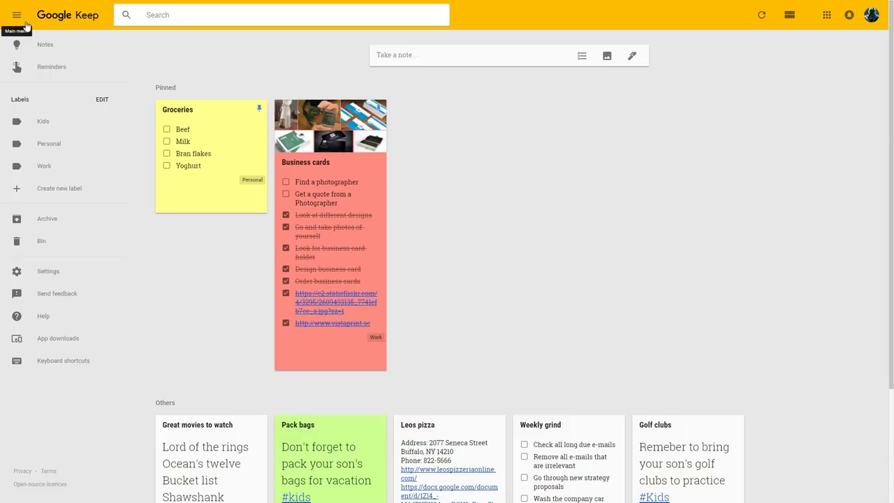
left_click(41, 43)
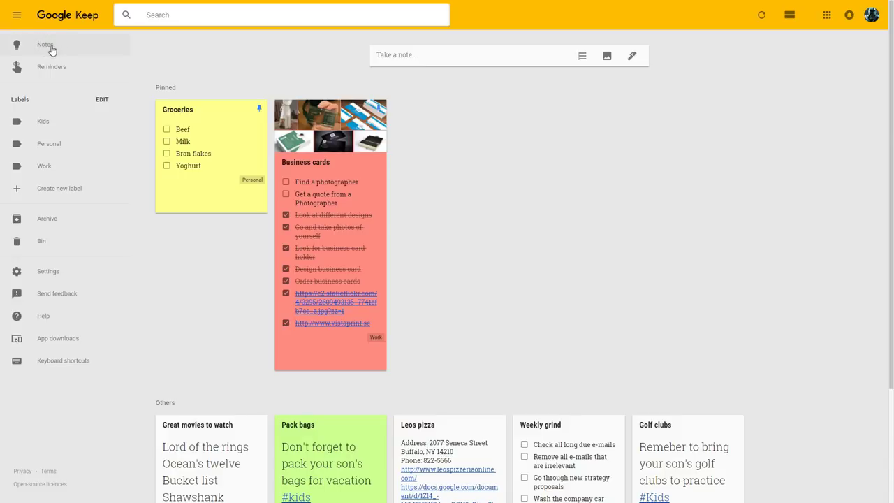
left_click(52, 68)
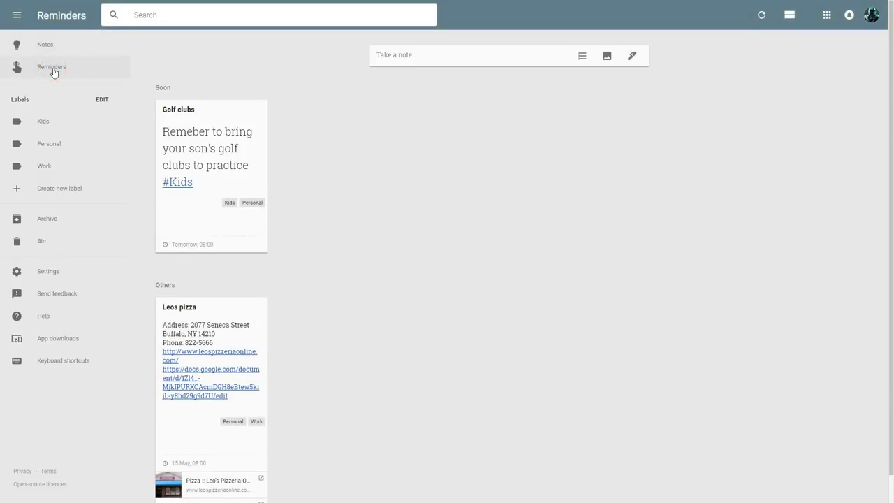
Browse the Kids, Personal and Work labels, then start a new note under Personal
left_click(42, 123)
left_click(45, 142)
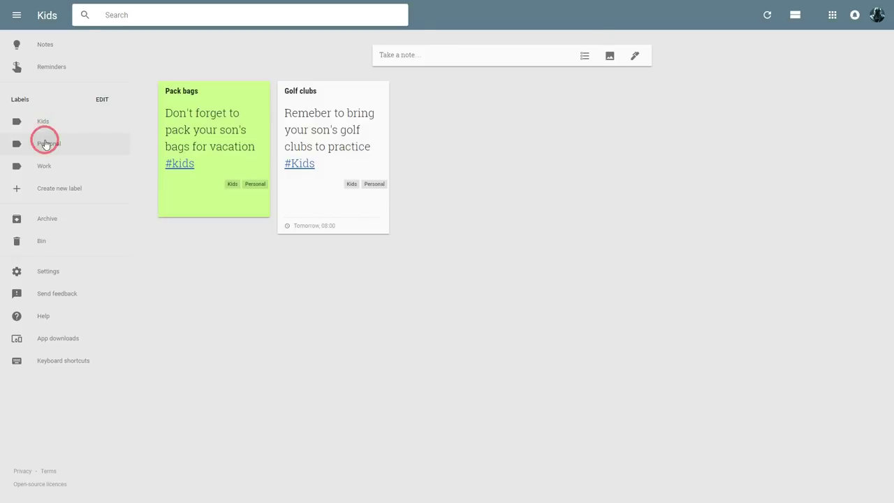
left_click(45, 167)
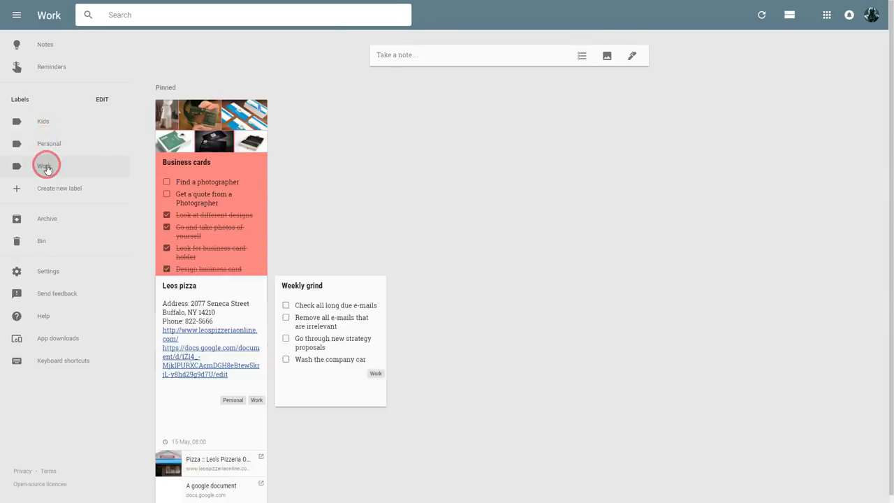
left_click(43, 123)
left_click(45, 143)
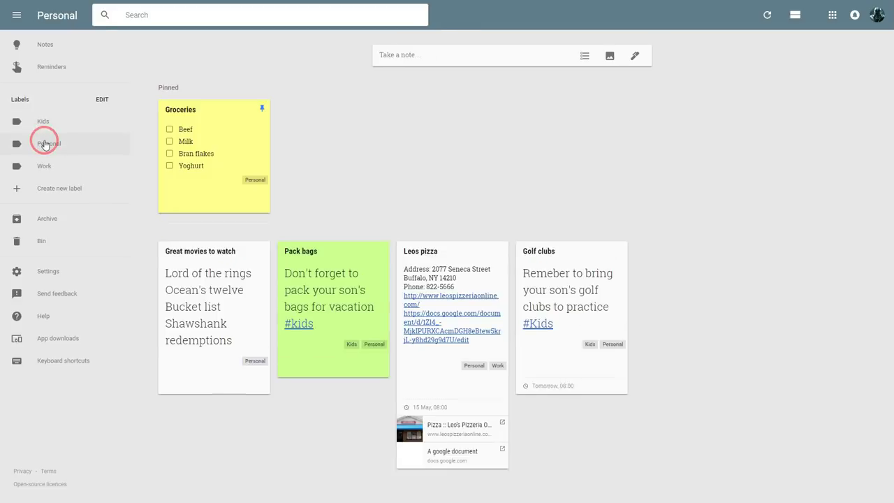
left_click(52, 133)
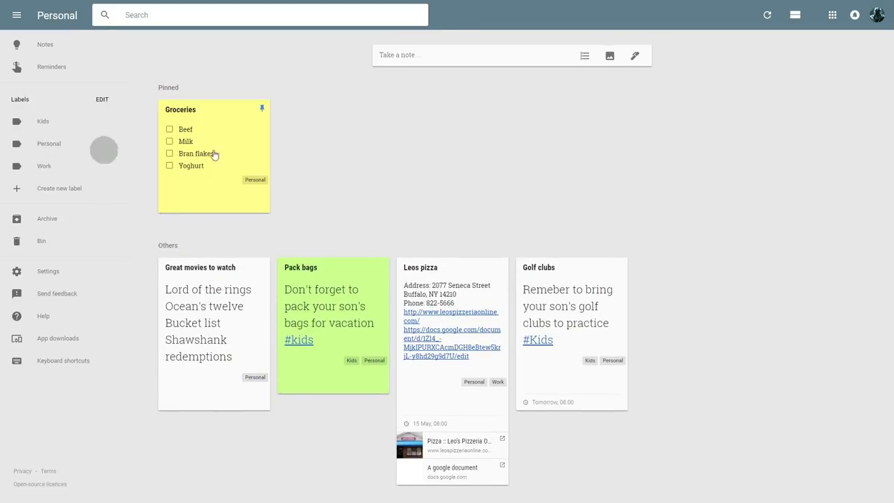
left_click(415, 54)
Create the 'Play the piano' note with body 'To play the piano you really need a piano'
left_click(405, 54)
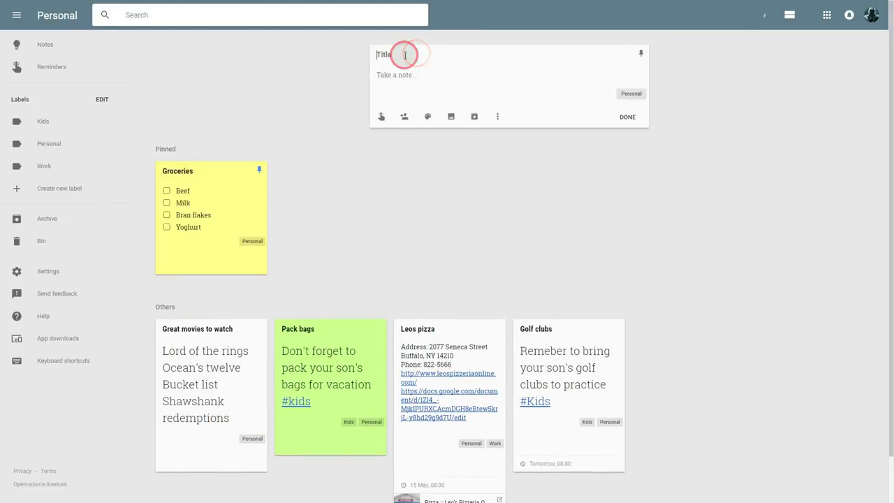
type("Play the piano")
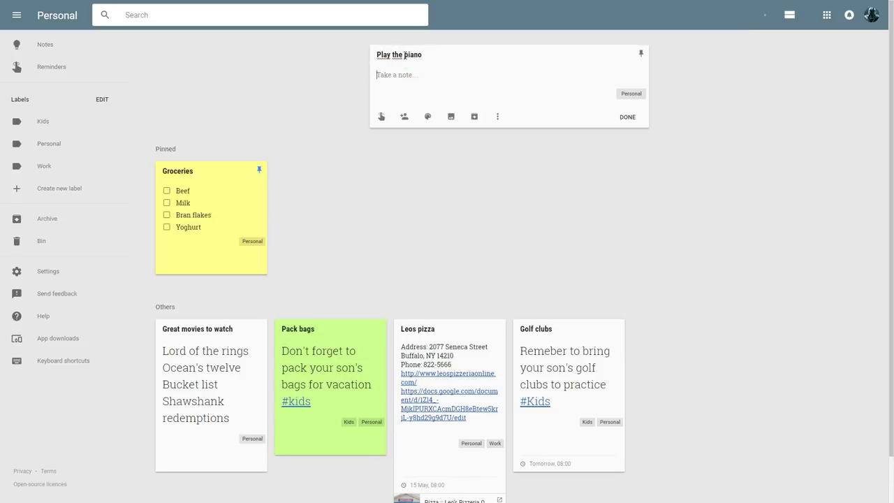
key("Tab")
type("To play the piano you really need a piano")
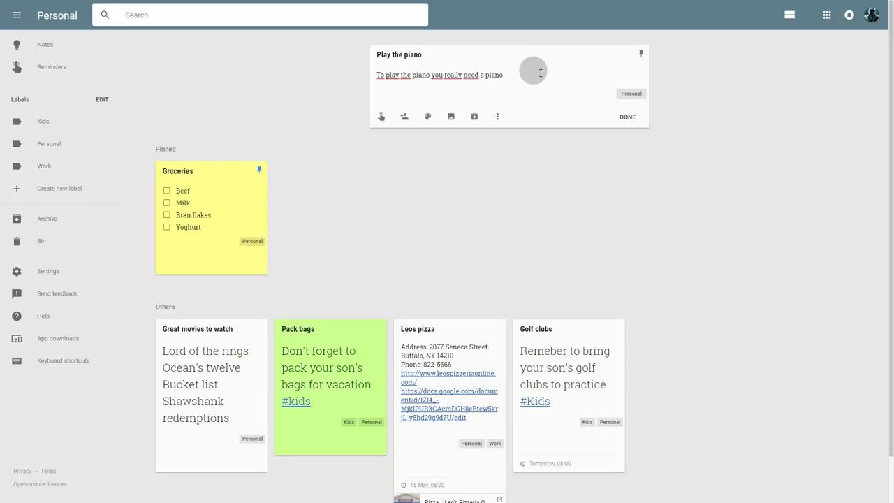
left_click(629, 118)
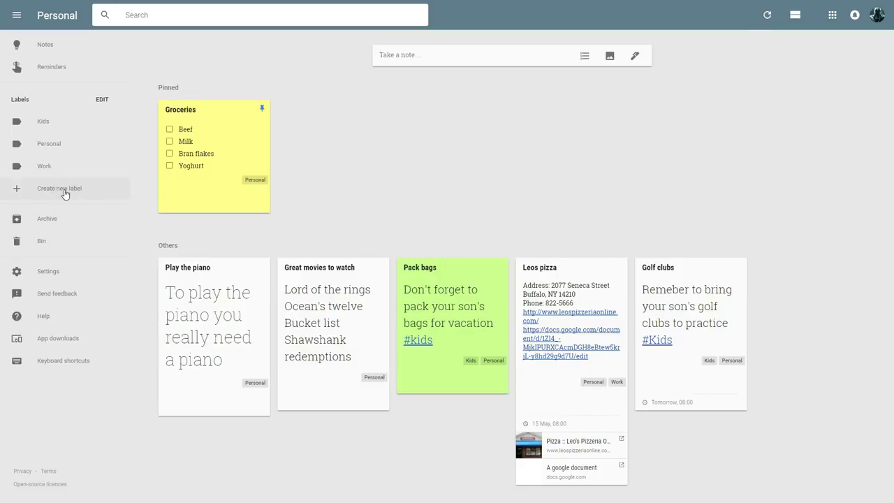
Open and close the label editor, then view the keyboard shortcuts list
left_click(103, 100)
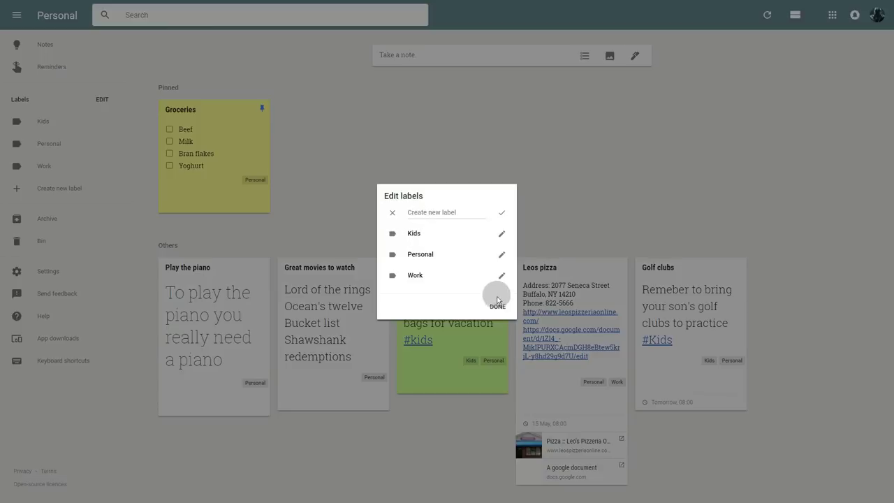
left_click(499, 308)
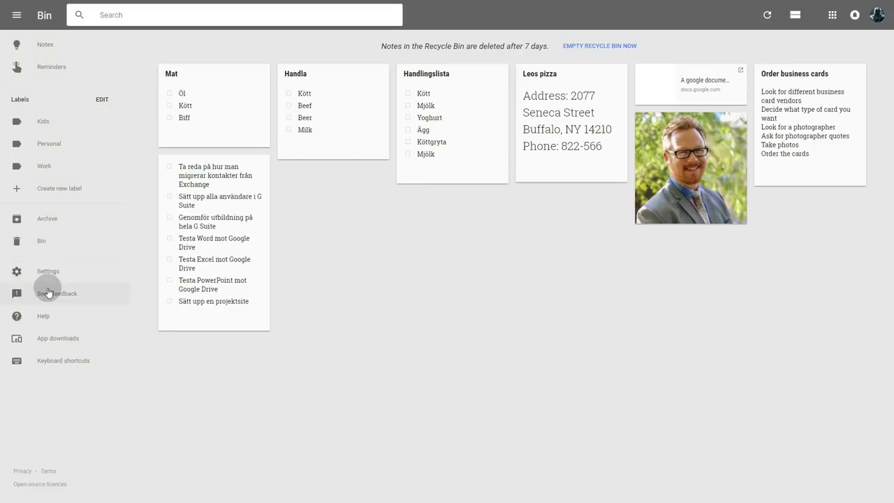
left_click(50, 364)
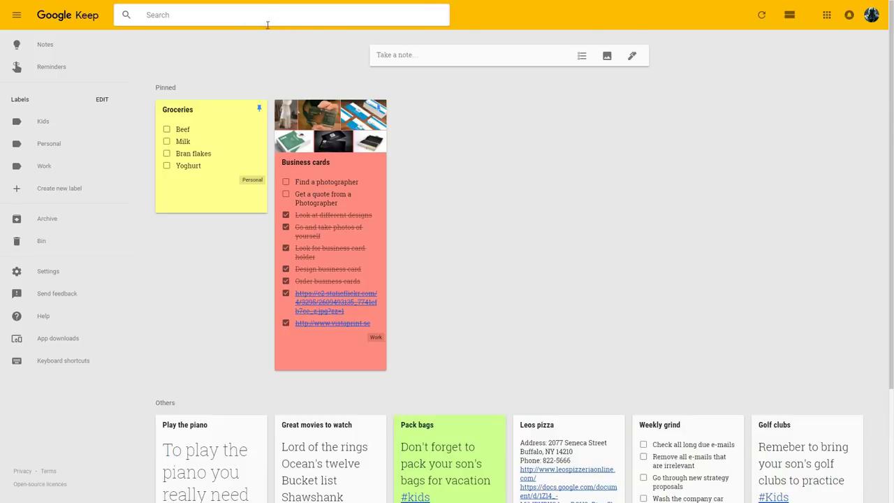
Refresh twice to sync Business cards, preview List view, then return to Grid view
left_click(761, 16)
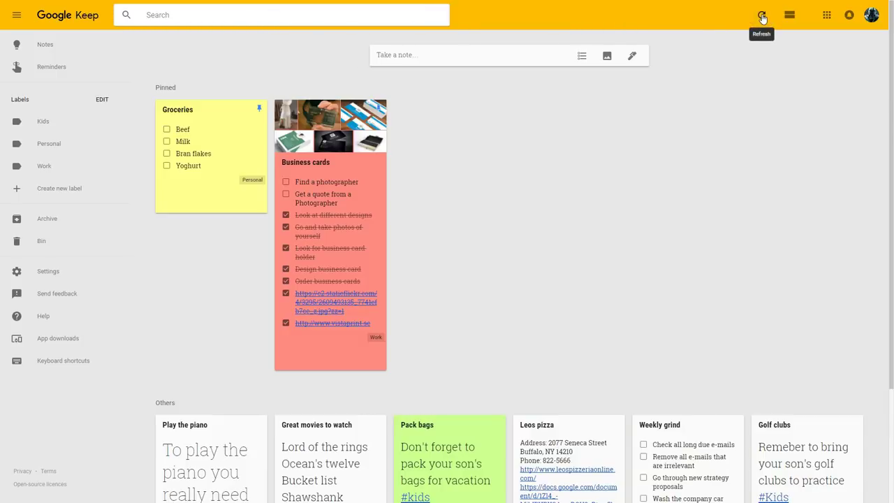
left_click(763, 17)
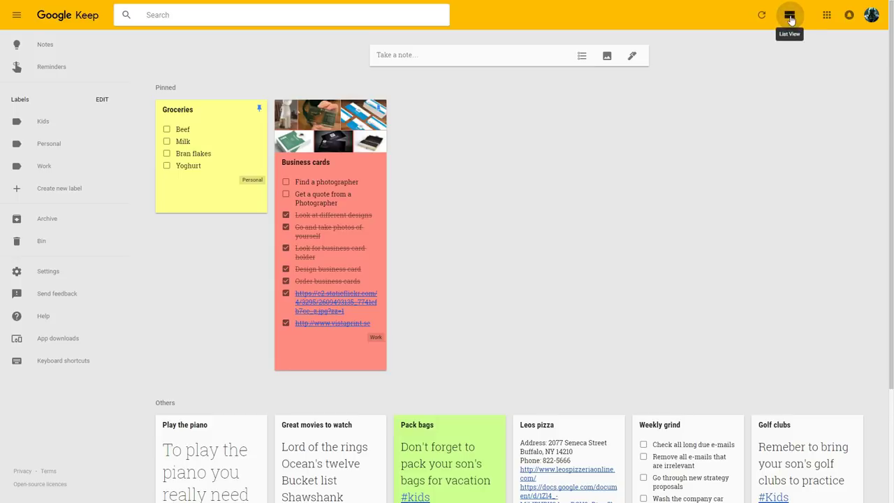
left_click(790, 16)
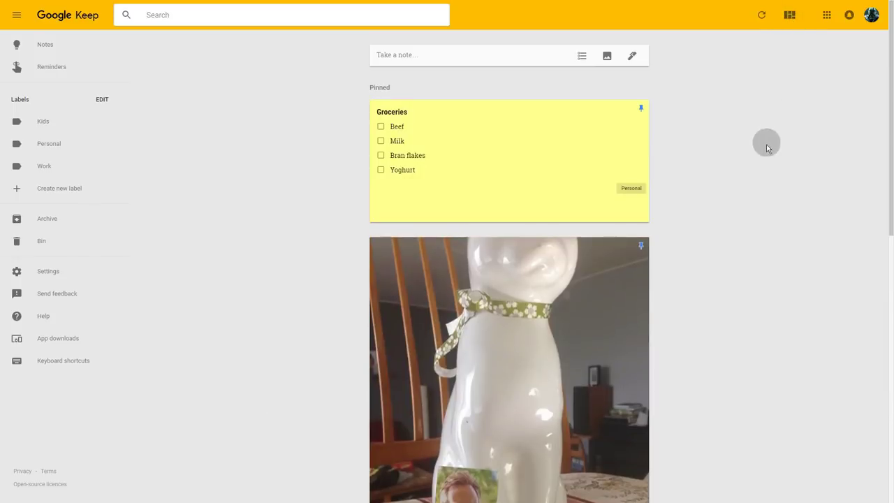
scroll(761, 194, "down", 9)
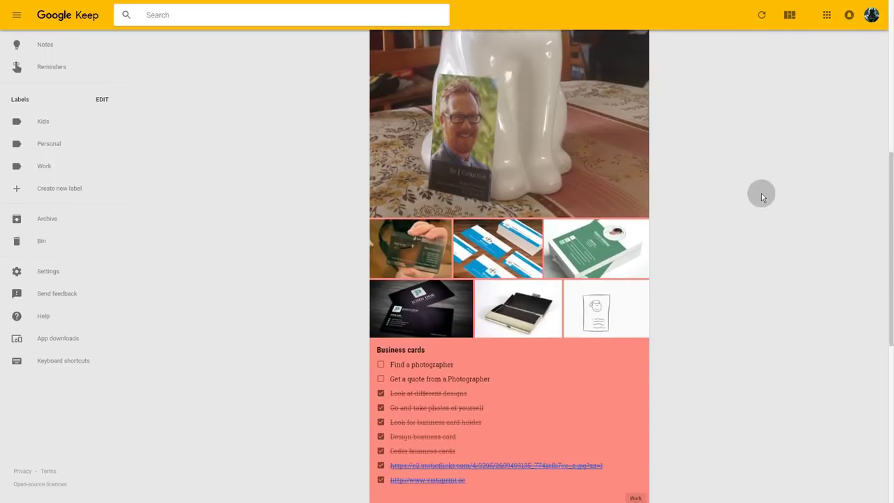
scroll(761, 193, "down", 1)
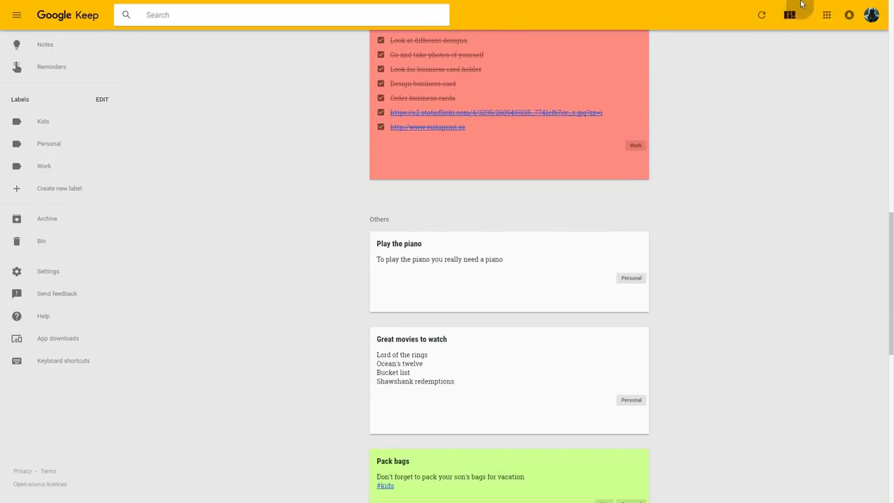
left_click(791, 15)
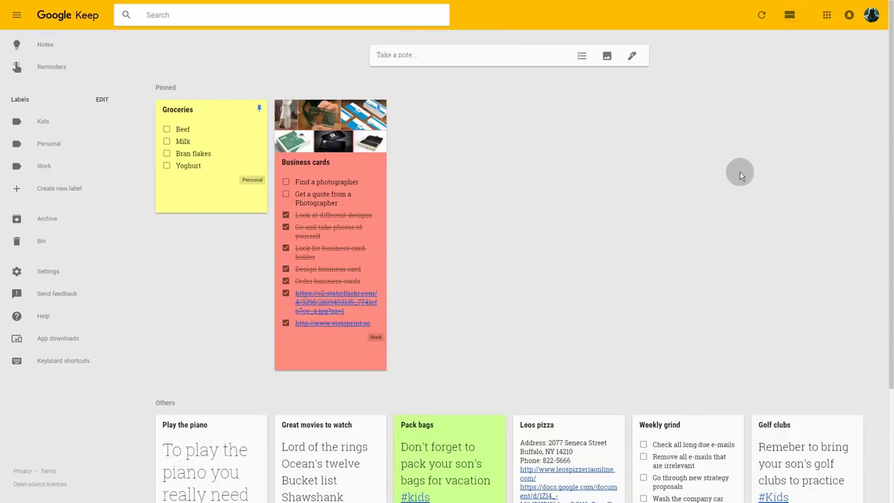
Add the suggested contact as a collaborator on the Business cards note and save
left_click(511, 248)
left_click(501, 259)
left_click(481, 252)
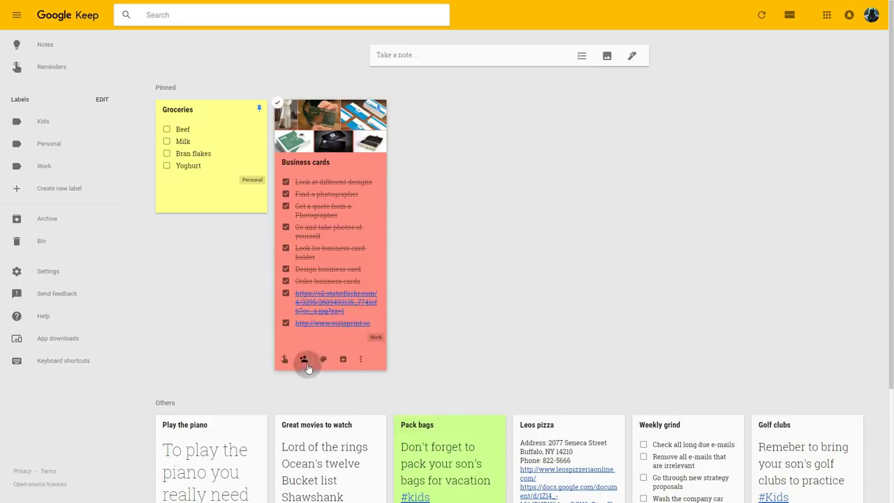
left_click(305, 360)
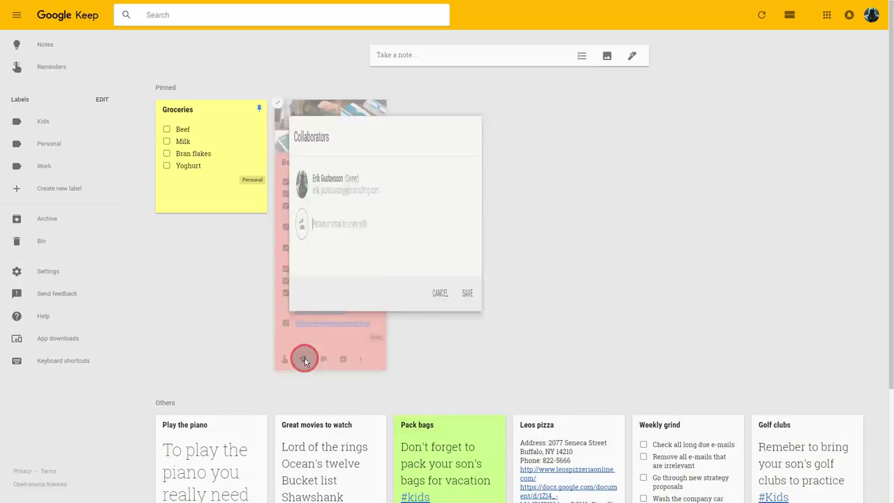
left_click(412, 194)
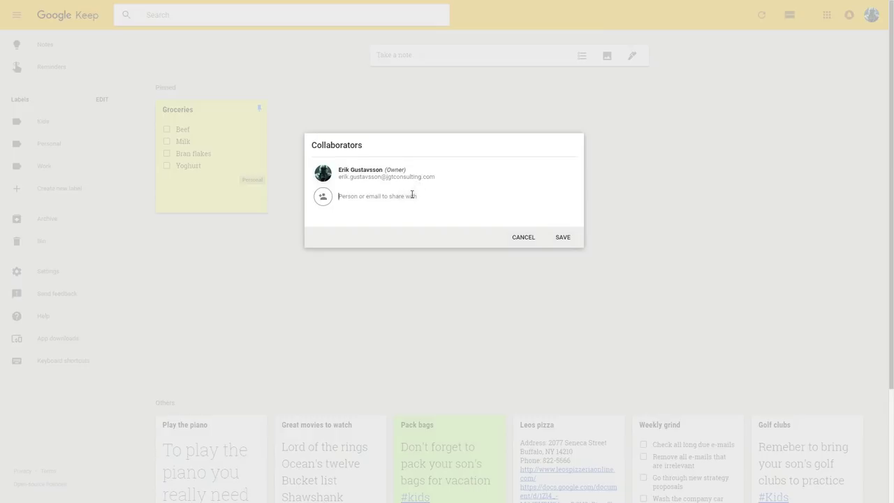
type("jorge")
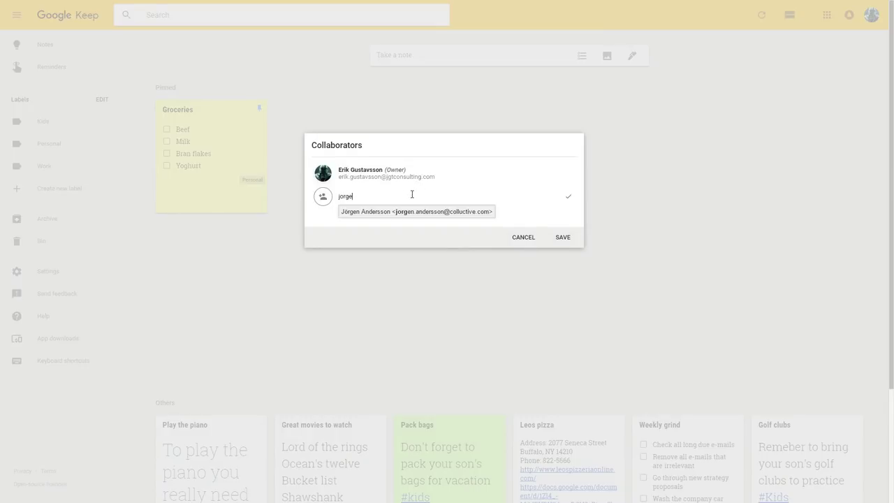
left_click(415, 208)
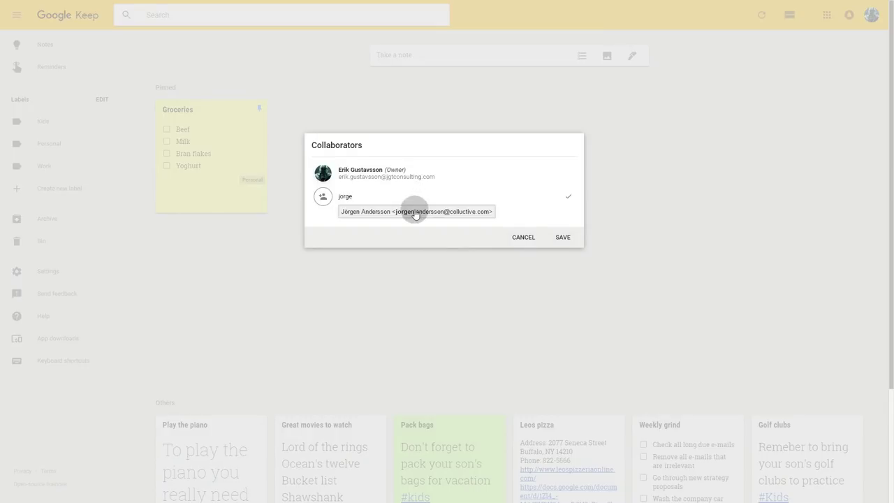
left_click(415, 211)
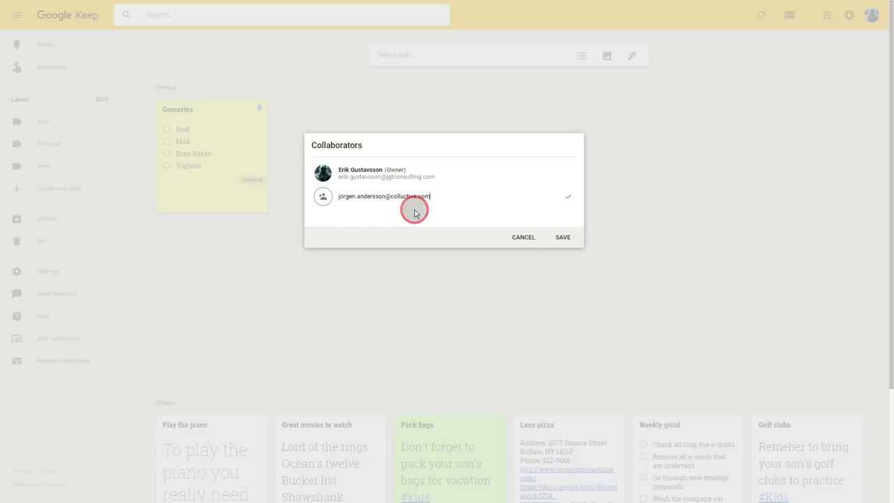
left_click(555, 237)
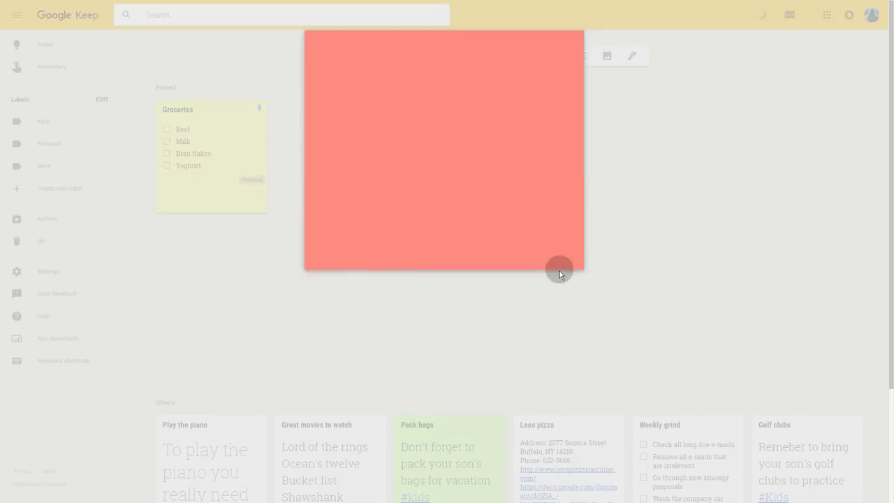
left_click(564, 404)
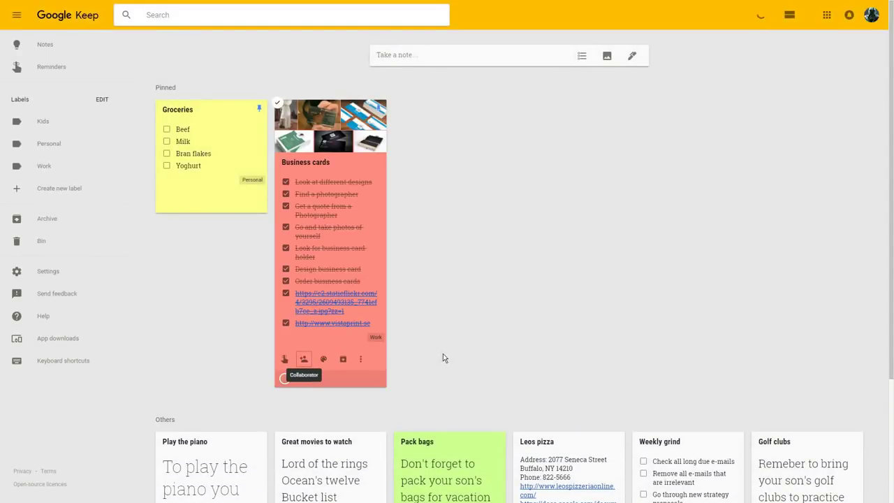
Add a support e-mail address as a collaborator on Business cards and close the note
left_click(303, 360)
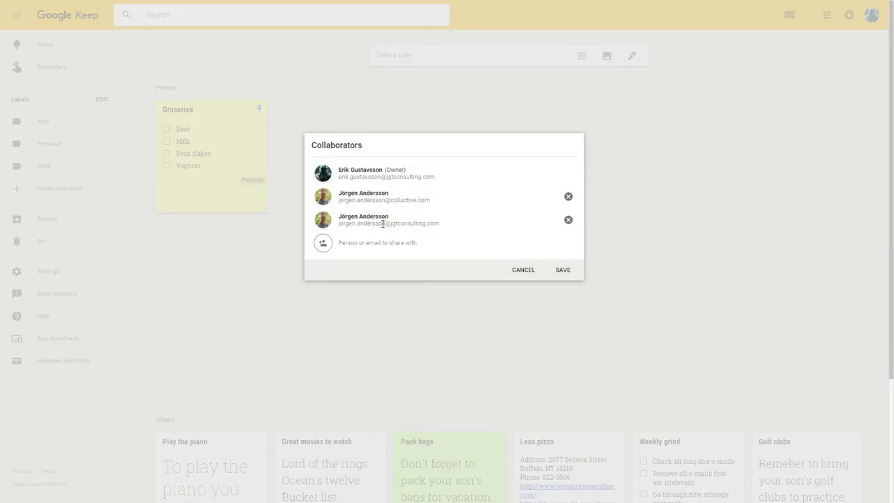
left_click(475, 230)
left_click(563, 271)
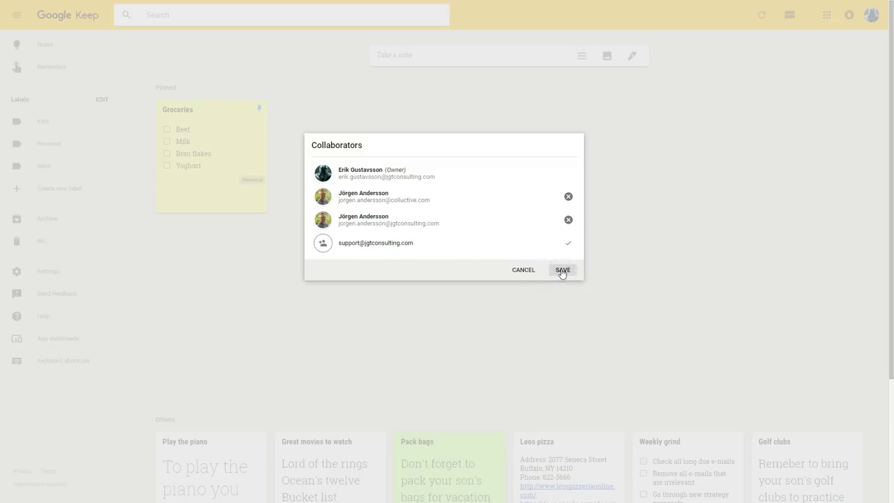
left_click(562, 271)
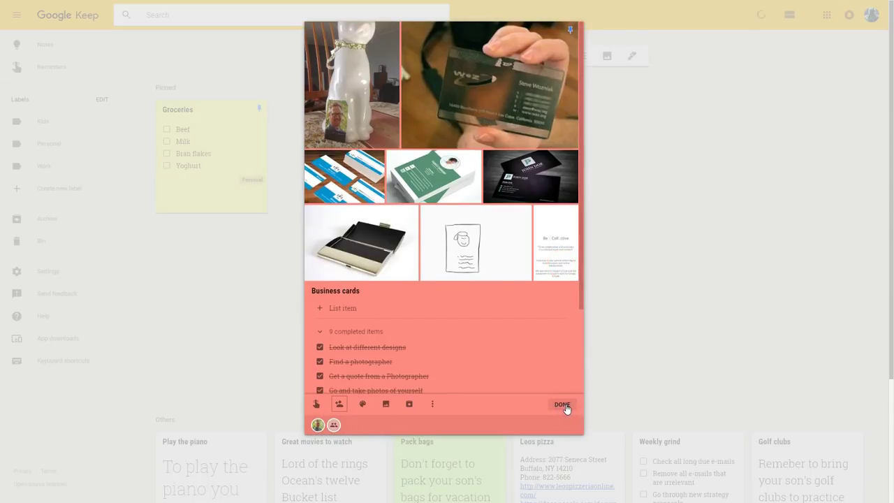
mouse_move(333, 428)
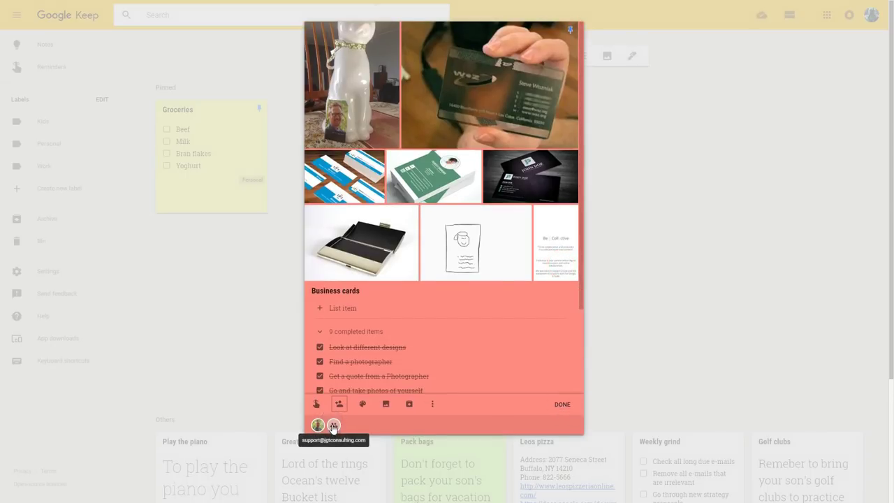
left_click(561, 406)
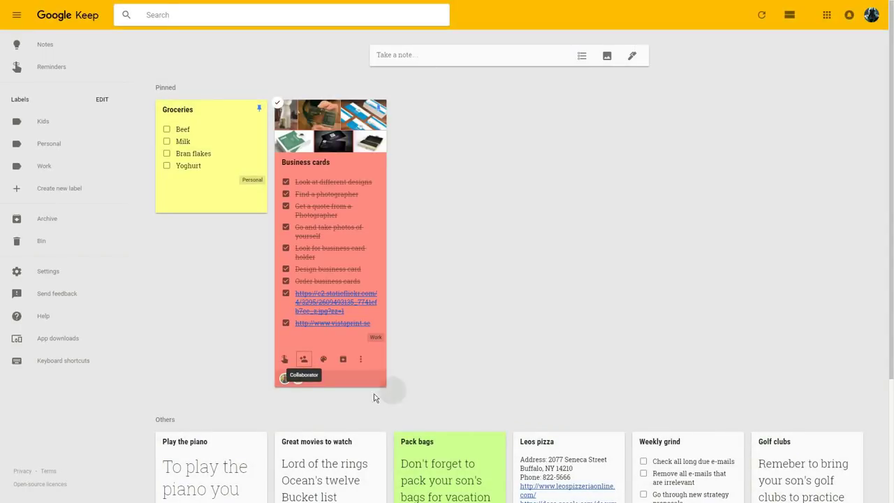
Add a second personal e-mail address as the third collaborator and close the note
left_click(304, 360)
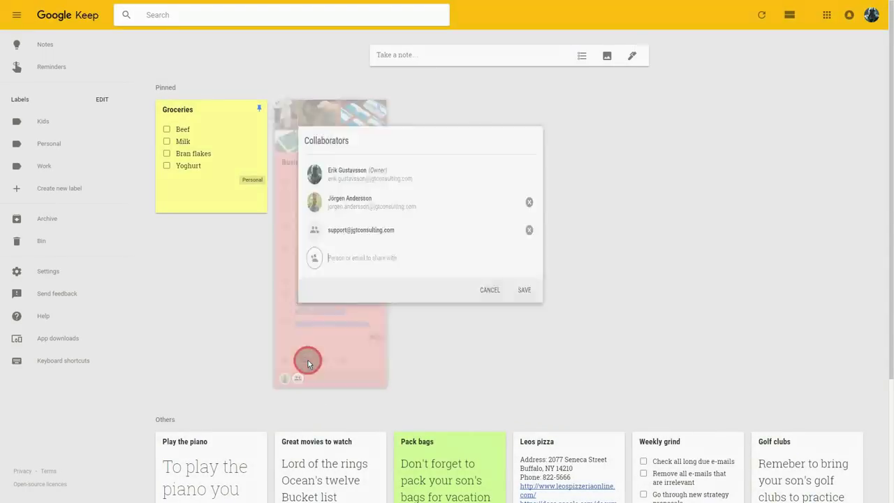
left_click(382, 246)
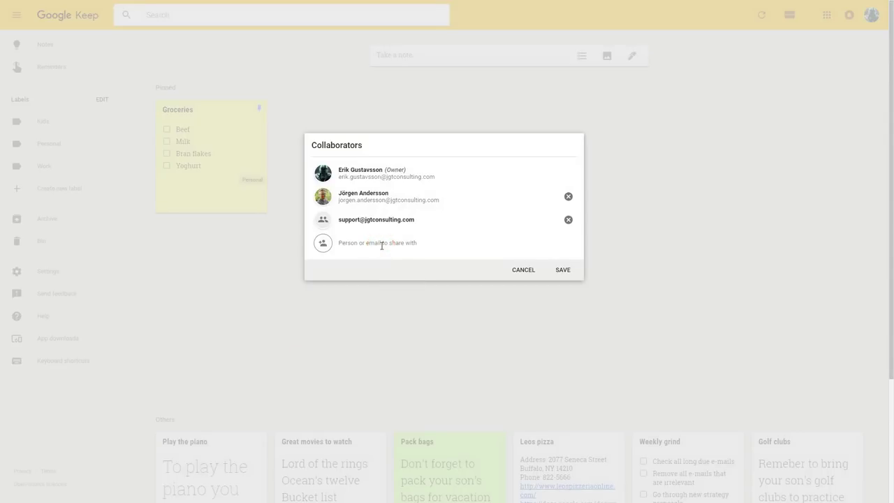
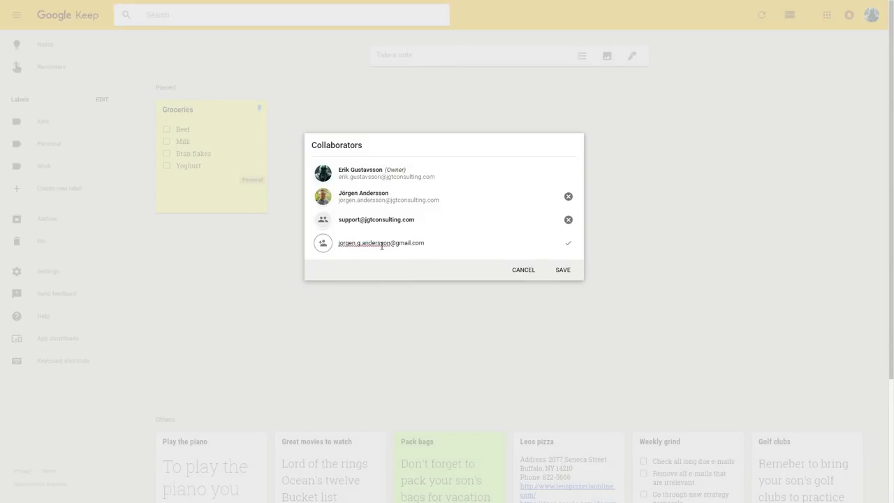
left_click(562, 270)
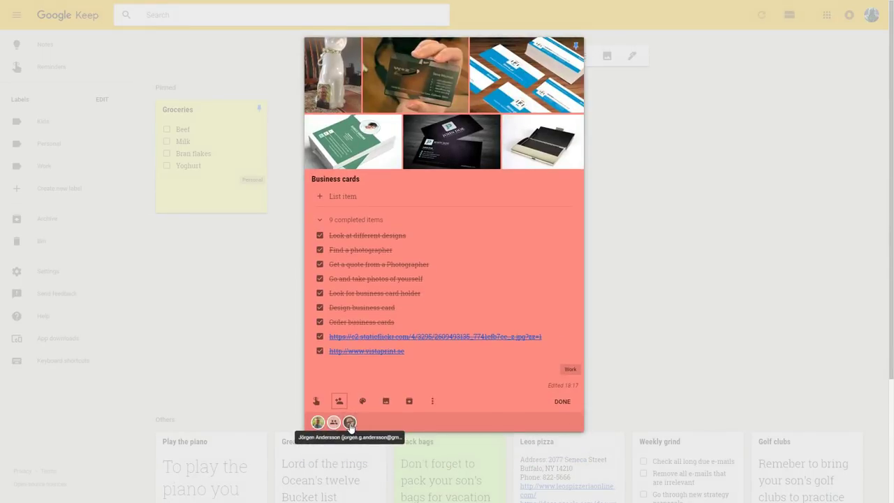
left_click(559, 408)
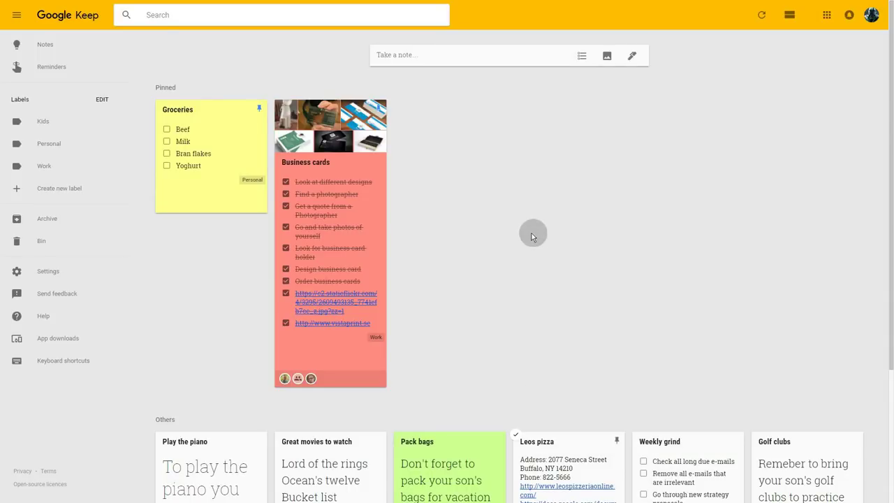
From the search overview, filter notes by Reminders, then by Lists, clearing each
left_click(286, 71)
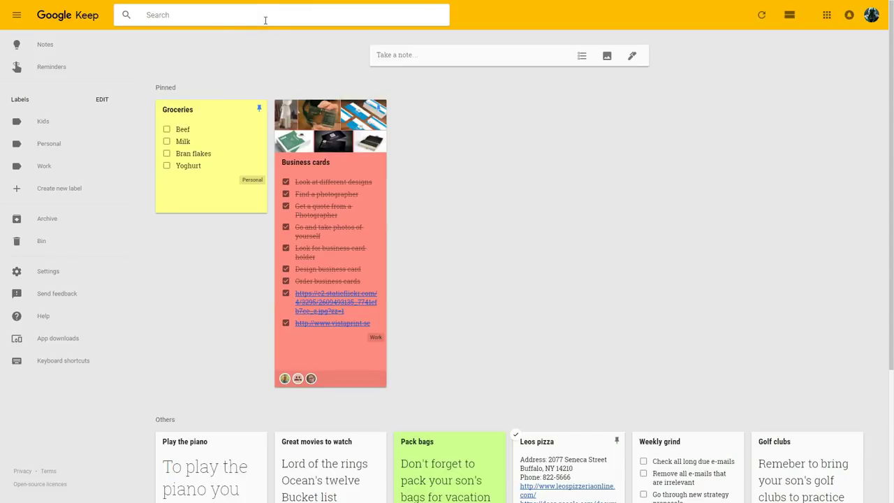
left_click(266, 20)
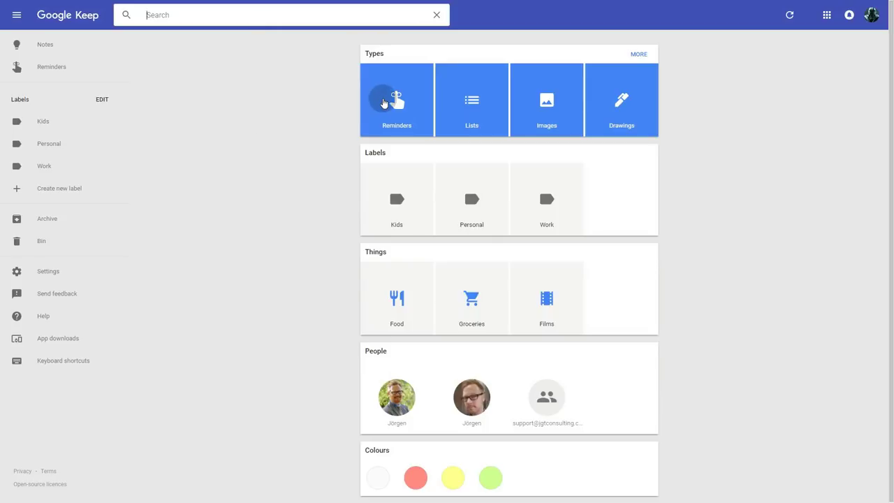
left_click(382, 102)
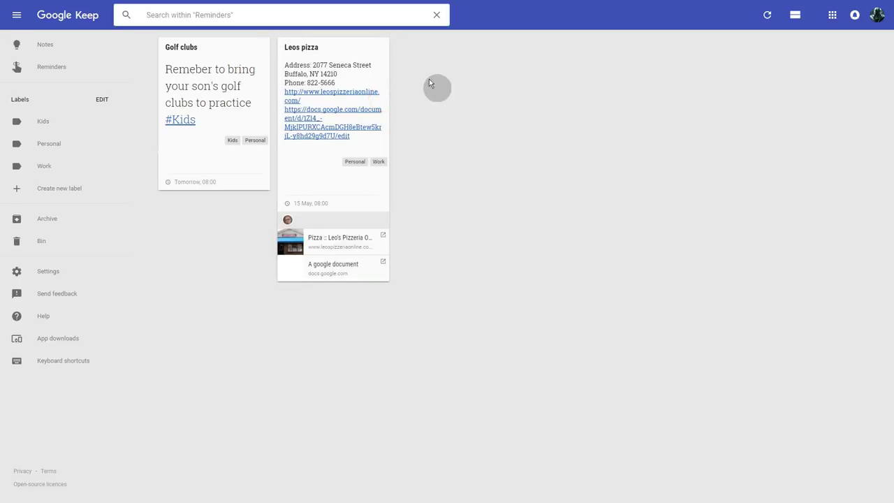
left_click(436, 15)
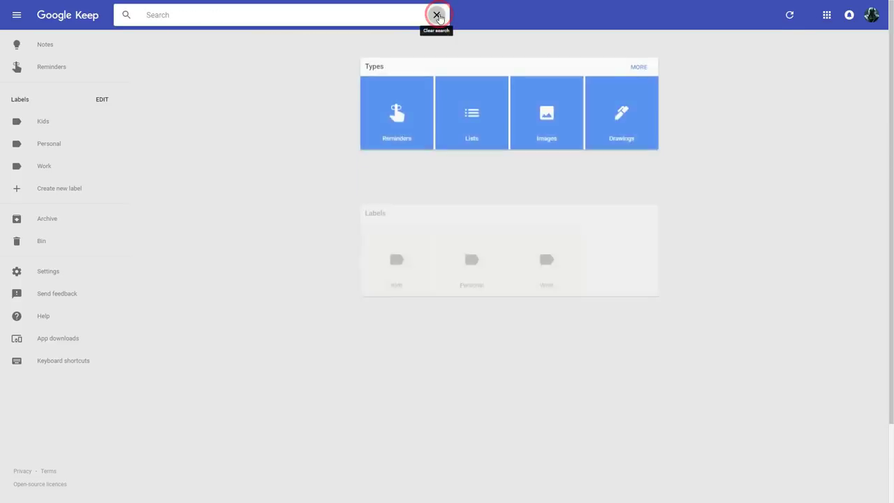
left_click(478, 102)
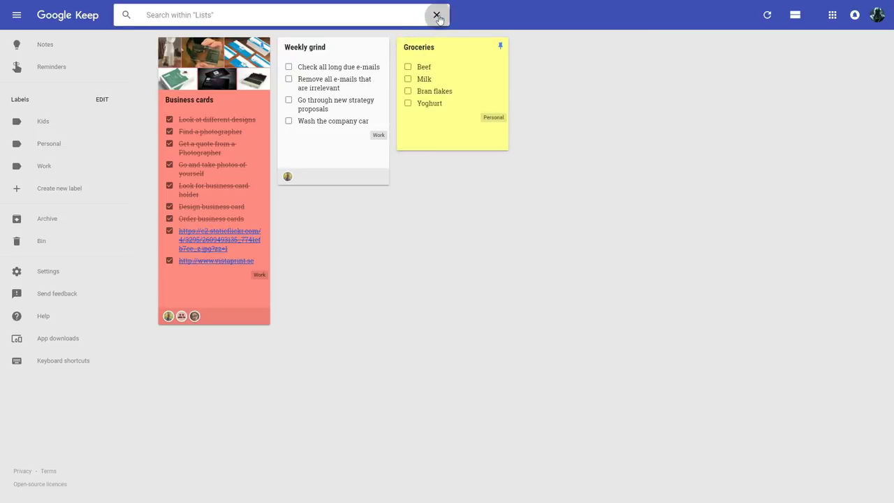
left_click(436, 15)
Filter by Images, Drawings and the Personal label, clearing each filter in turn
left_click(547, 104)
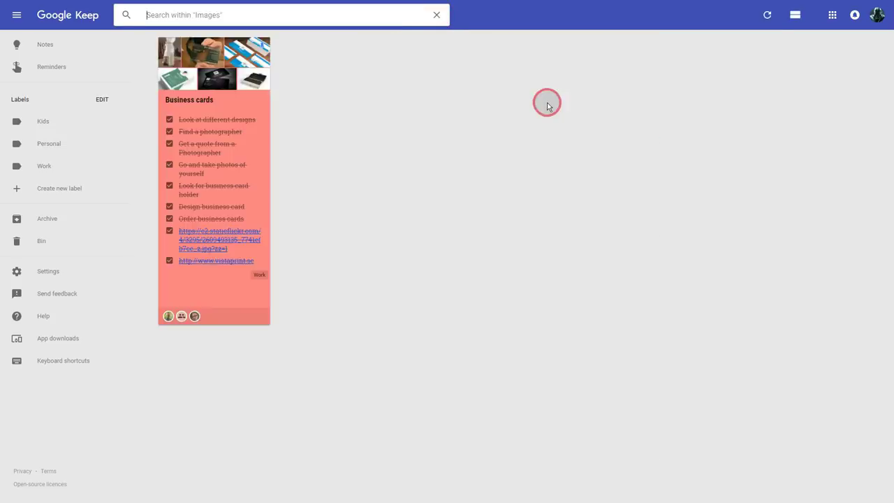
left_click(436, 15)
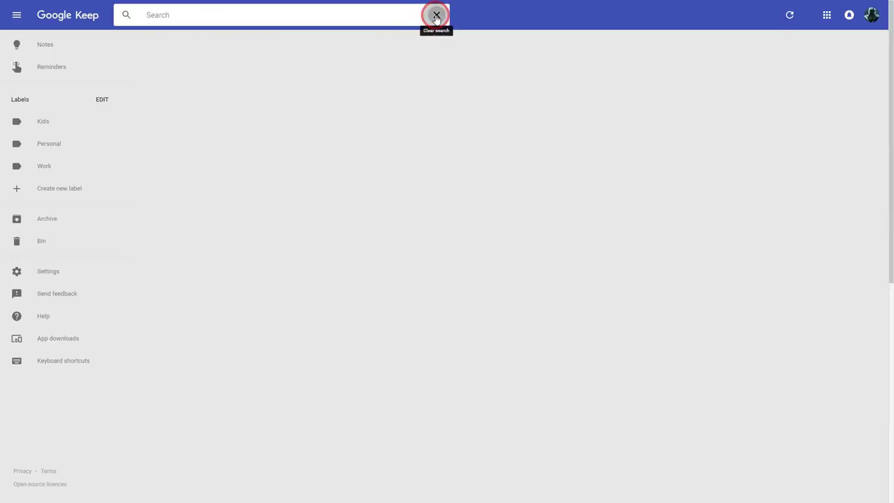
left_click(636, 89)
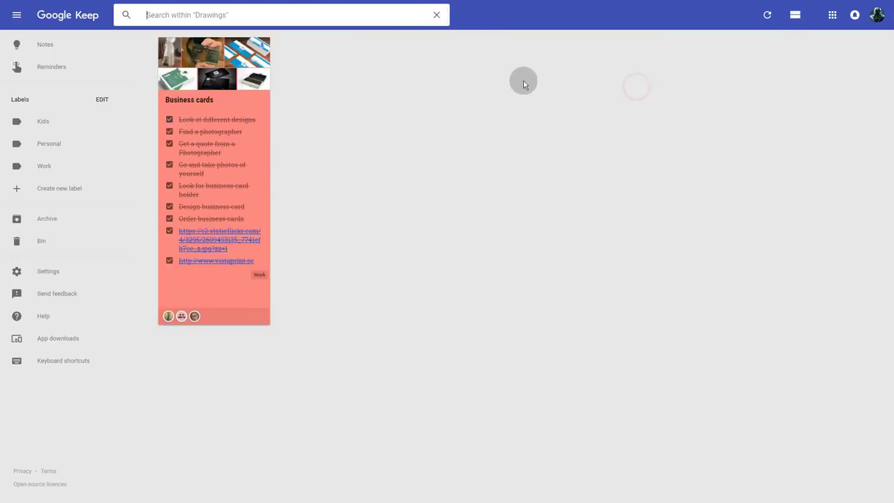
left_click(437, 14)
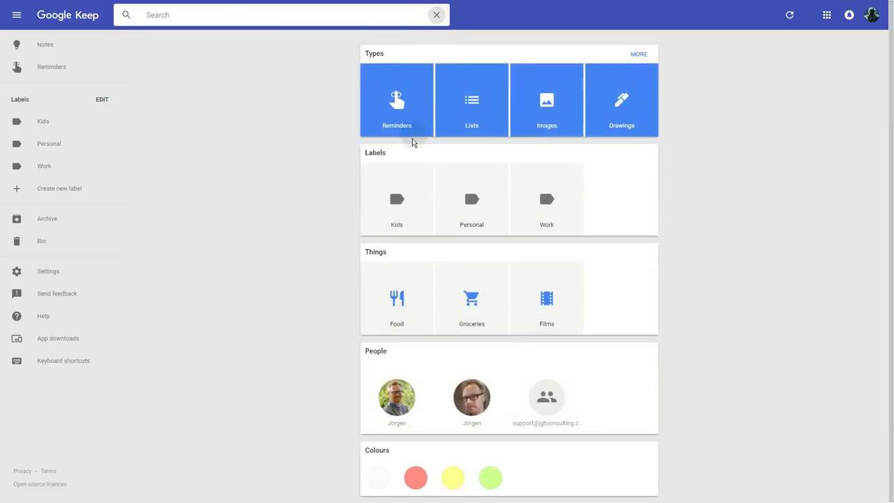
left_click(479, 204)
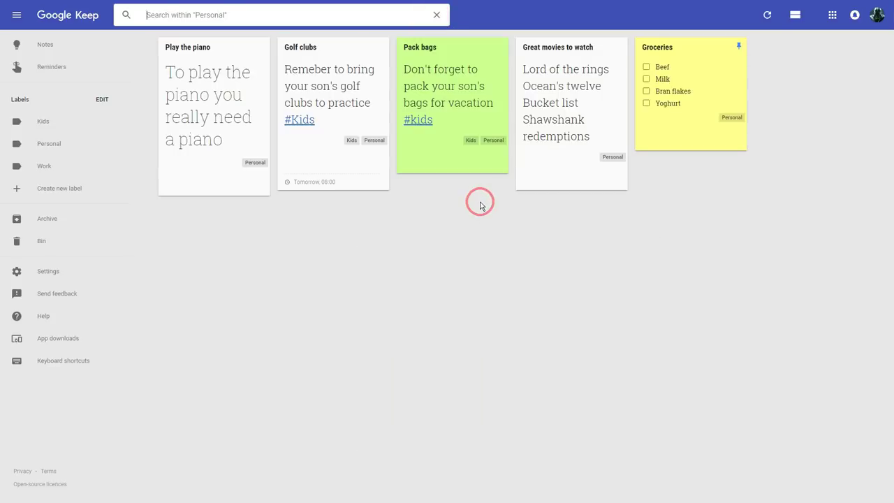
left_click(437, 14)
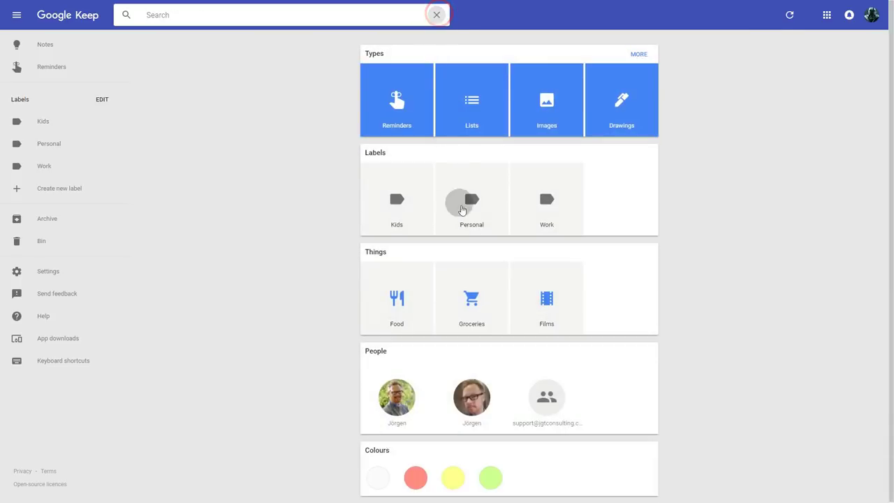
left_click(382, 252)
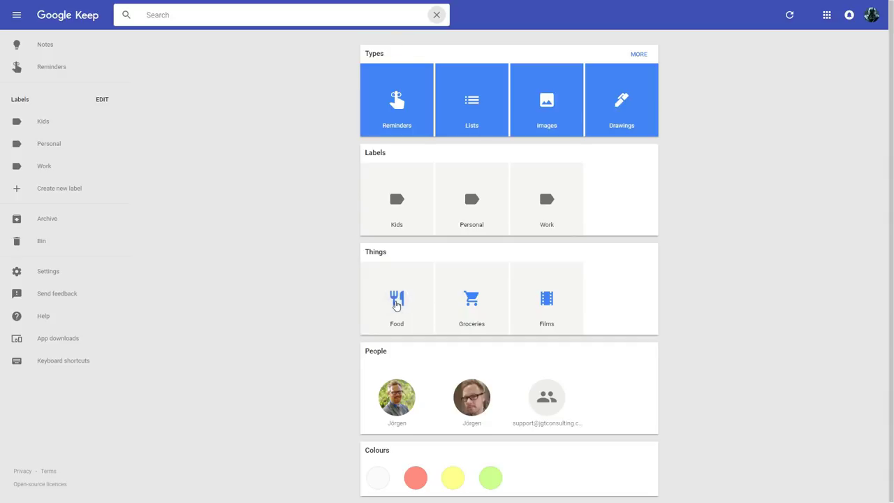
Filter notes by the Food, Groceries and Films categories, clearing each in turn
left_click(396, 302)
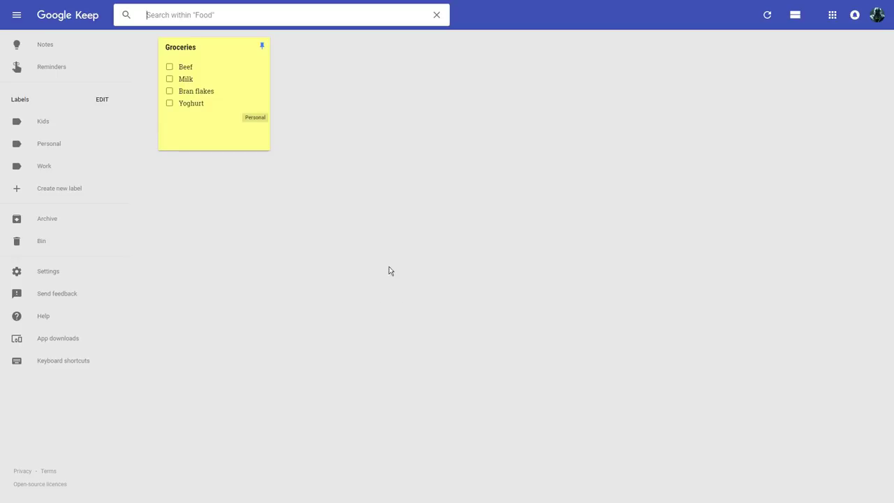
left_click(435, 17)
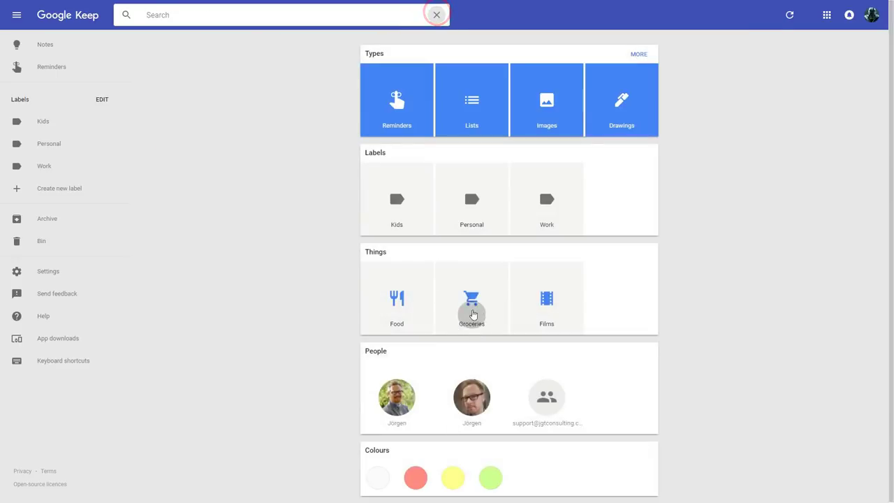
left_click(472, 305)
left_click(436, 14)
left_click(552, 306)
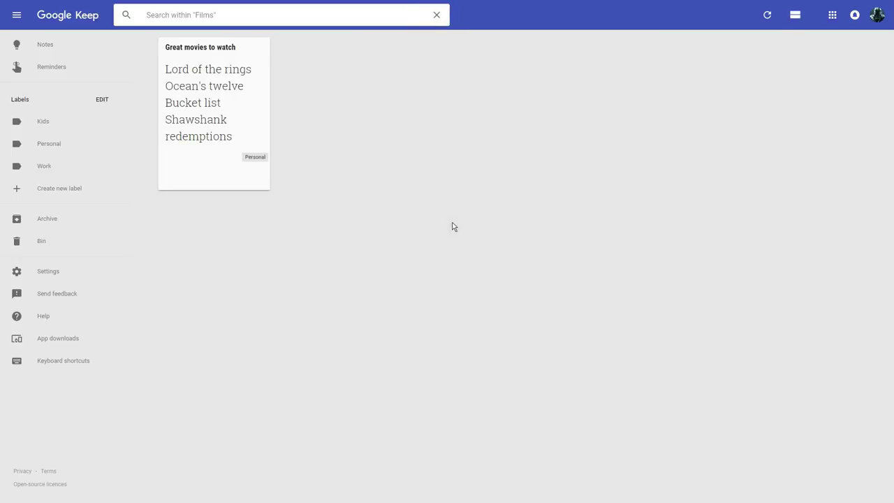
left_click(438, 156)
left_click(437, 16)
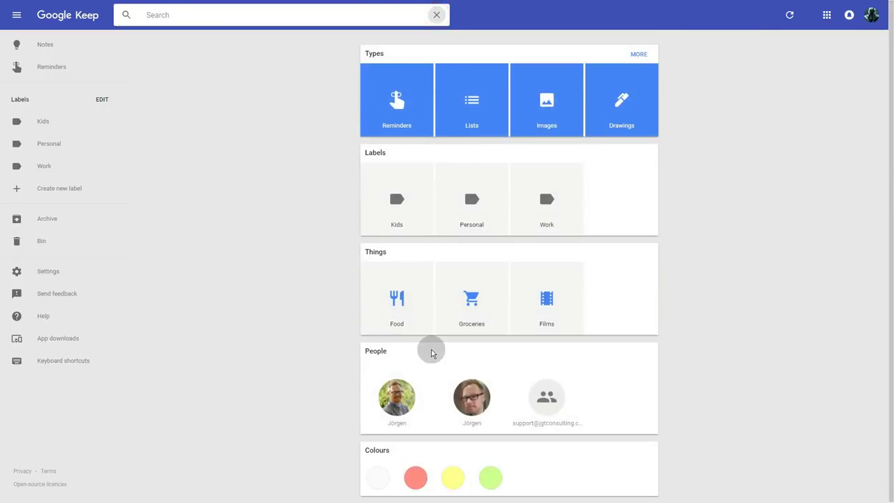
Filter by each collaborator under People and by the Green colour, clearing each filter
left_click(397, 402)
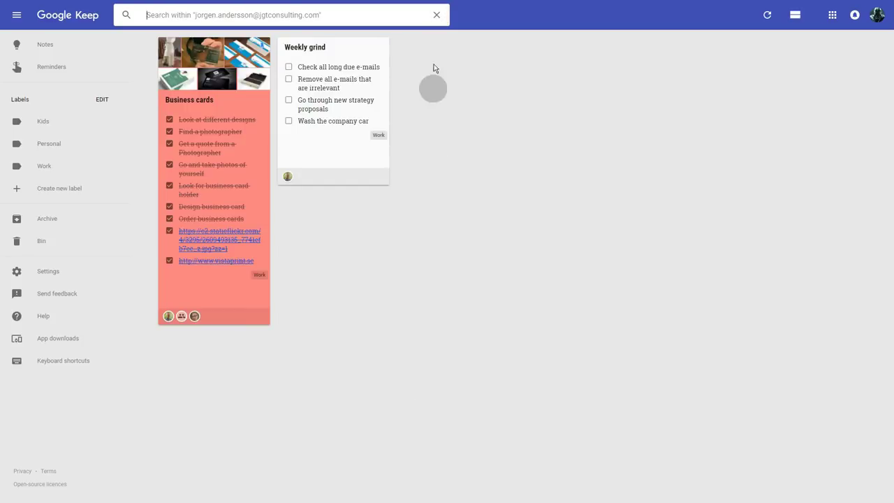
left_click(437, 15)
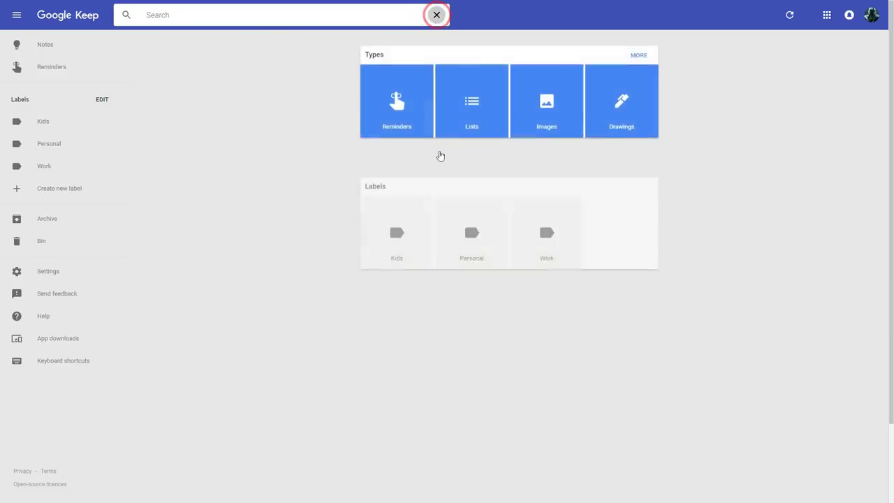
left_click(472, 390)
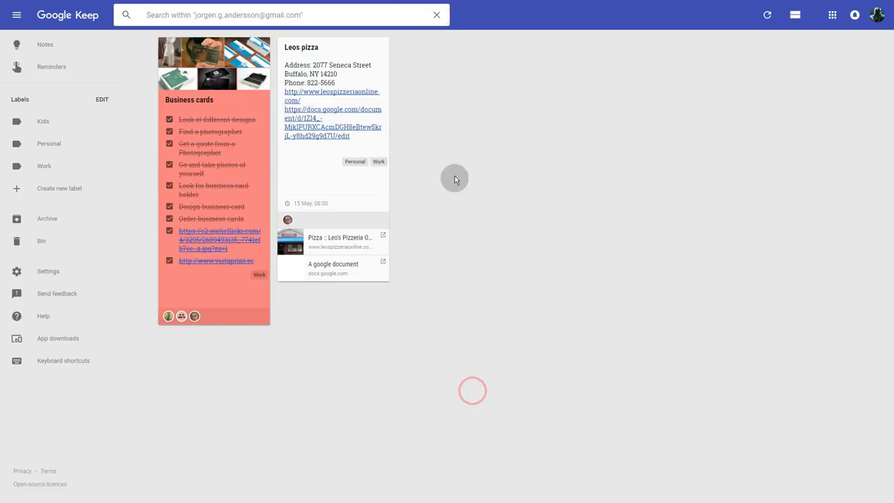
left_click(437, 15)
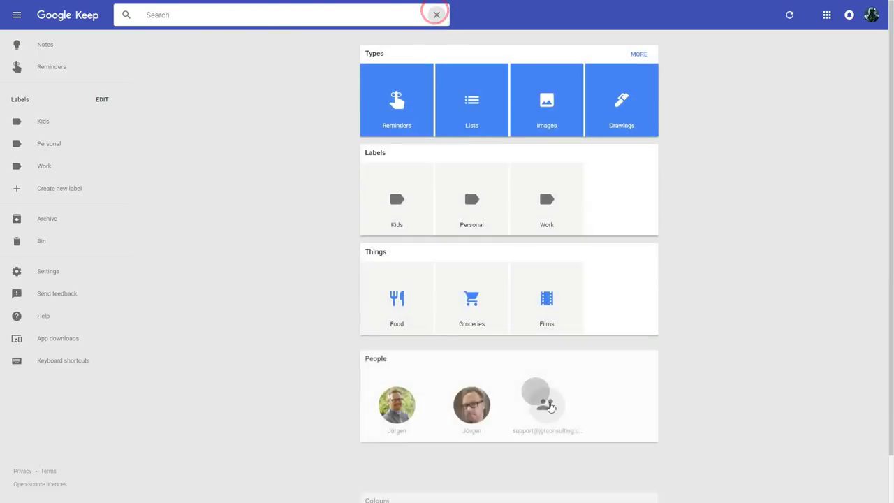
left_click(553, 401)
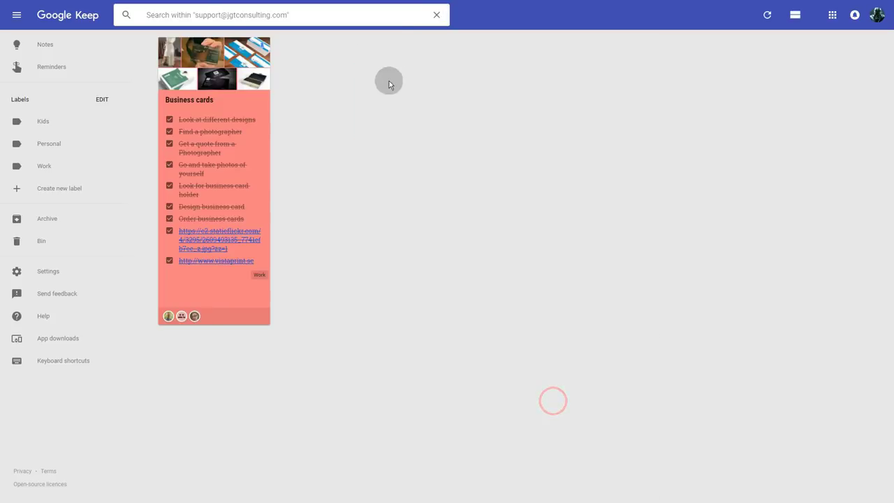
left_click(437, 15)
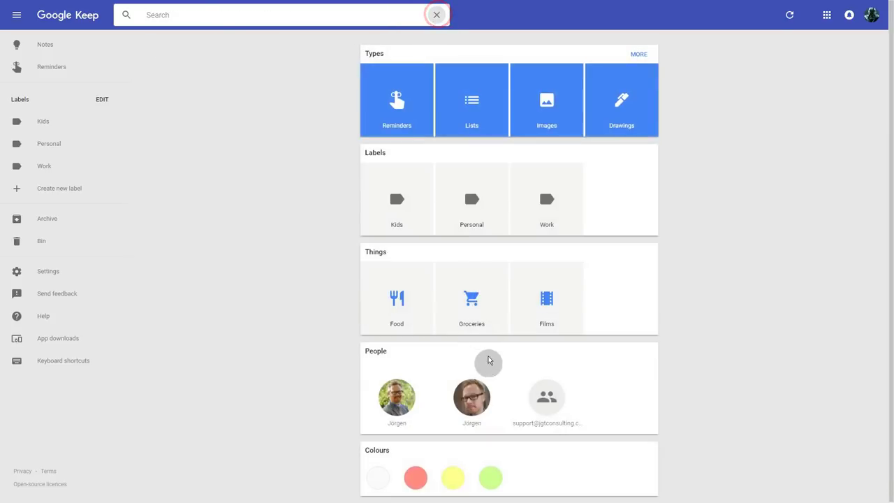
left_click(497, 482)
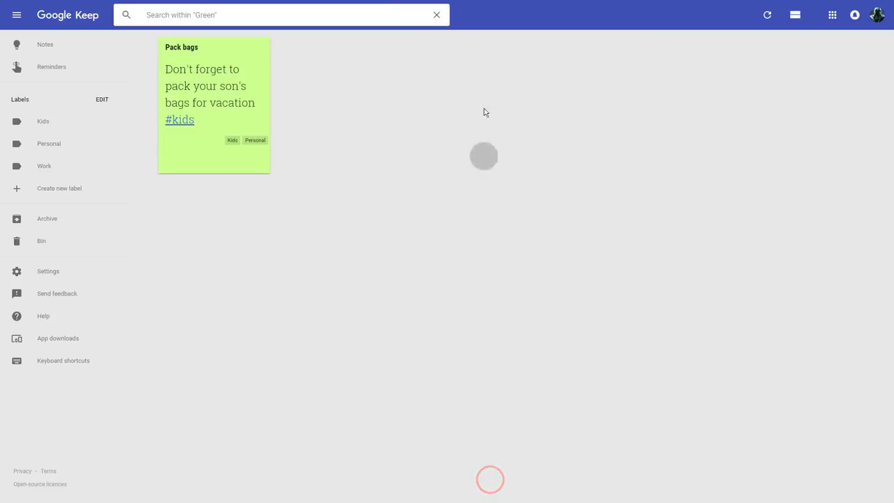
left_click(437, 15)
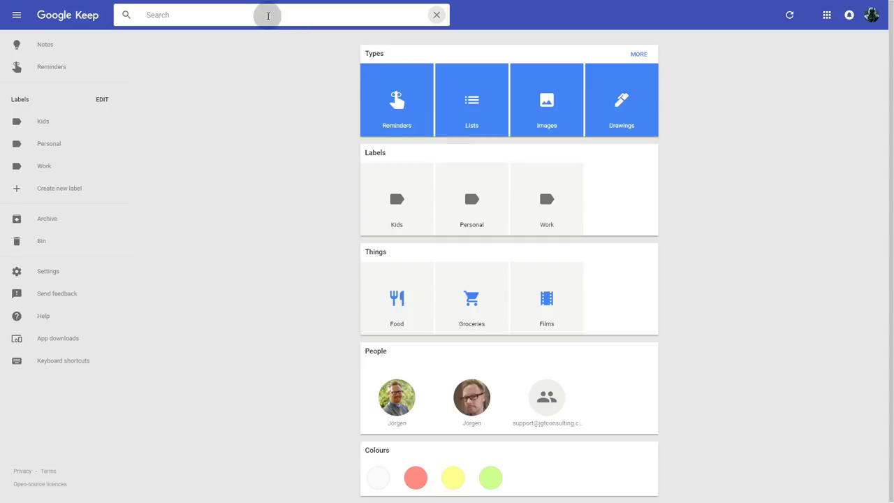
Search the notes for 'colluctive' and open the matching Business cards note
left_click(268, 15)
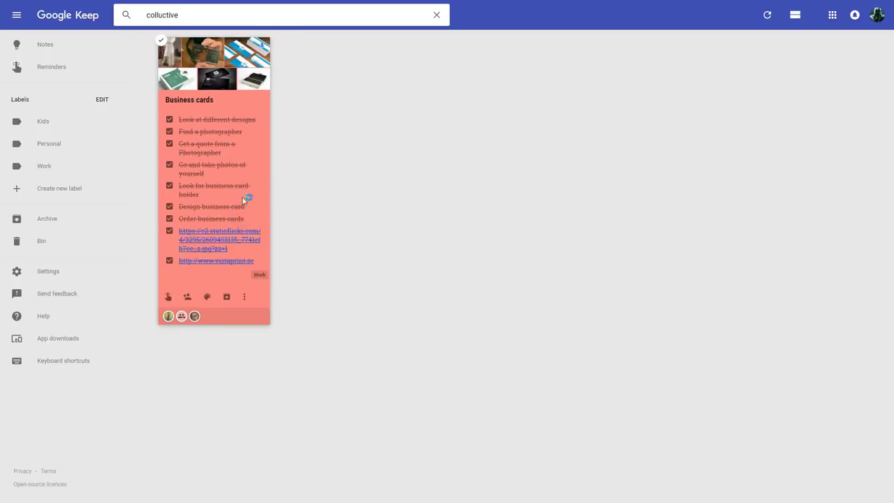
left_click(240, 126)
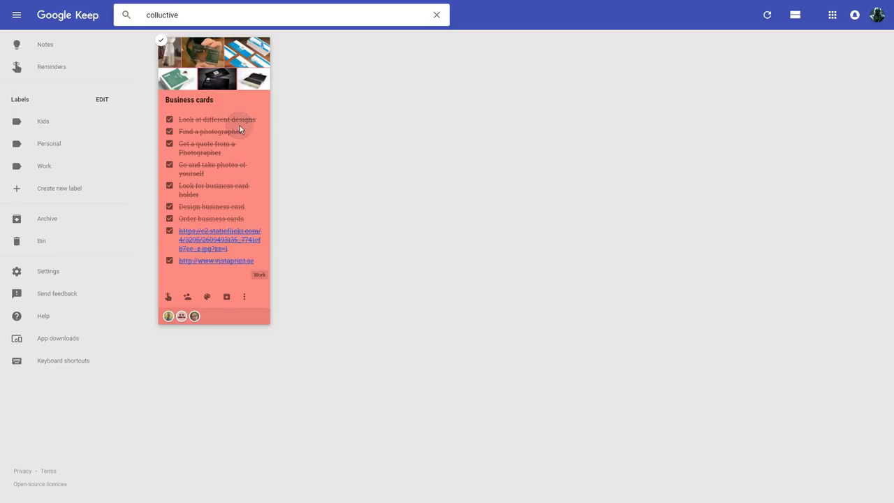
left_click(244, 83)
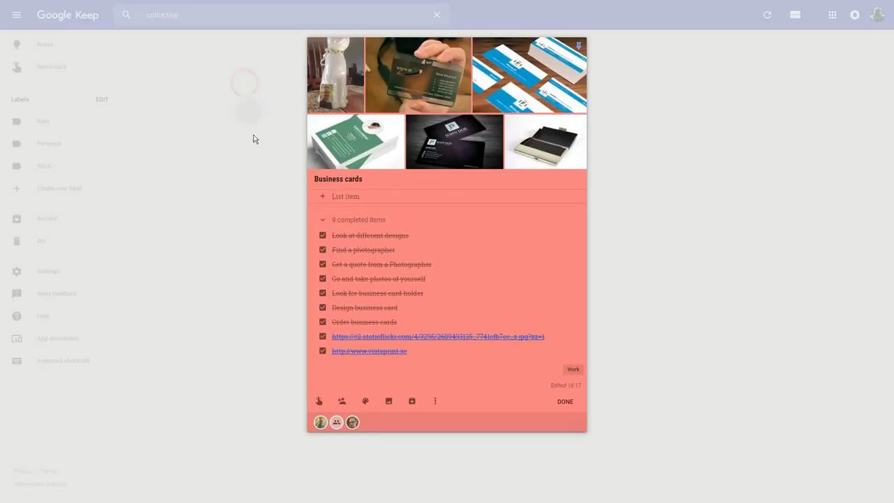
Page through the Business cards images from the black card to the Be Collective sketch, then close
left_click(445, 137)
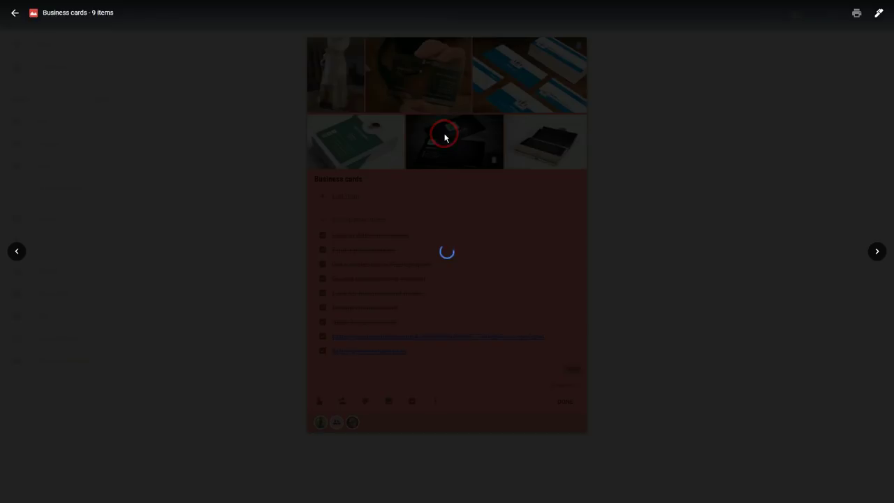
left_click(877, 252)
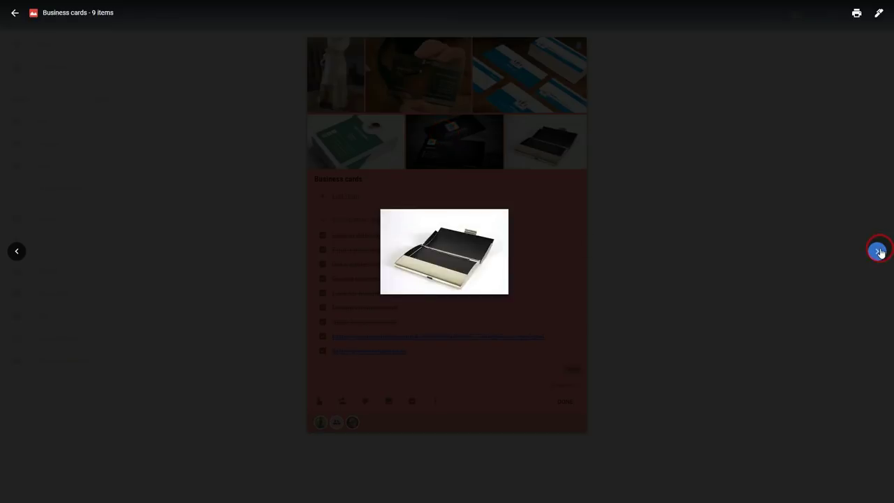
left_click(878, 251)
left_click(880, 252)
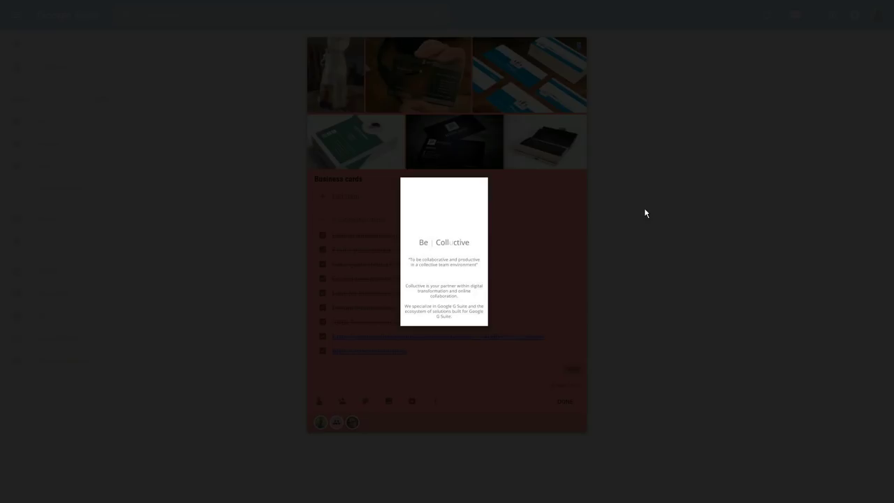
left_click(650, 208)
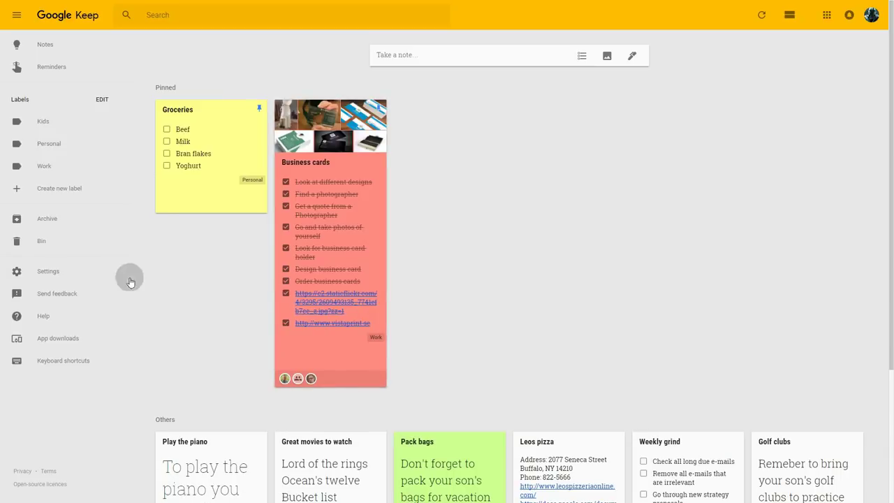
left_click(55, 272)
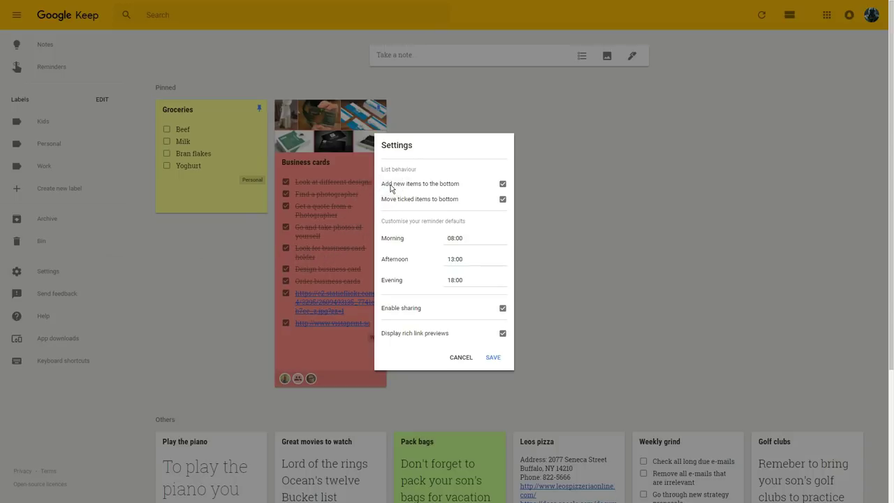
mouse_move(411, 189)
left_mouse_down()
mouse_move(503, 181)
mouse_move(411, 187)
mouse_move(379, 200)
mouse_move(505, 200)
mouse_move(421, 202)
mouse_move(400, 227)
left_mouse_up()
left_click(400, 249)
left_click(400, 242)
left_click(399, 259)
left_click(393, 280)
left_click(405, 279)
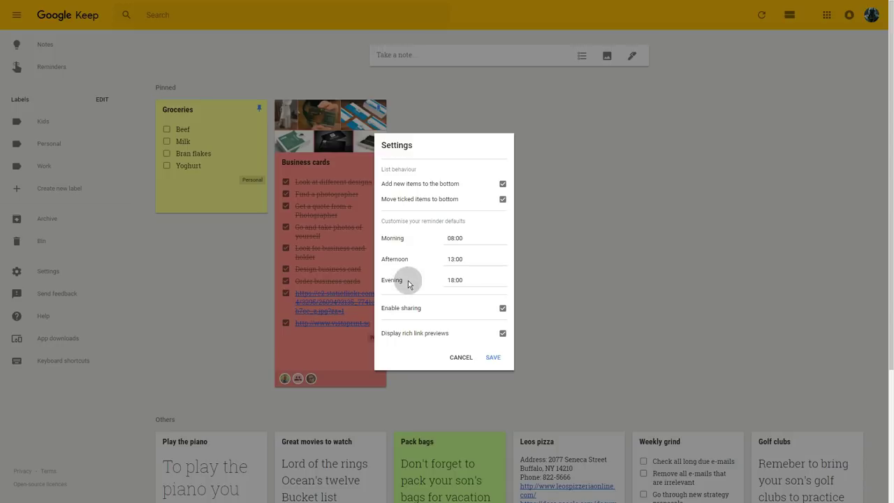
left_click(416, 297)
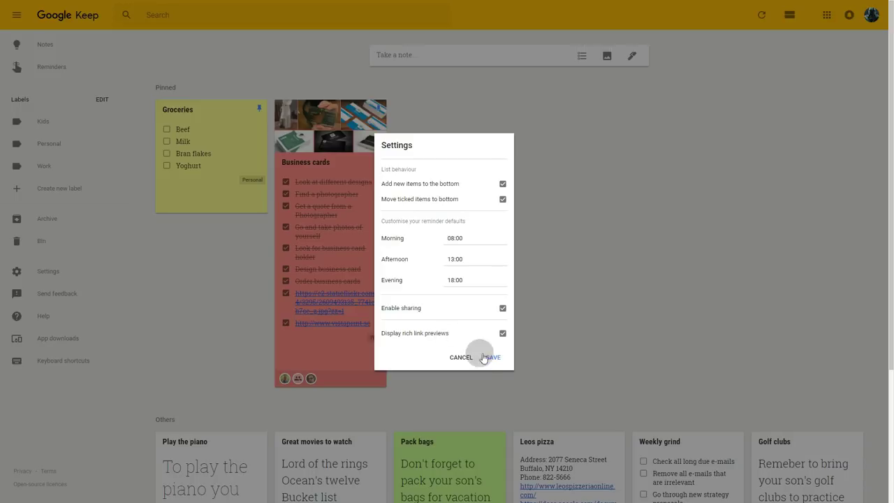
left_click(493, 358)
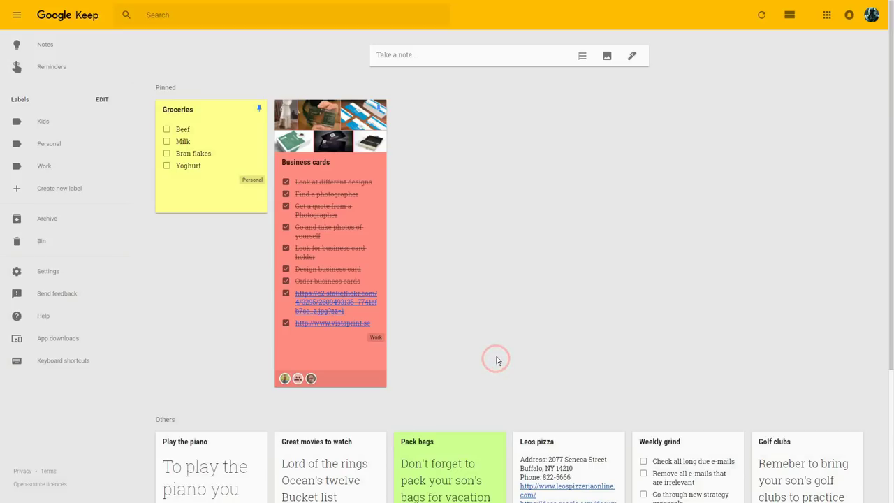
scroll(497, 360, "down", 3)
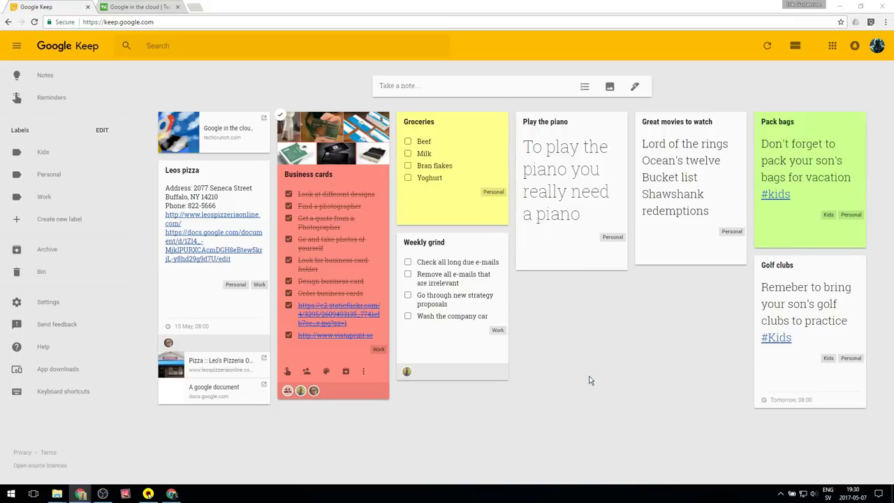
left_click(59, 370)
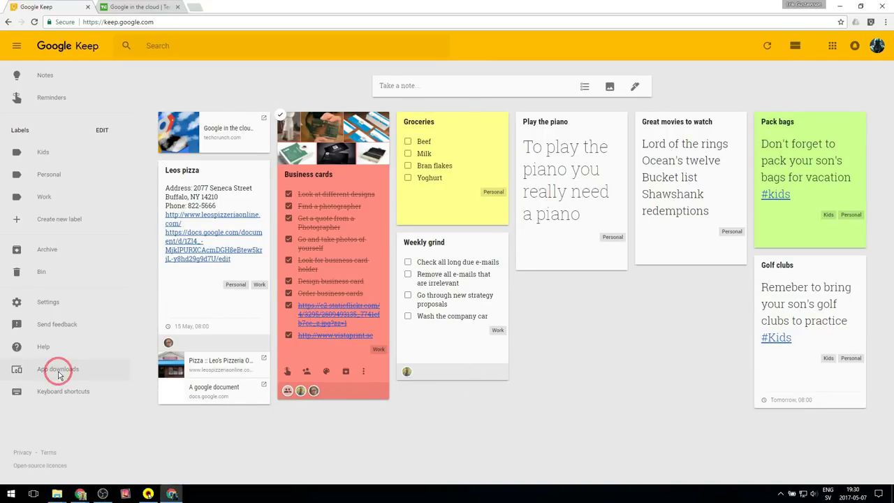
left_click(89, 204)
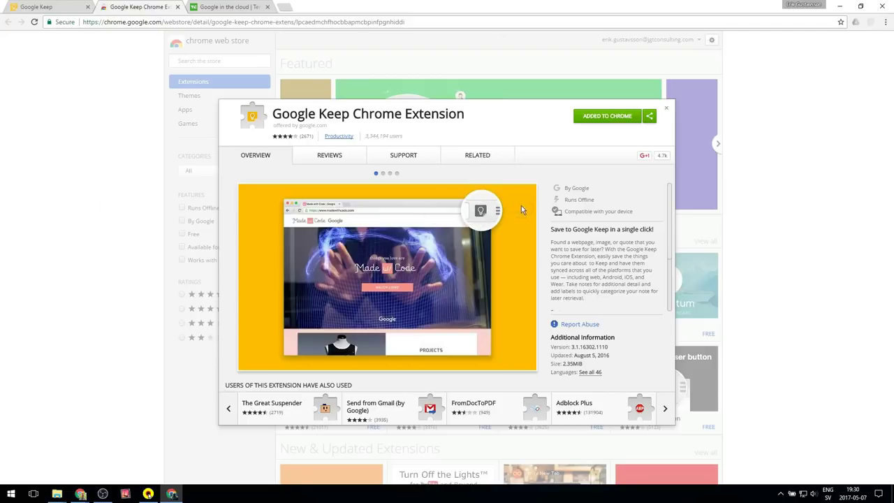
left_click(667, 112)
key("ctrl+w")
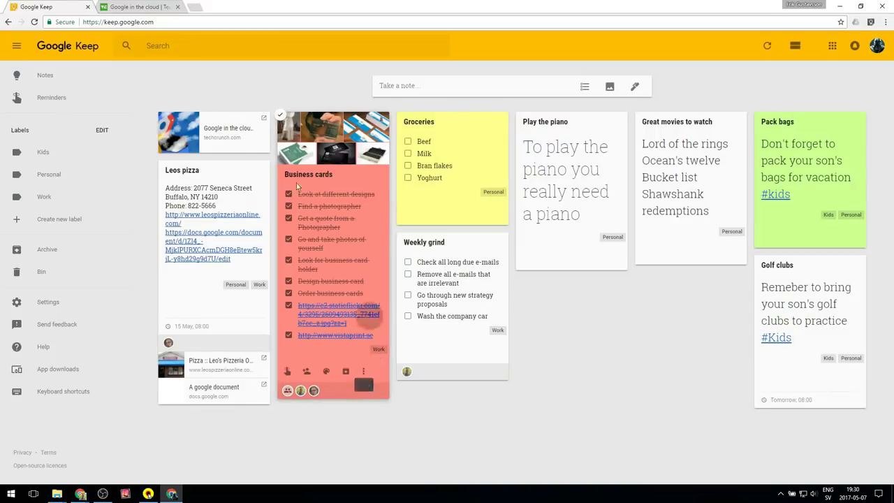
Save the TechCrunch cloud article to Keep noting 'A note about Google's cloud', then select 'The baffling part' paragraph
left_click(128, 6)
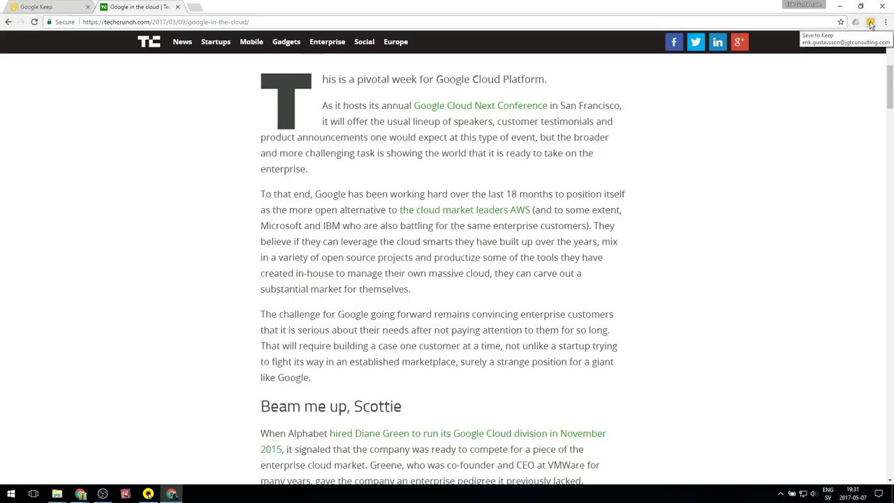
left_click(872, 24)
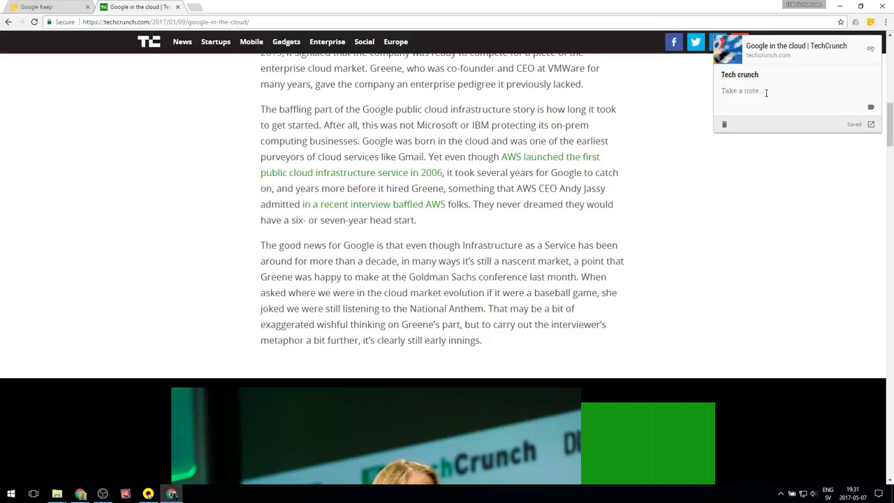
type("A note about Google's cloud")
left_click(798, 92)
key("Return")
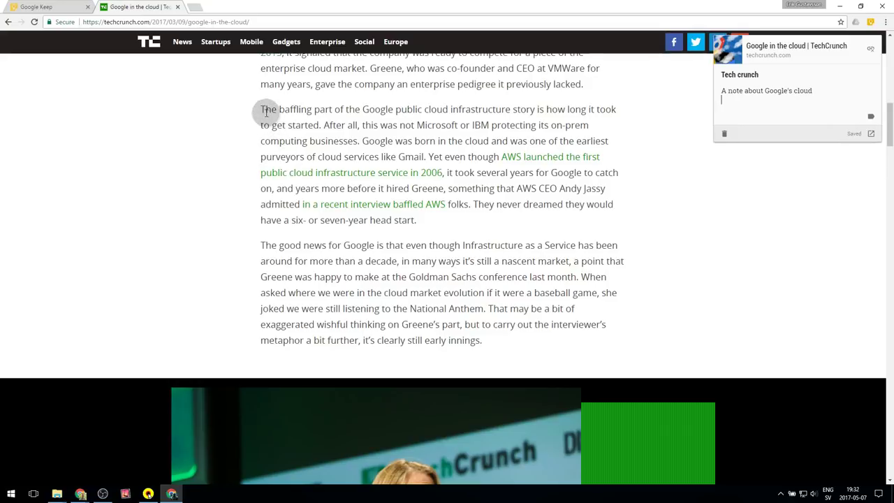
left_click_drag(261, 109, 423, 222)
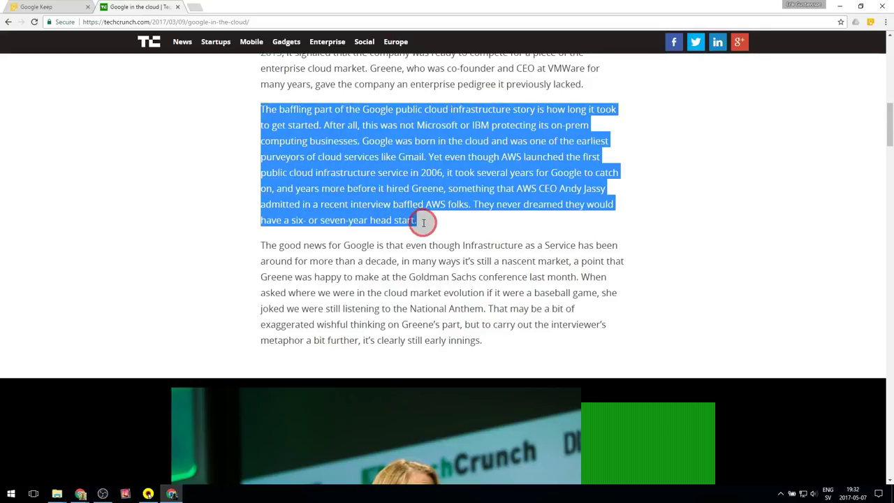
Save the selected 'baffling part' paragraph to Keep and check it in the Tech crunch note
right_click(446, 166)
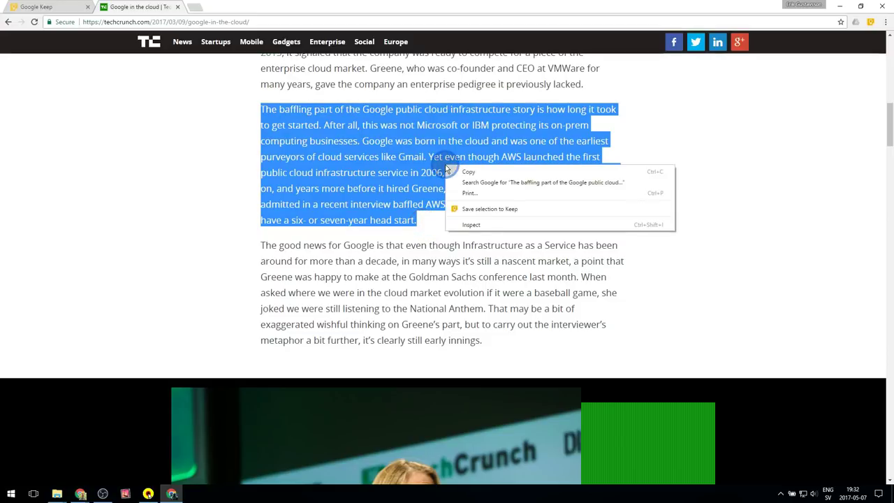
left_click(484, 208)
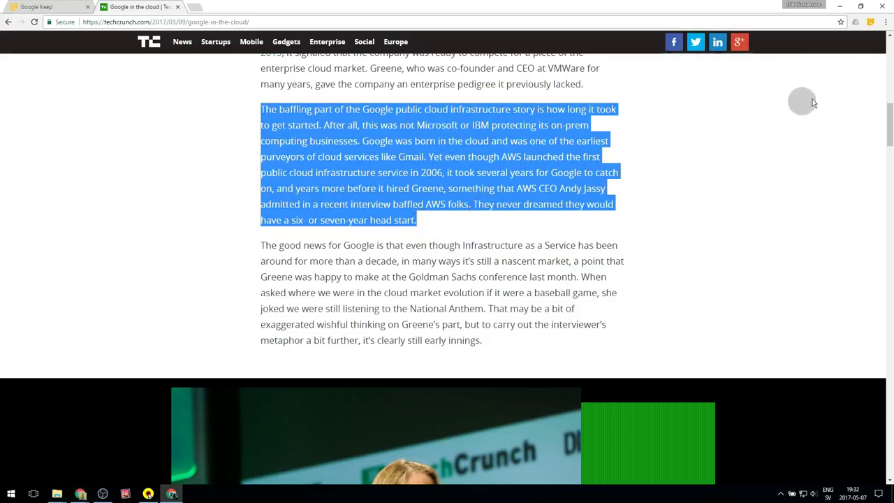
left_click(871, 23)
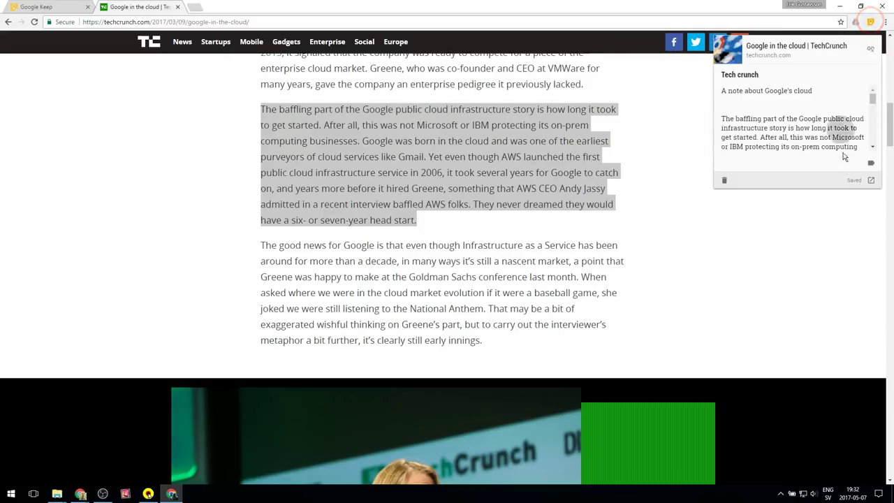
scroll(810, 140, "down", 3)
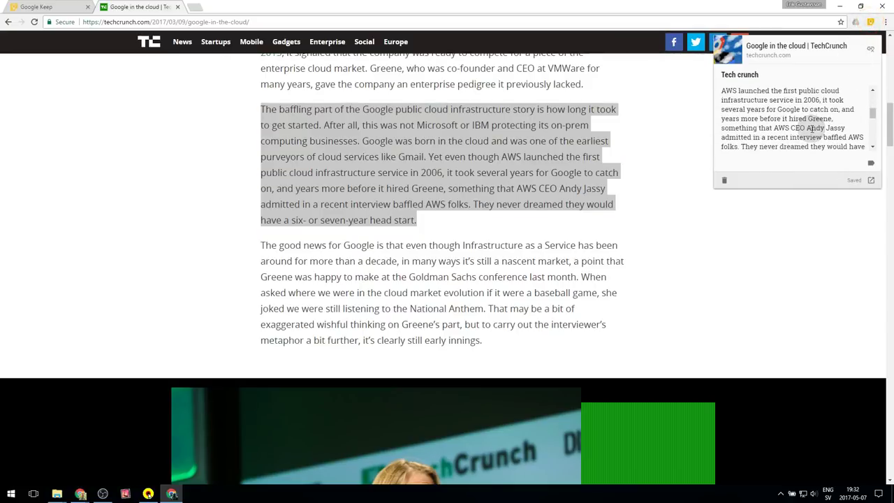
scroll(812, 133, "up", 2)
scroll(812, 131, "down", 5)
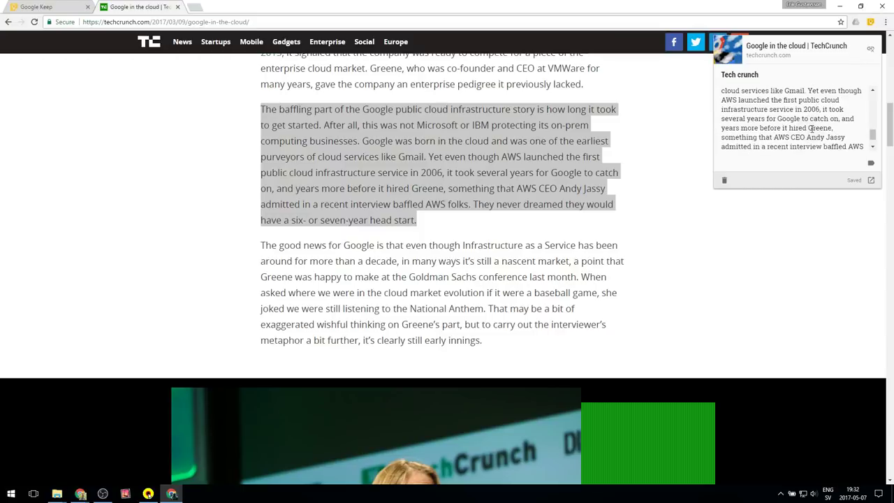
scroll(813, 132, "up", 3)
scroll(813, 133, "down", 3)
scroll(813, 133, "up", 5)
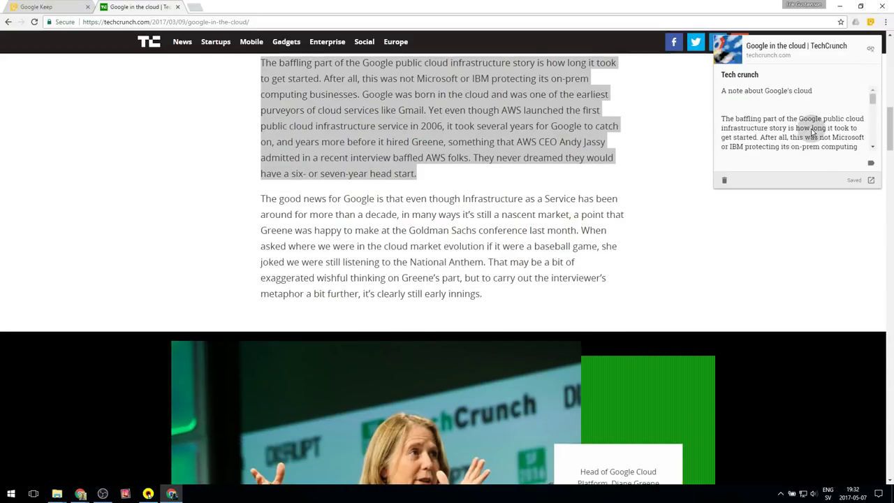
scroll(812, 133, "up", 2)
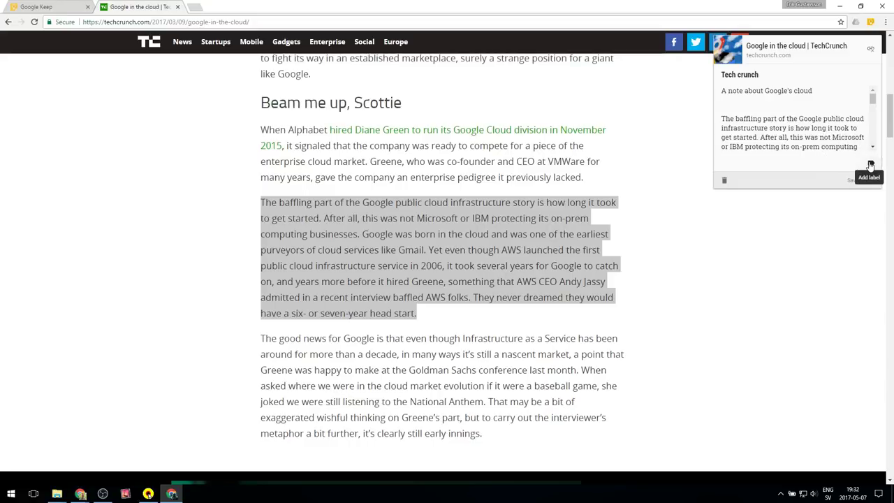
Tag the Tech crunch note with the Work label
left_click(872, 166)
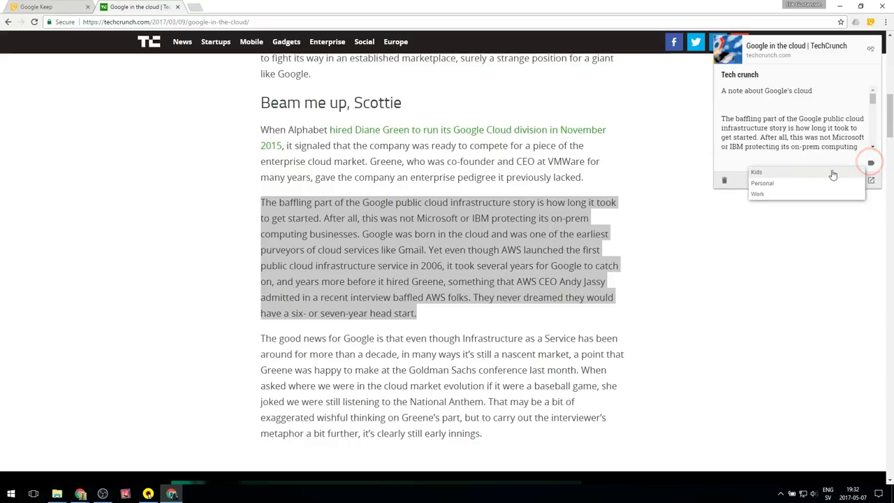
left_click(765, 195)
left_click(795, 121)
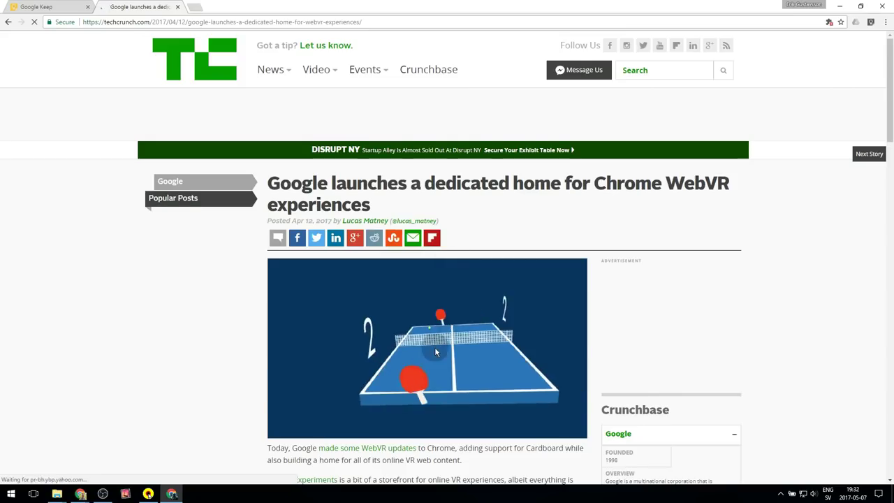
Save the article's WebVR paragraph to Keep as a new note
scroll(419, 346, "down", 5)
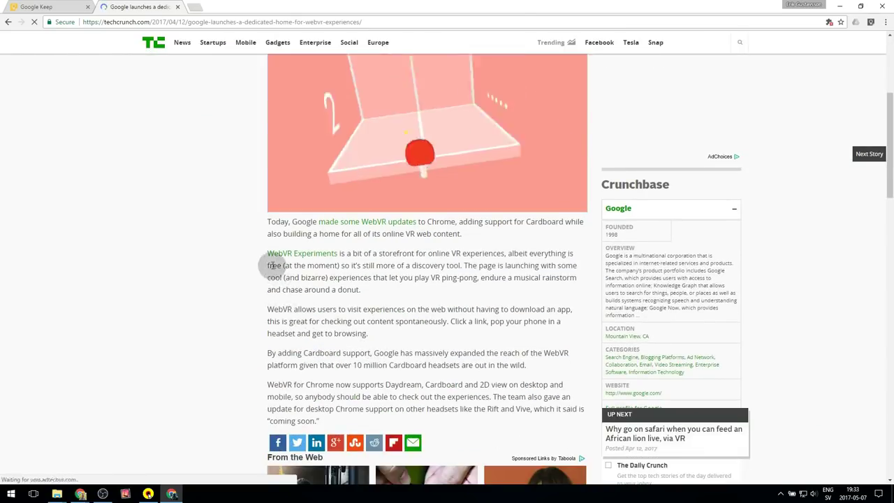
left_click_drag(266, 306, 365, 337)
key("ctrl+c")
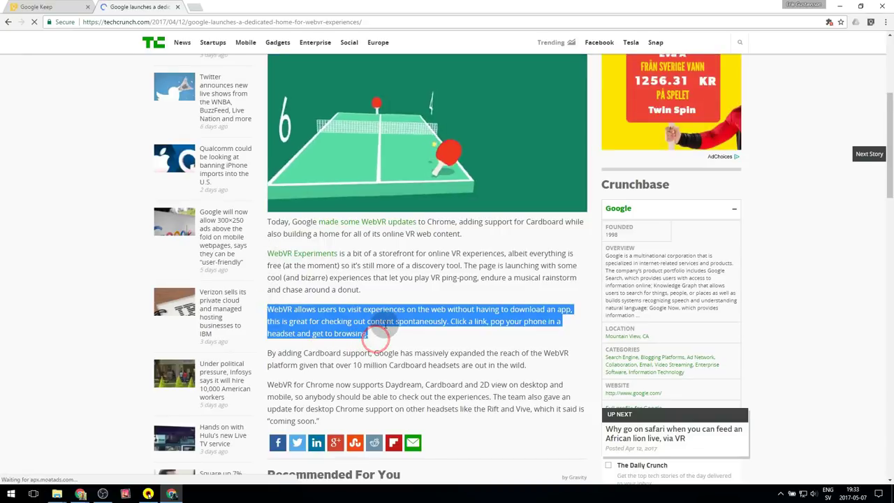
right_click(397, 326)
left_click(410, 368)
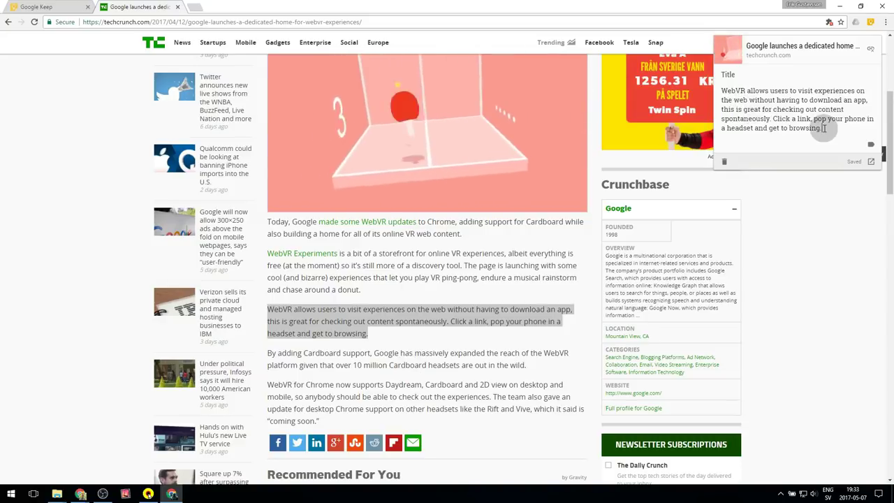
Label the new note Work, title it 'Kids play', and paste the paragraph into its body
left_click(871, 144)
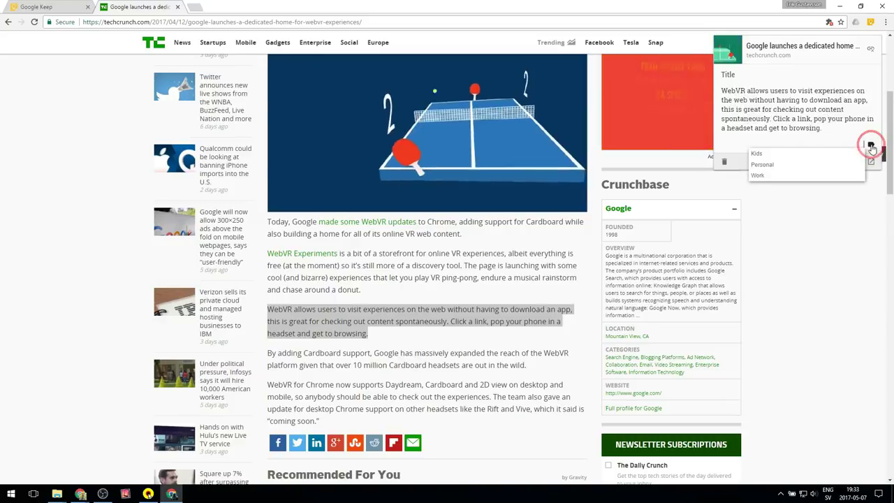
left_click(761, 175)
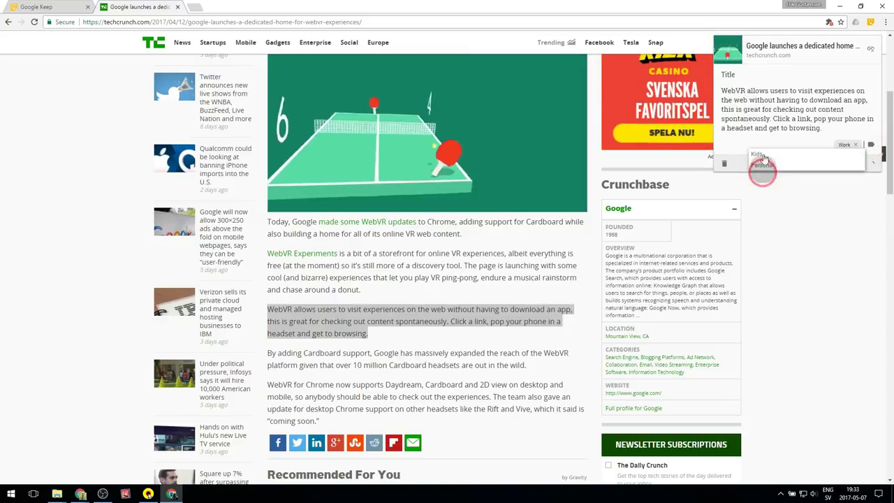
left_click(728, 73)
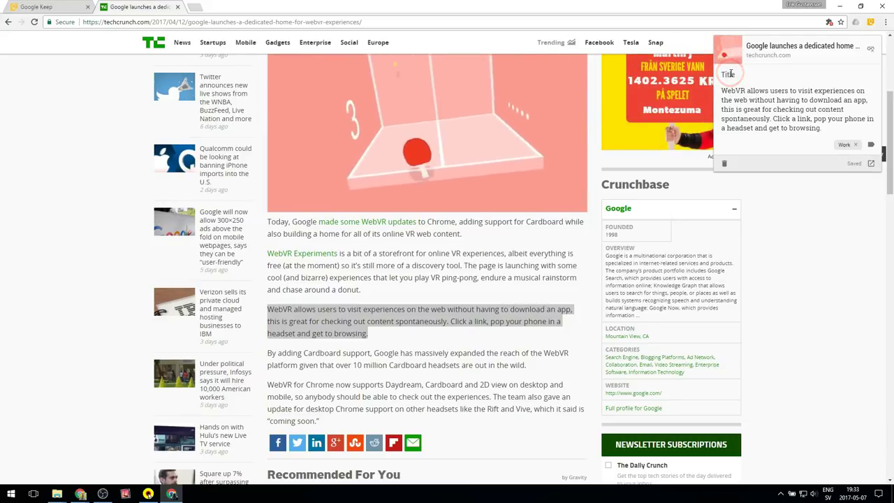
type("K")
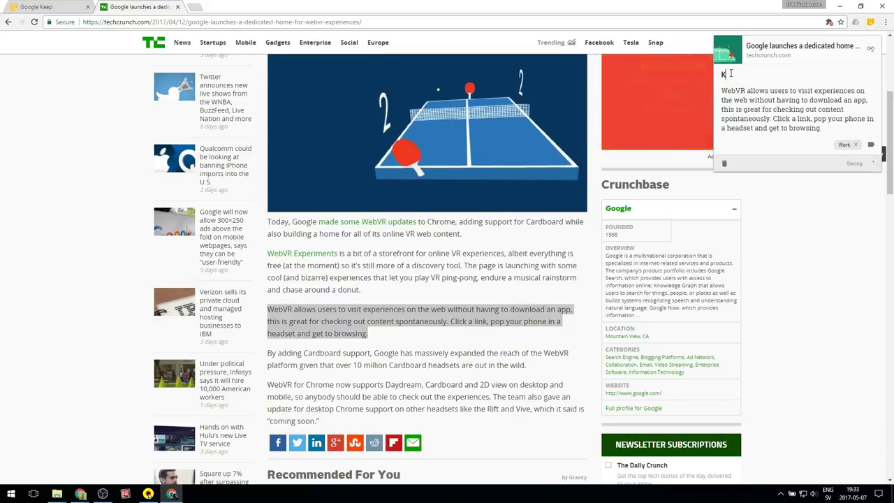
type("ids play")
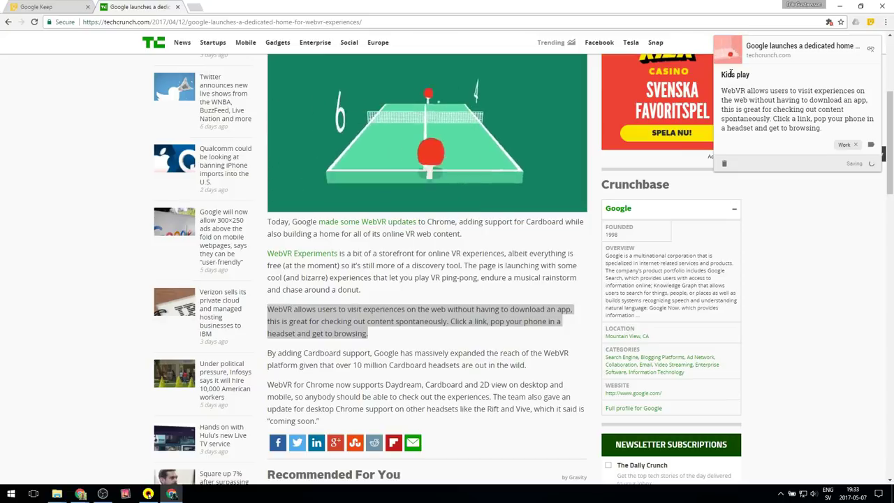
left_click(777, 140)
key("ctrl+v")
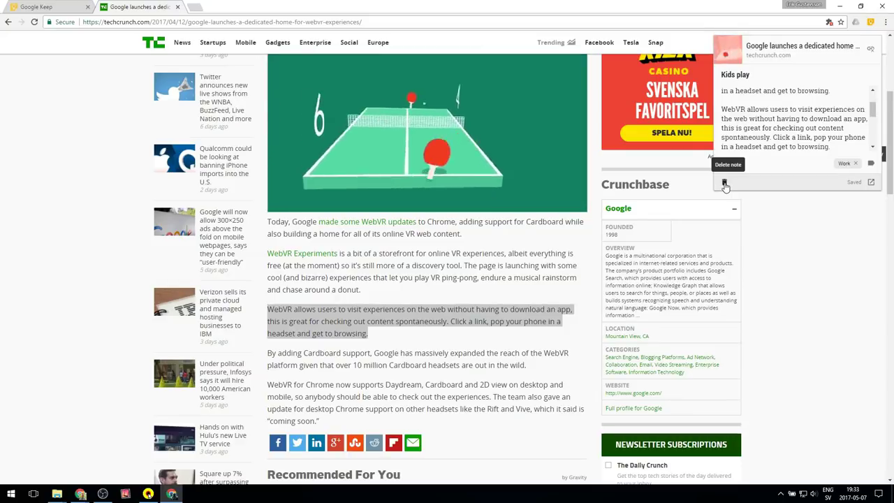
Return to the Google Keep board to view the Kids play and Tech crunch notes
left_click(59, 8)
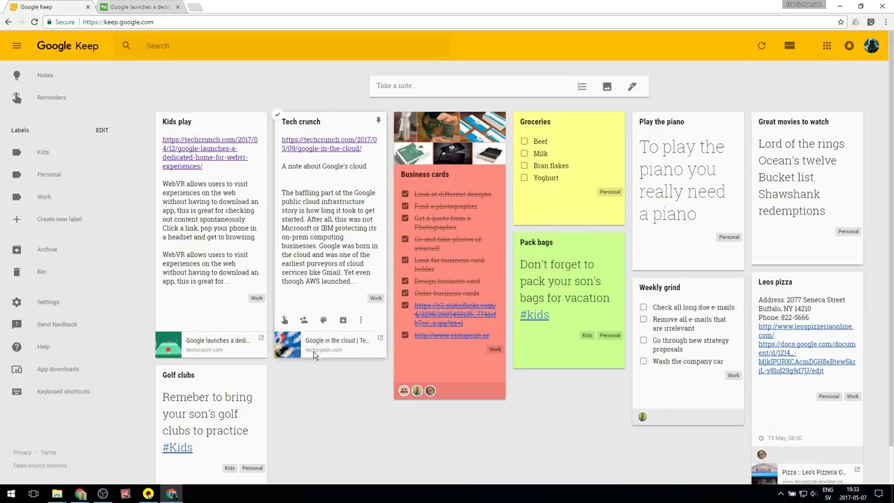
left_click(319, 413)
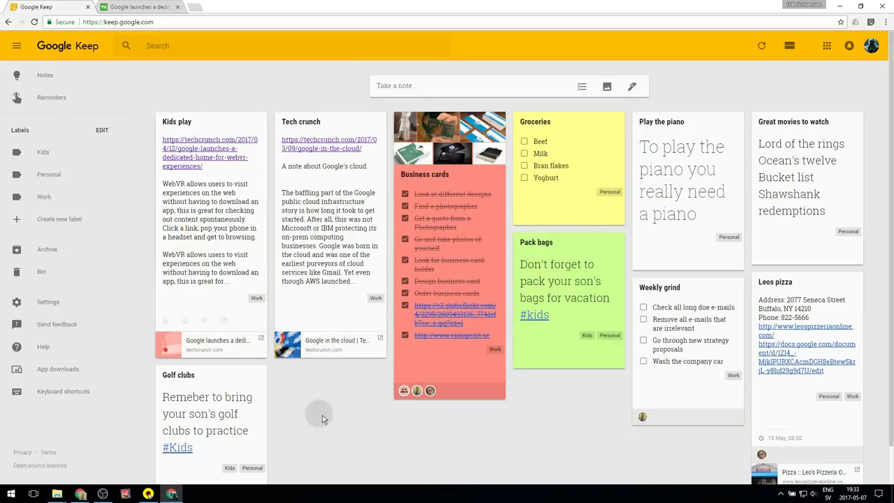
left_click(743, 411)
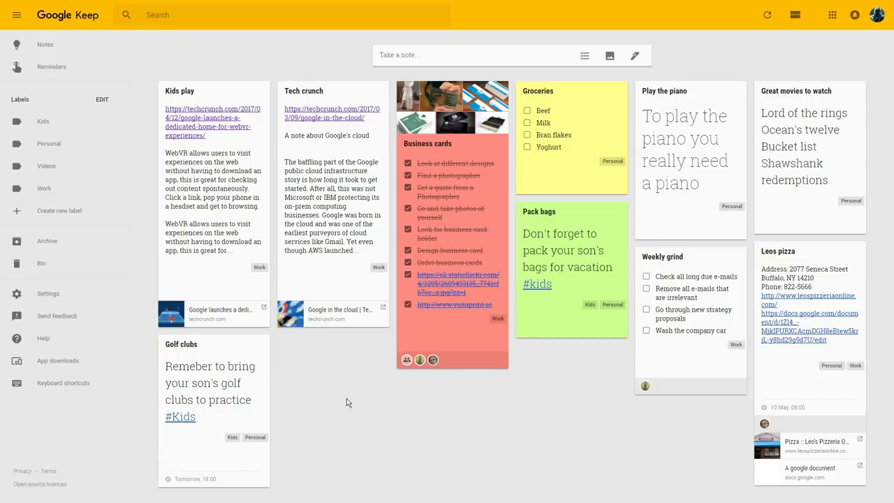
mouse_move(785, 231)
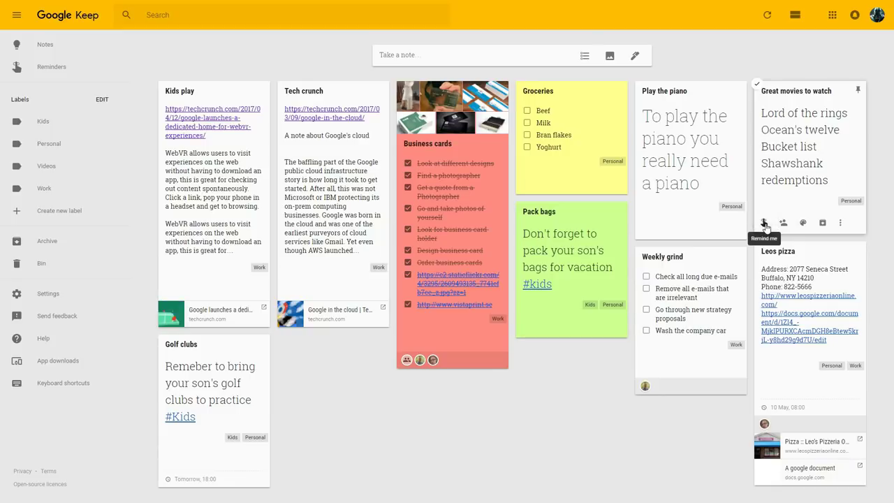
Set a reminder on Great movies to watch for 8 May at 13:00 (Afternoon)
left_click(765, 224)
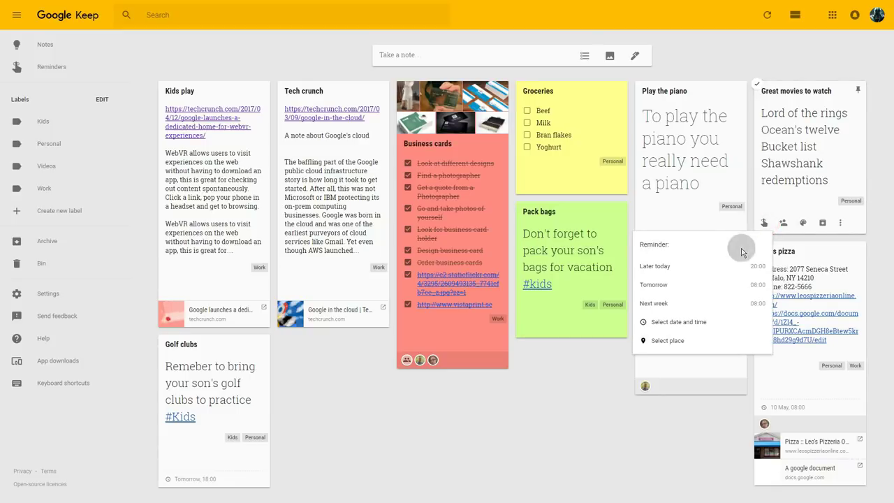
left_click(681, 321)
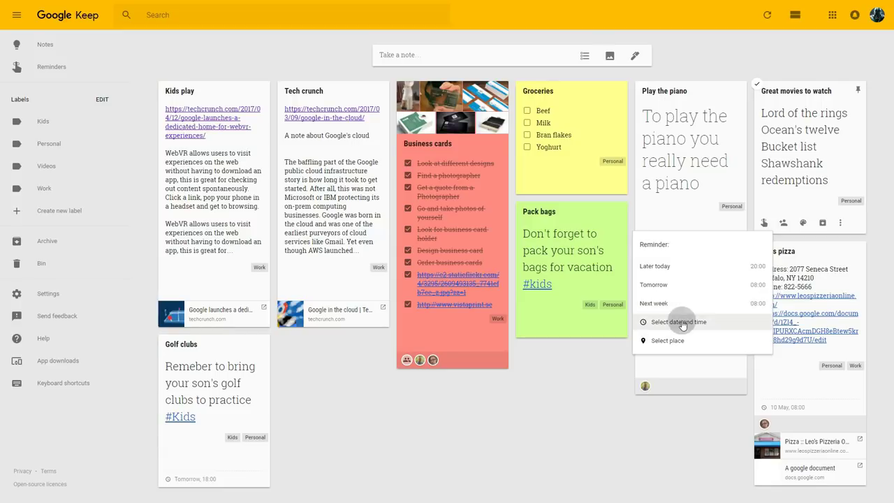
left_click(750, 266)
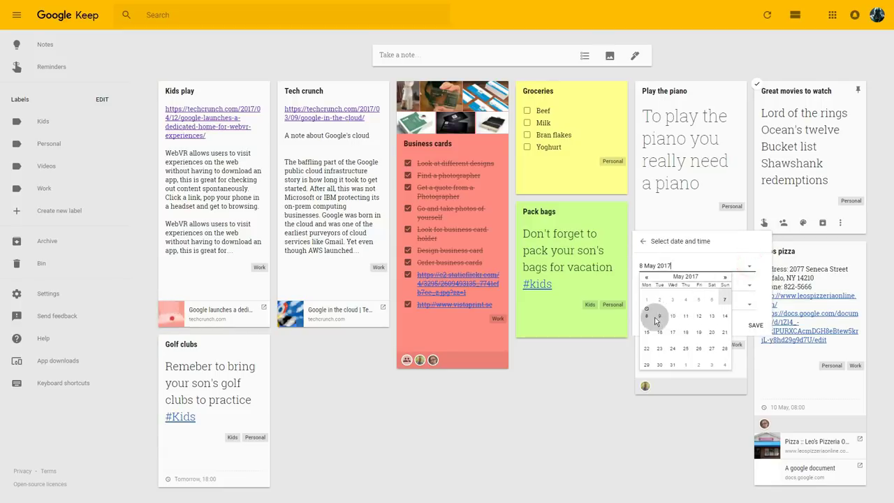
left_click(646, 315)
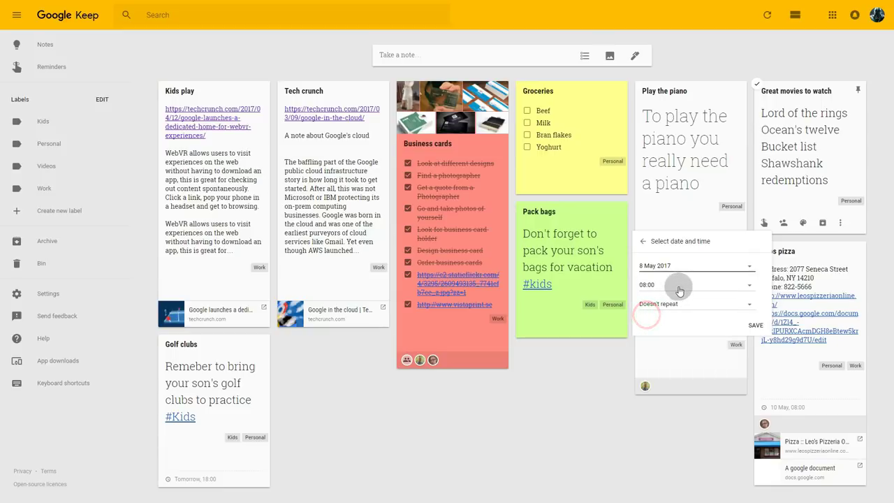
left_click(677, 285)
left_click(673, 321)
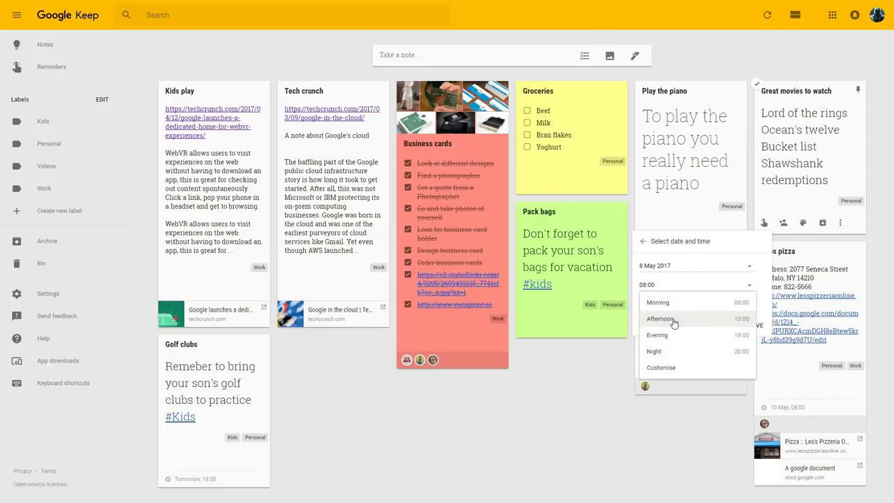
left_click(745, 333)
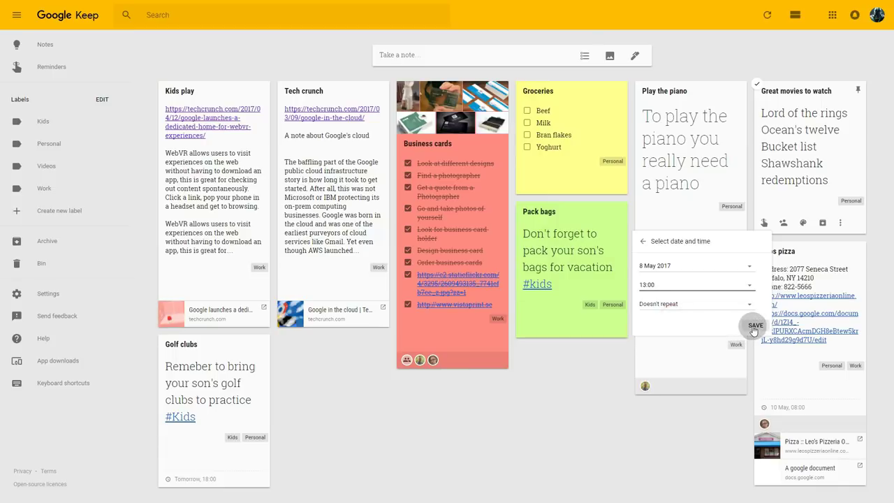
left_click(43, 44)
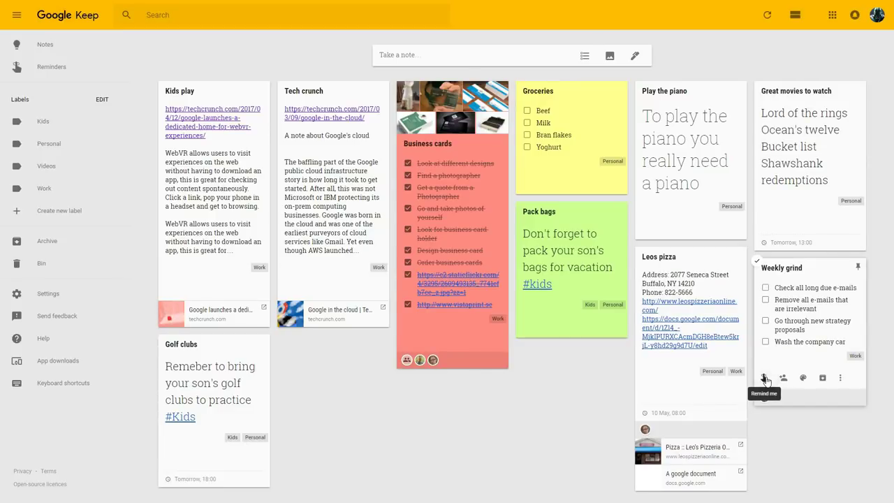
Give the Weekly grind note a Next week reminder
left_click(765, 378)
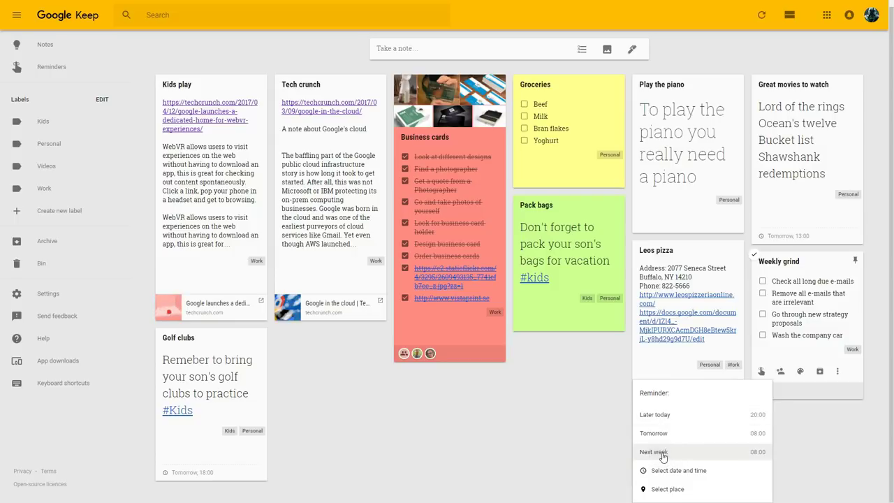
left_click(660, 453)
left_click(673, 453)
Make the Weekly grind reminder repeat weekly
left_click(764, 378)
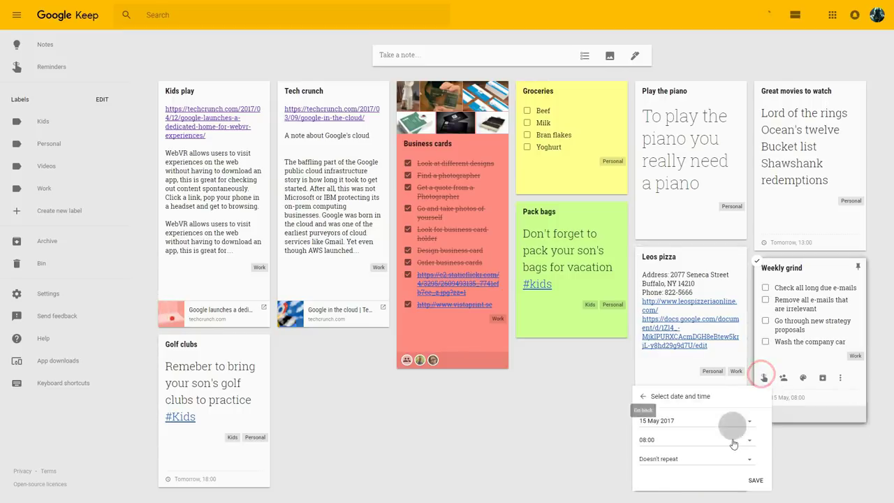
left_click(749, 460)
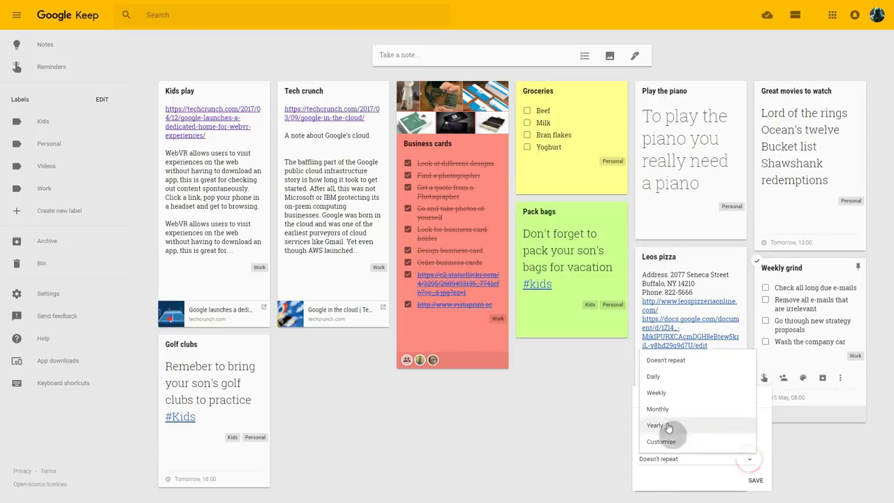
left_click(662, 396)
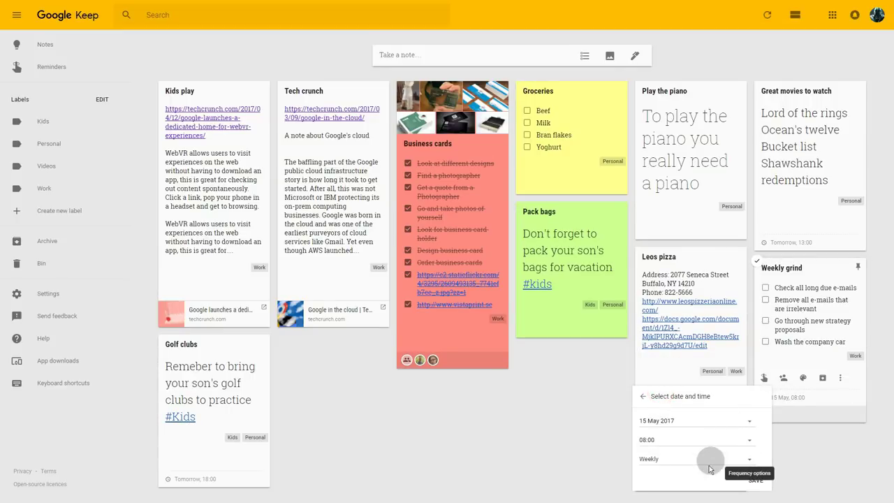
left_click(763, 482)
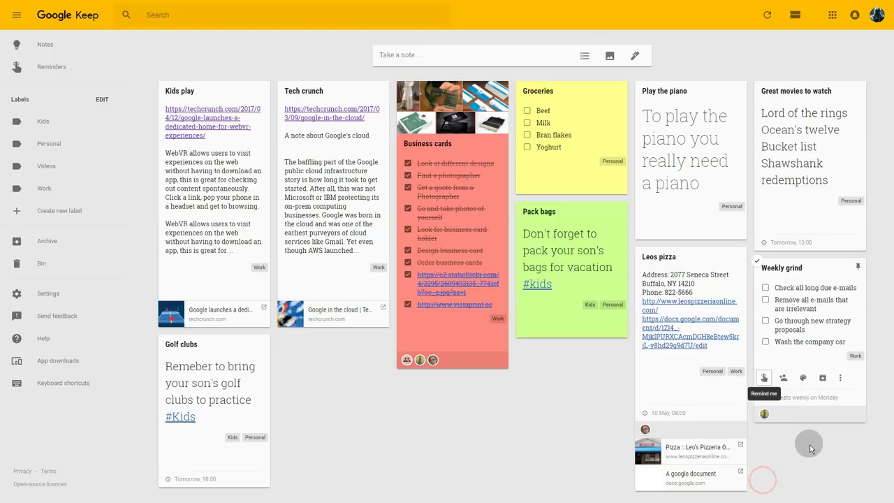
left_click(821, 351)
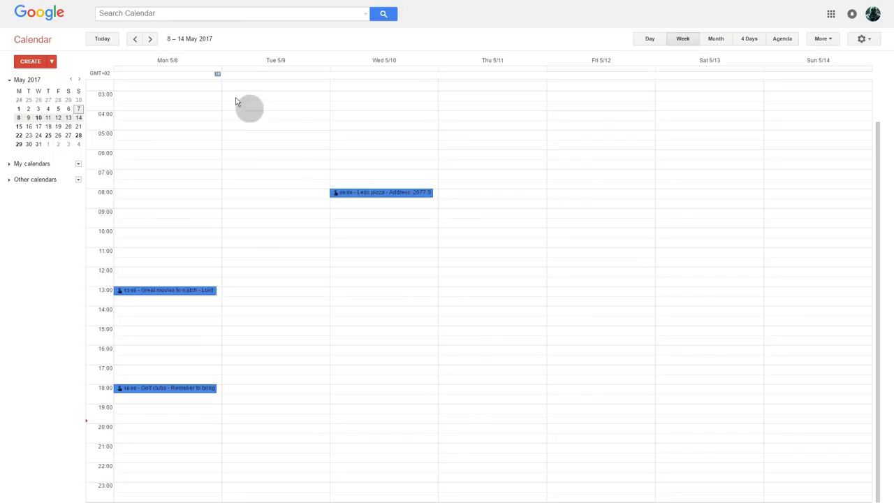
Move the calendar to 15–21 May and mark Monday's Weekly grind reminder as done
left_click(150, 39)
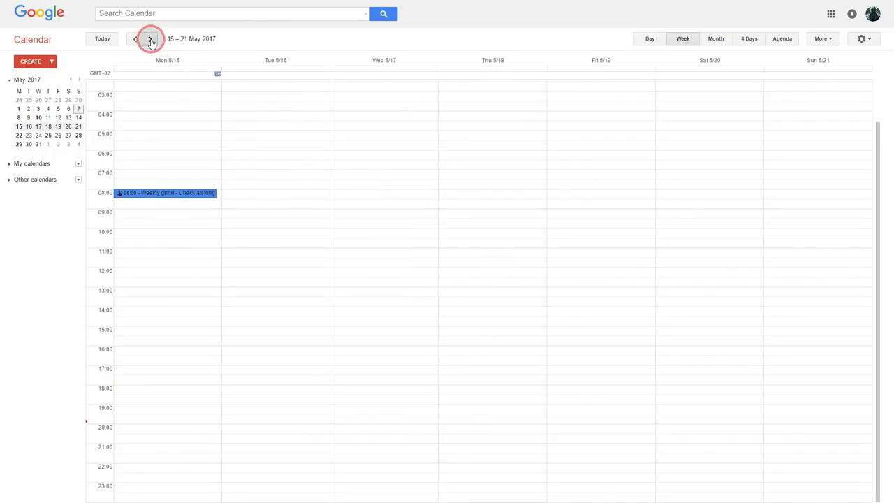
left_click(175, 195)
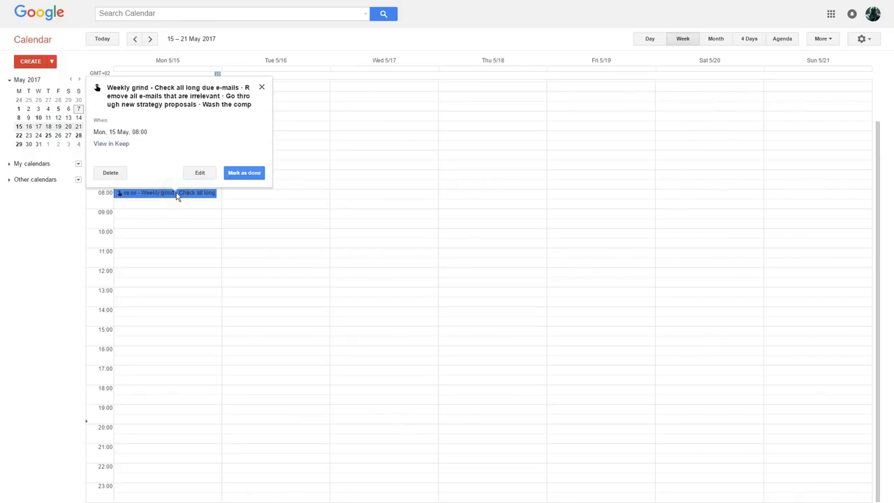
left_click(240, 178)
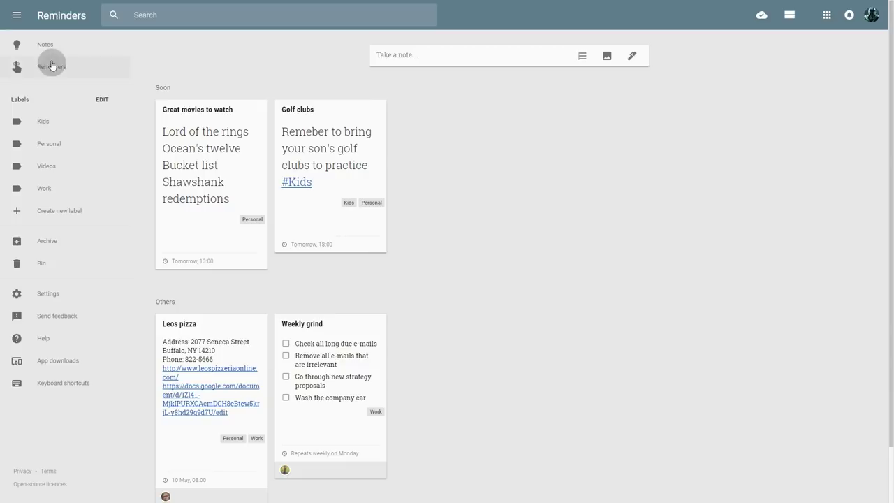
Give the Groceries note a location reminder at Bjälösagatan, allowing the site location access
left_click(46, 46)
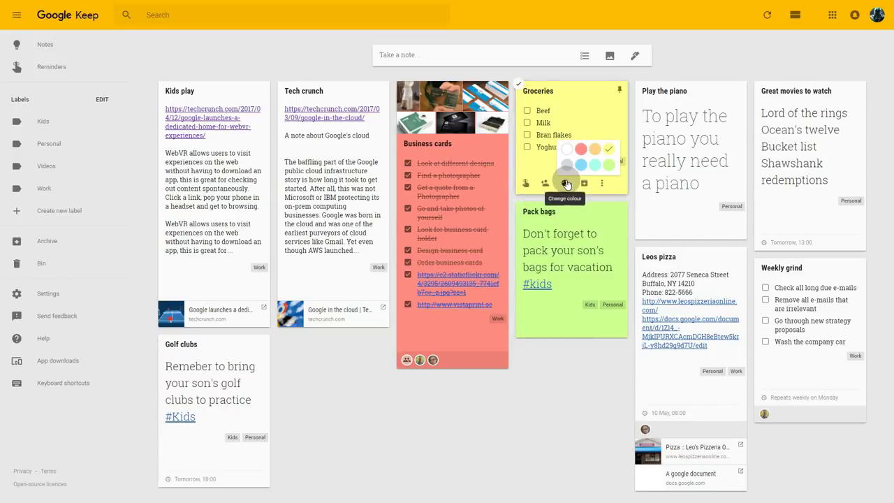
left_click(526, 184)
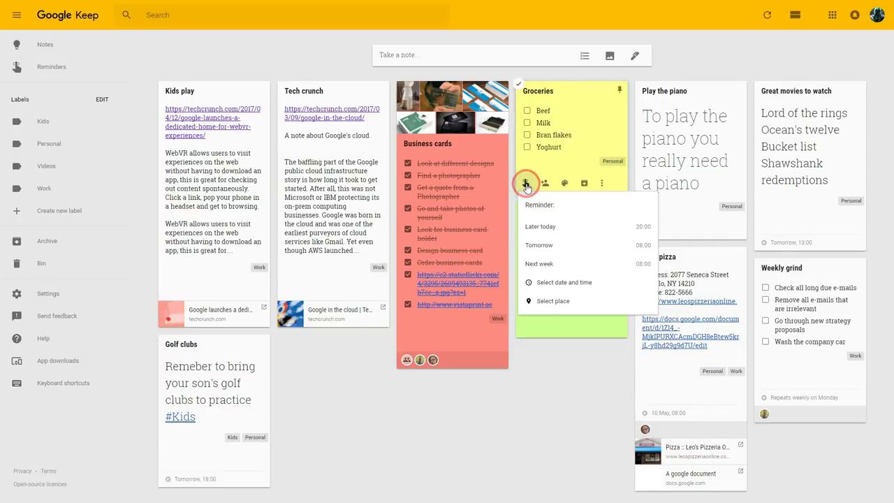
left_click(548, 286)
left_click(546, 301)
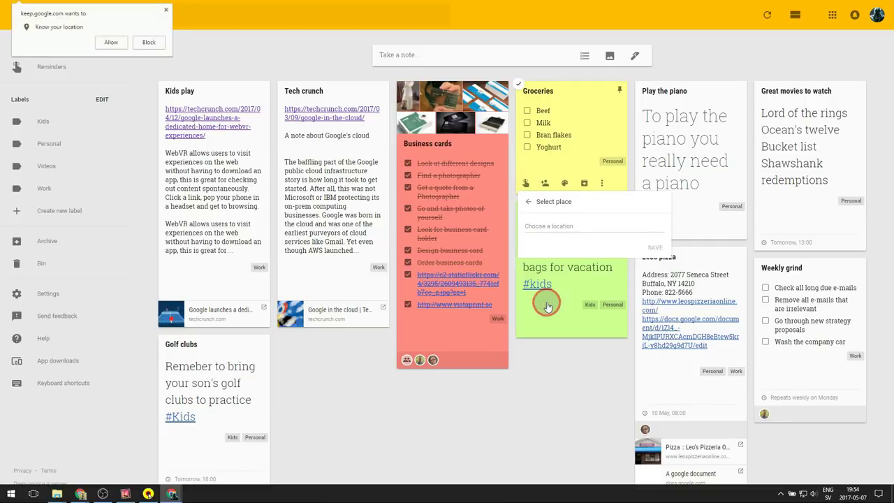
left_click(111, 43)
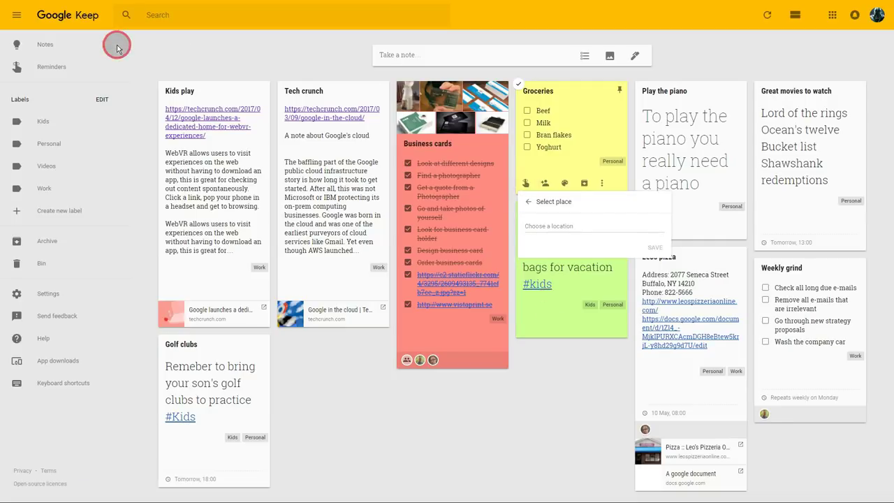
left_click(557, 226)
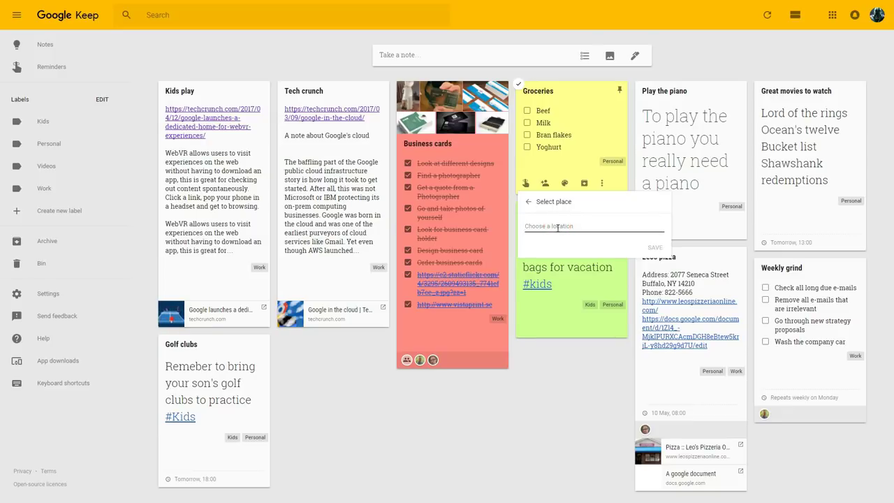
type("bjälösa")
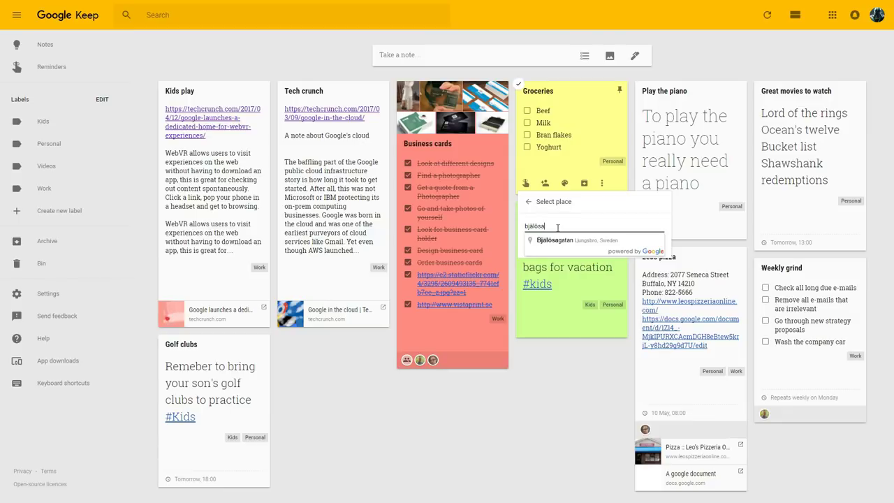
left_click(551, 241)
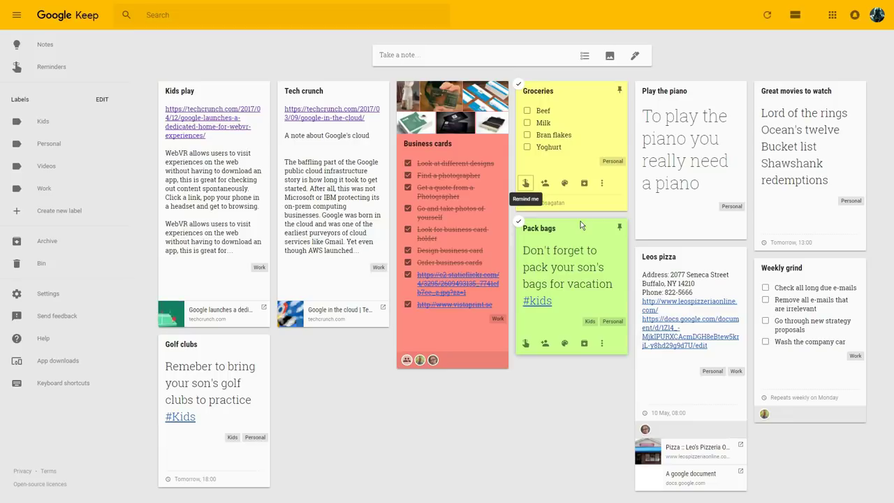
left_click(605, 215)
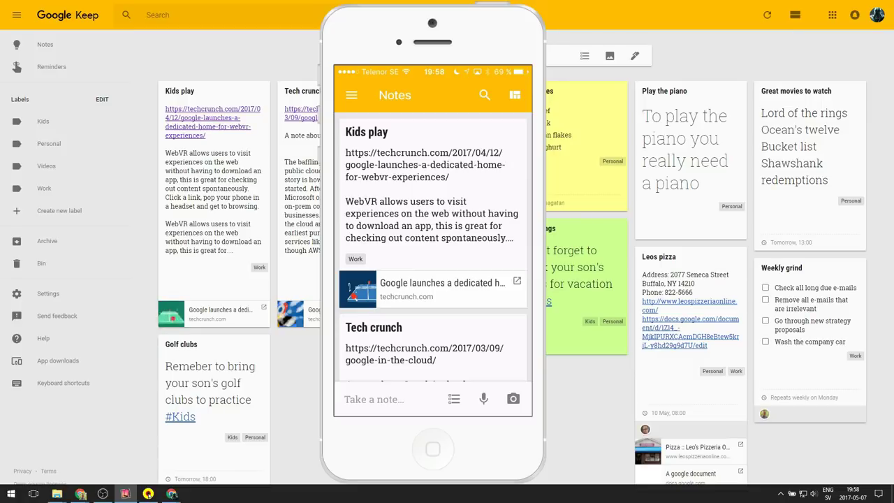
Create a phone note with a receipt photo, title 'Receipt' and text 'Parking'
left_click(374, 399)
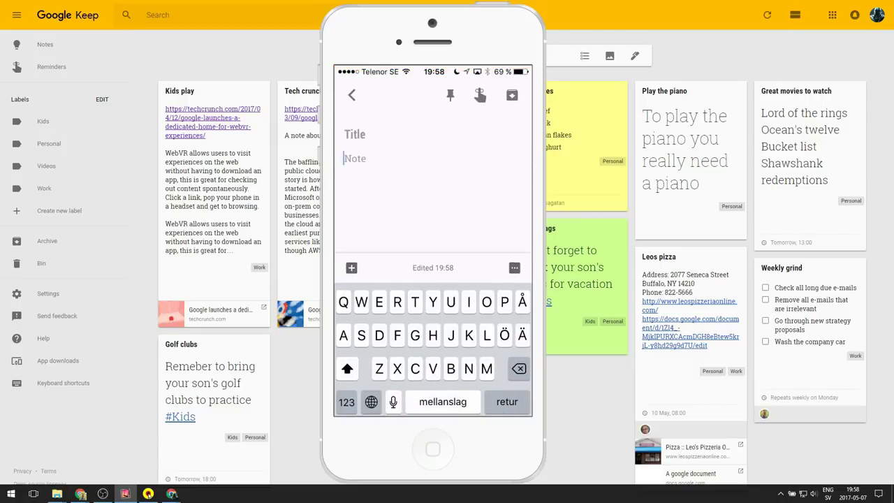
left_click(352, 268)
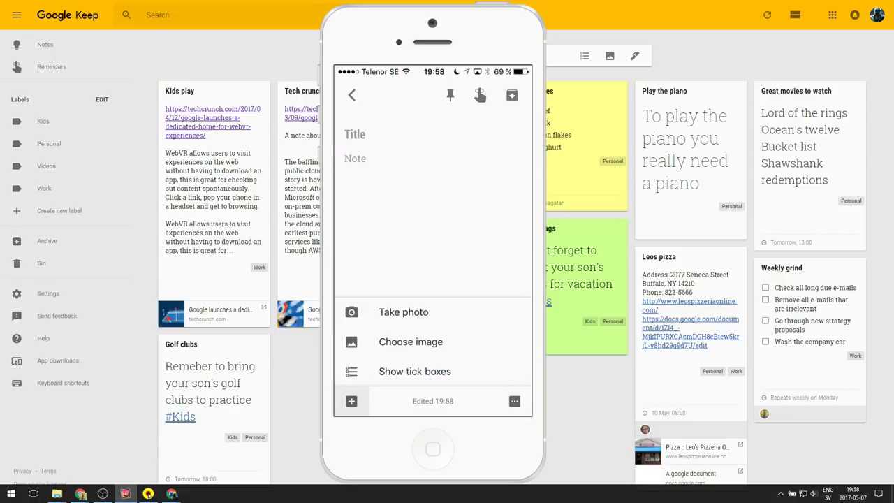
left_click(404, 312)
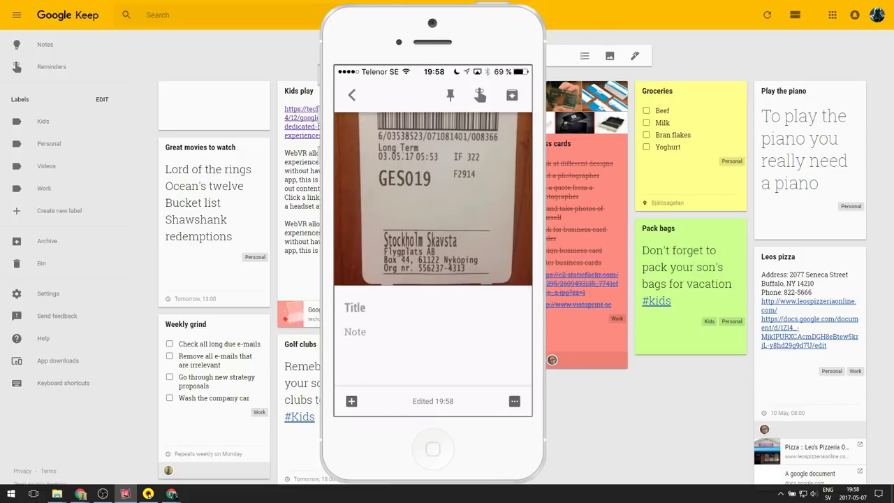
left_click(355, 307)
type("Re")
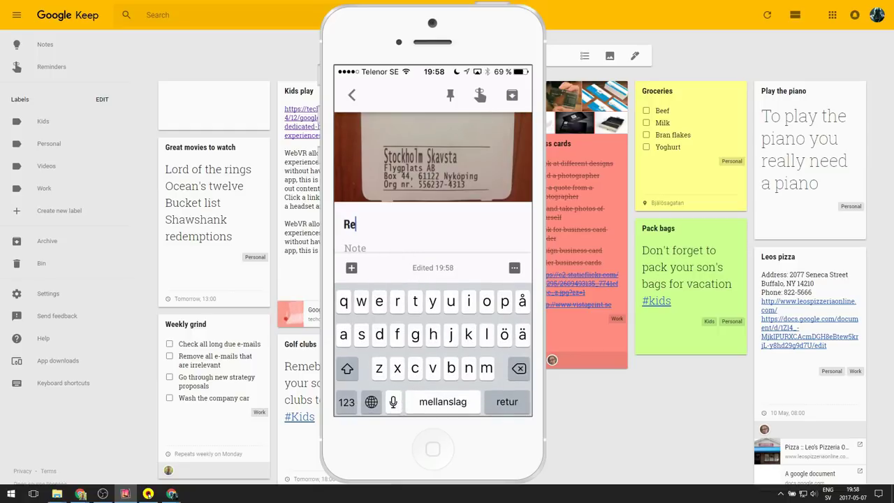
type("ceipt")
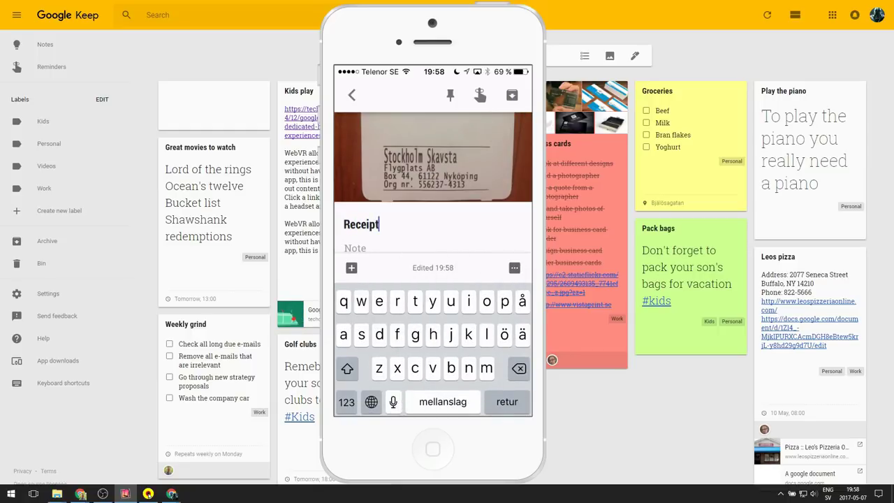
key("Return")
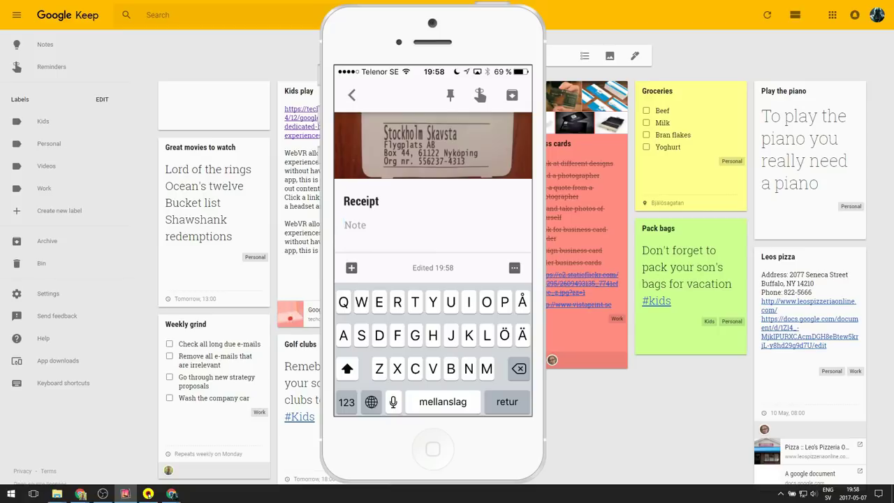
type("Parking")
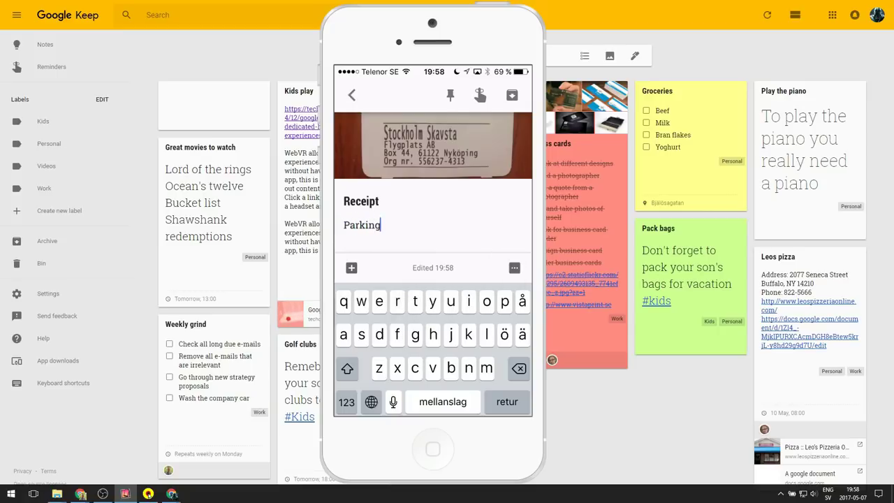
left_click(351, 95)
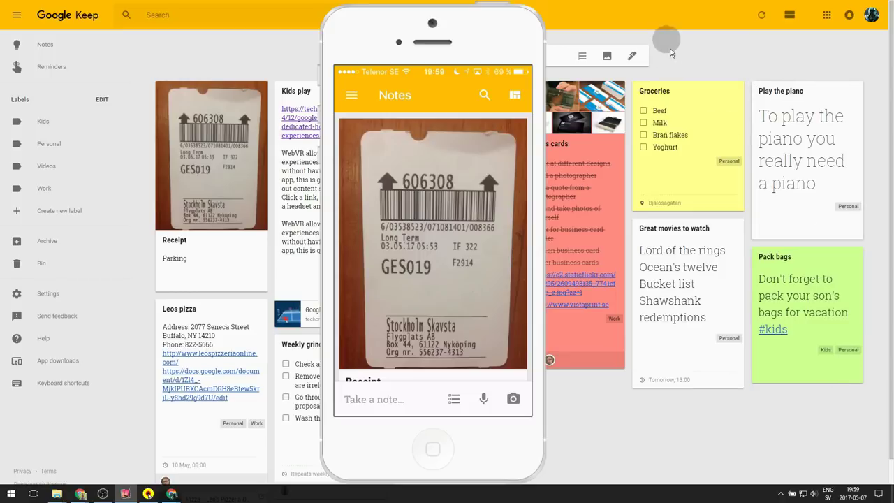
left_click(270, 15)
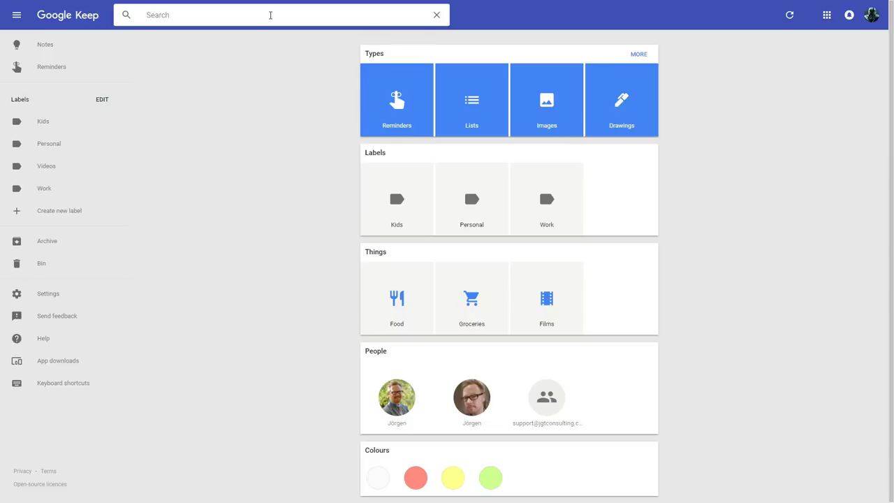
type("stockholm")
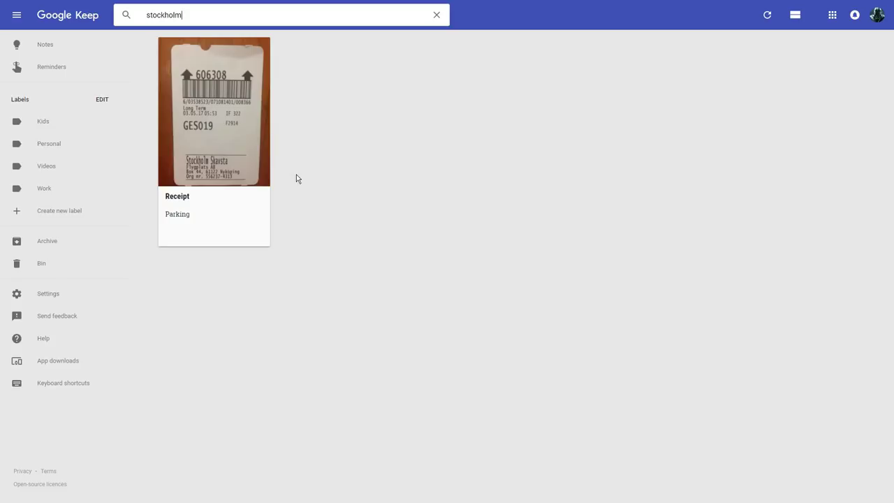
key("Escape")
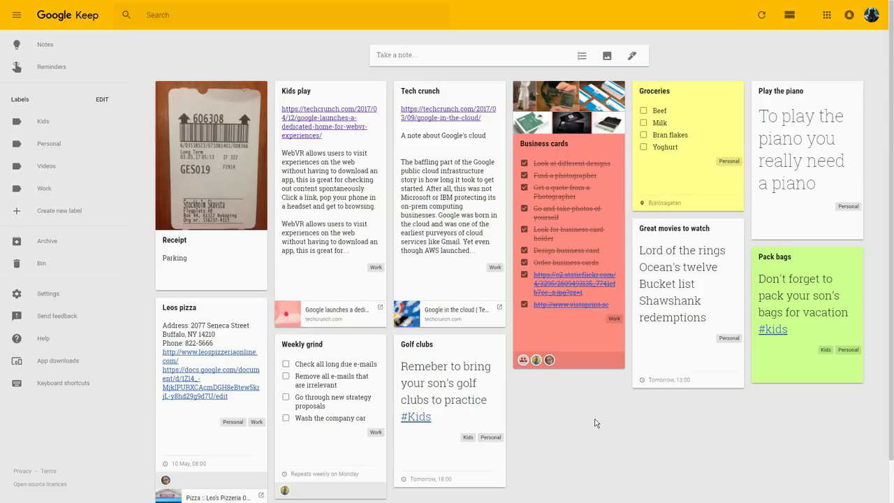
Copy the Kids play note to a new Google Docs document and open it
mouse_move(369, 308)
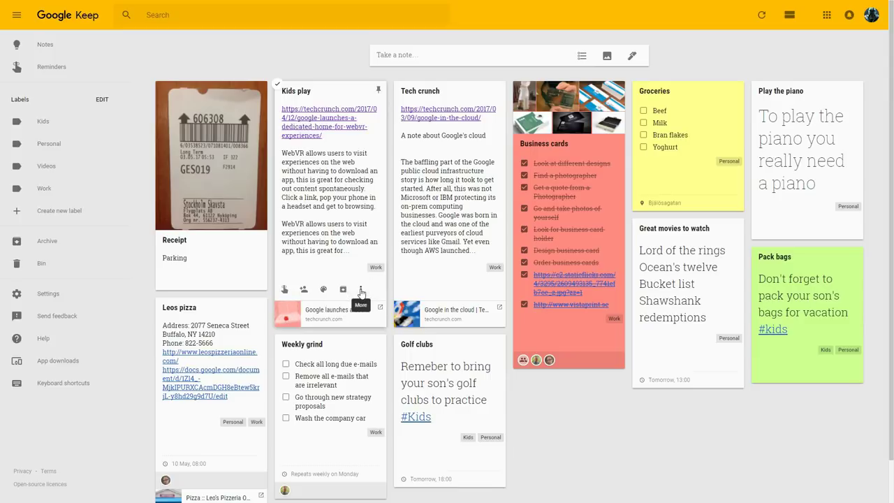
left_click(361, 290)
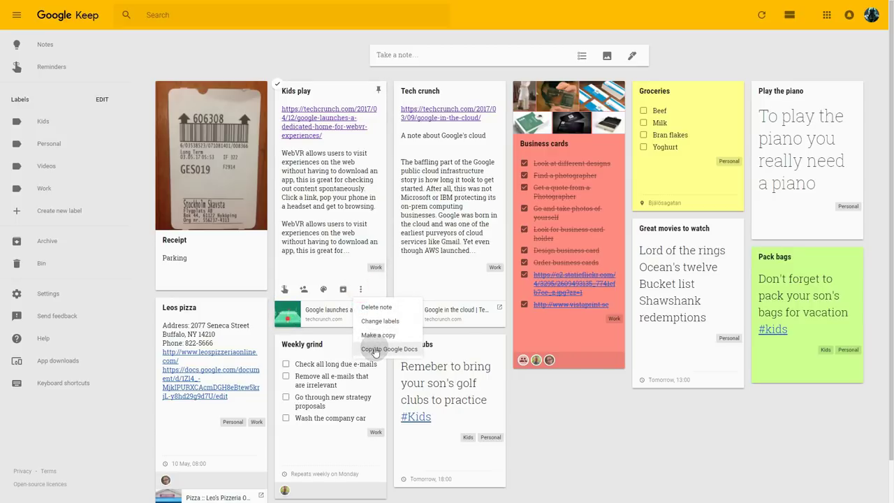
left_click(375, 350)
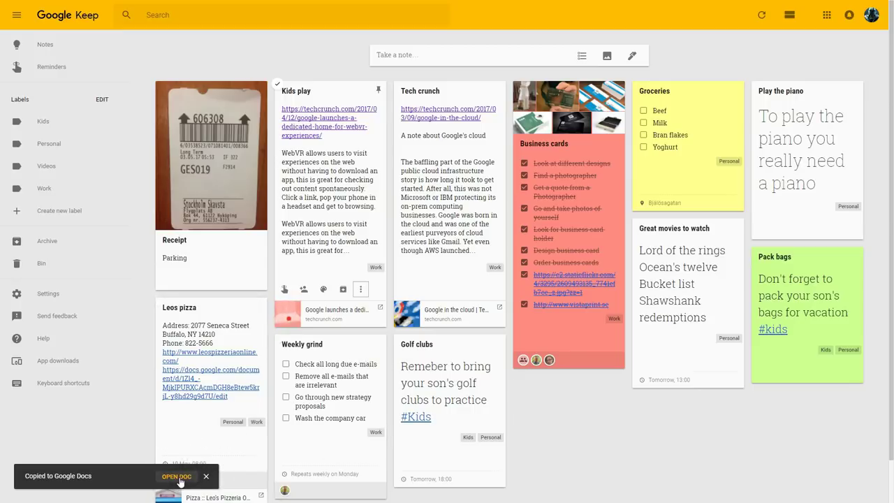
left_click(178, 478)
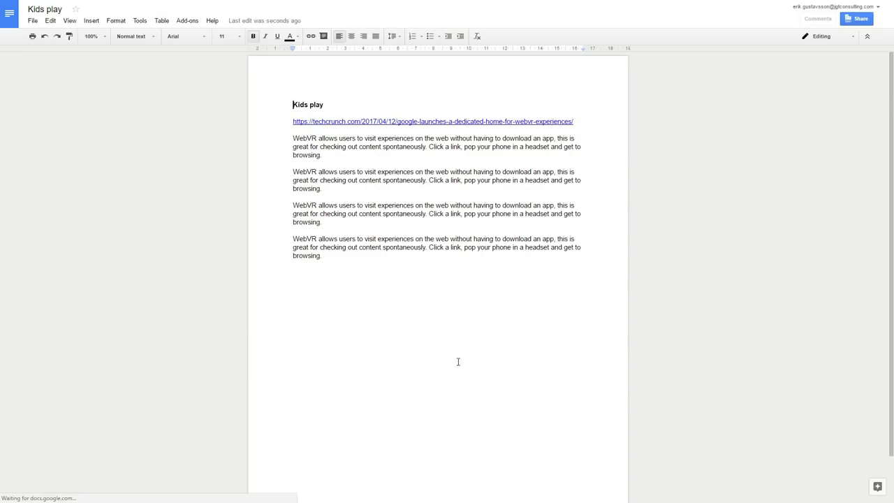
Add a new line 'More things do document' and an empty line after the last paragraph
left_click(431, 294)
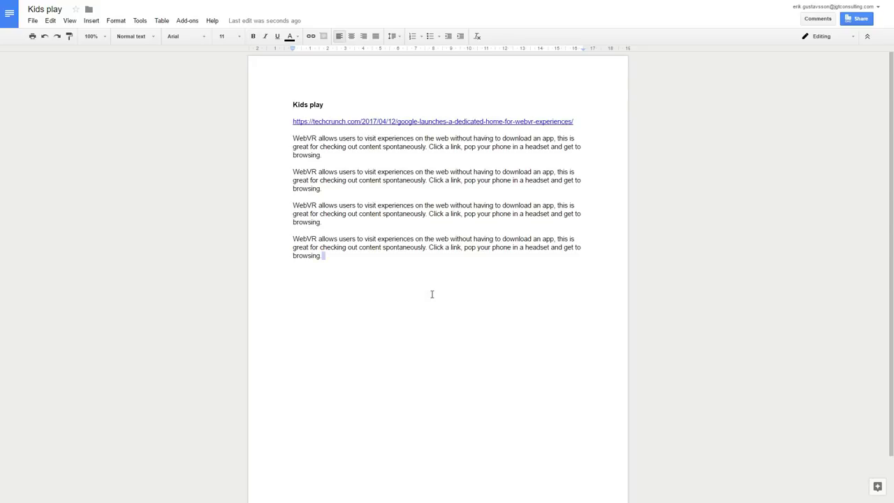
key("Return")
type("More things d")
type("o document")
key("Return")
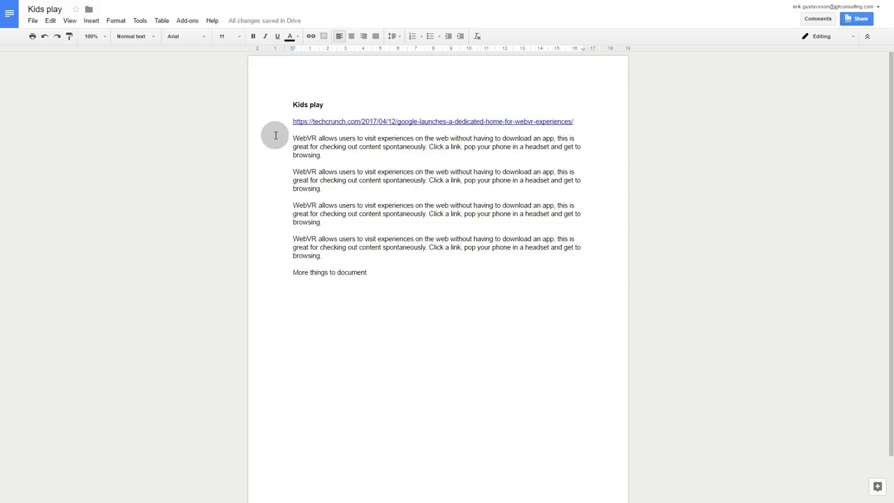
left_click(142, 21)
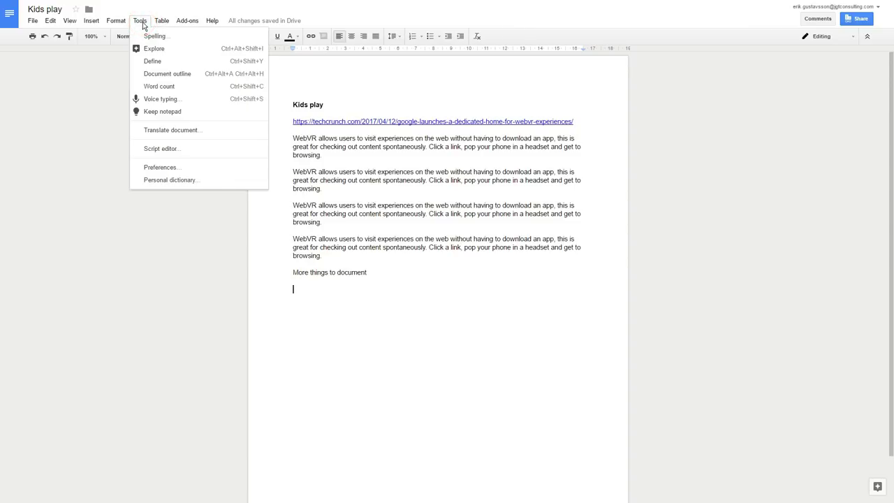
Drag the Receipt note from the Keep notepad side panel into the document below the text
left_click(155, 114)
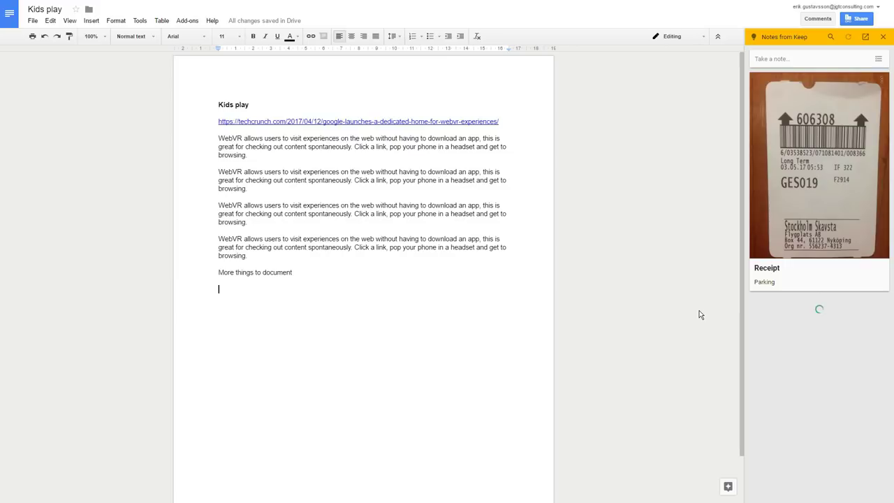
left_click_drag(788, 271, 359, 381)
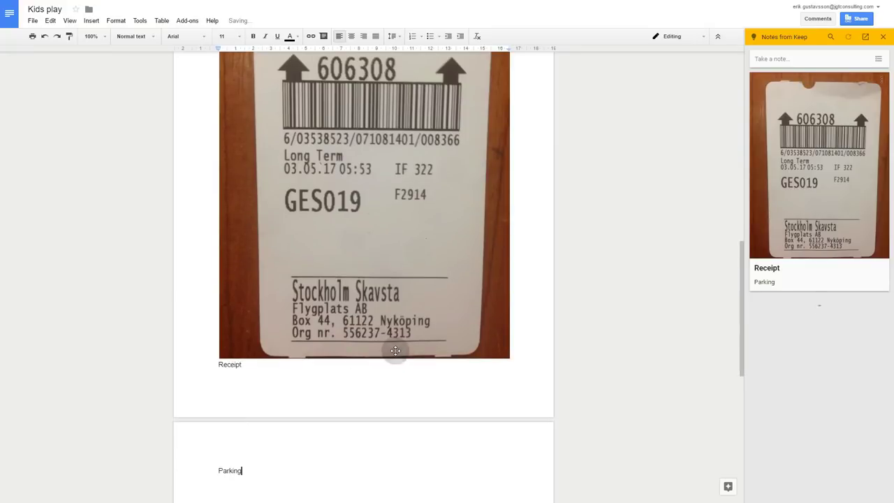